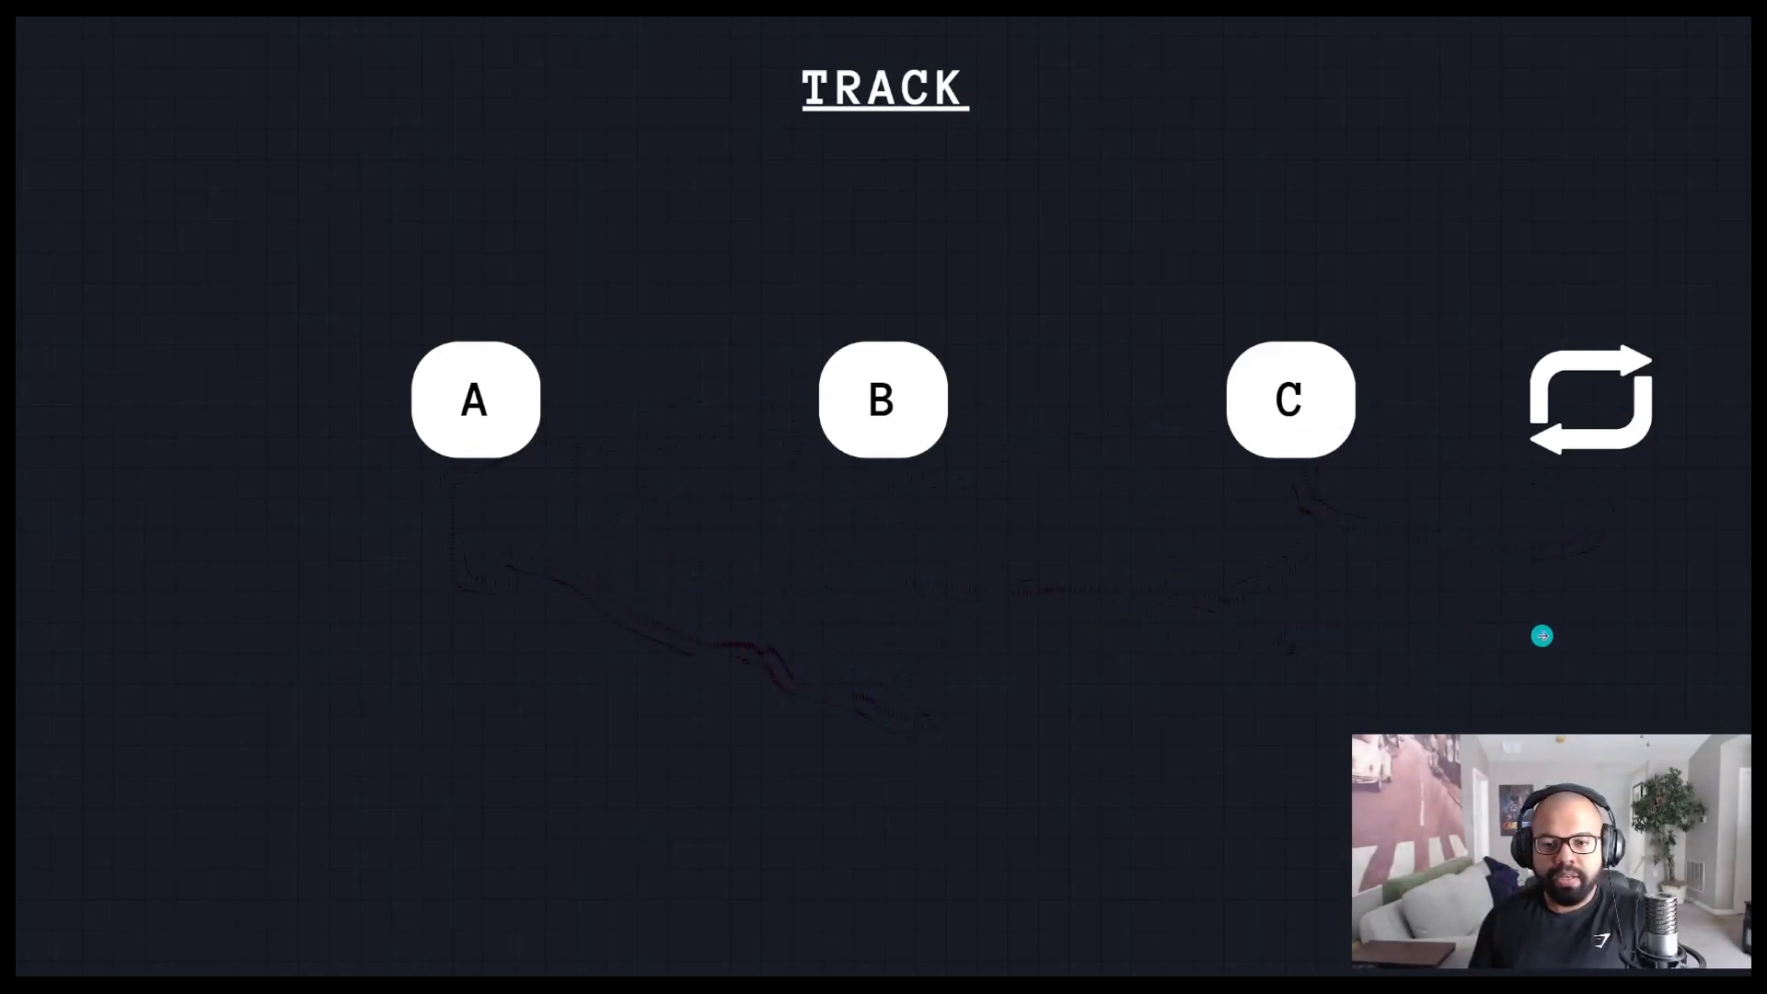
left_click(1542, 634)
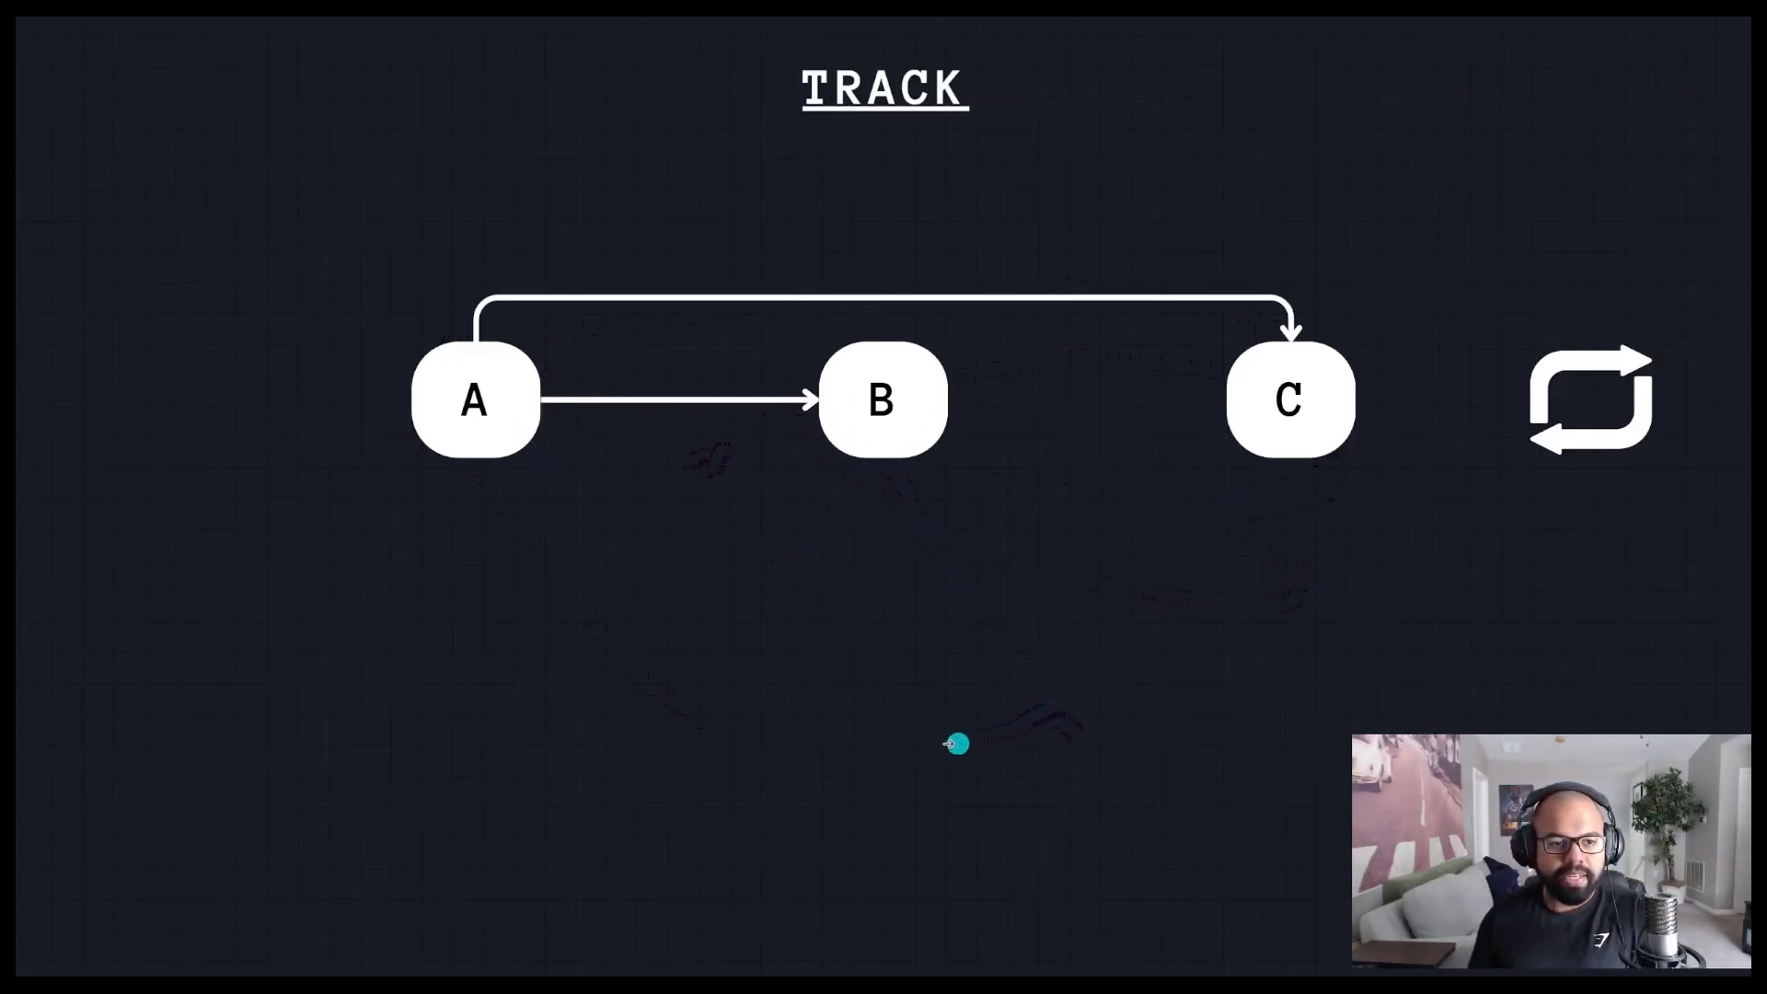
left_click(1480, 689)
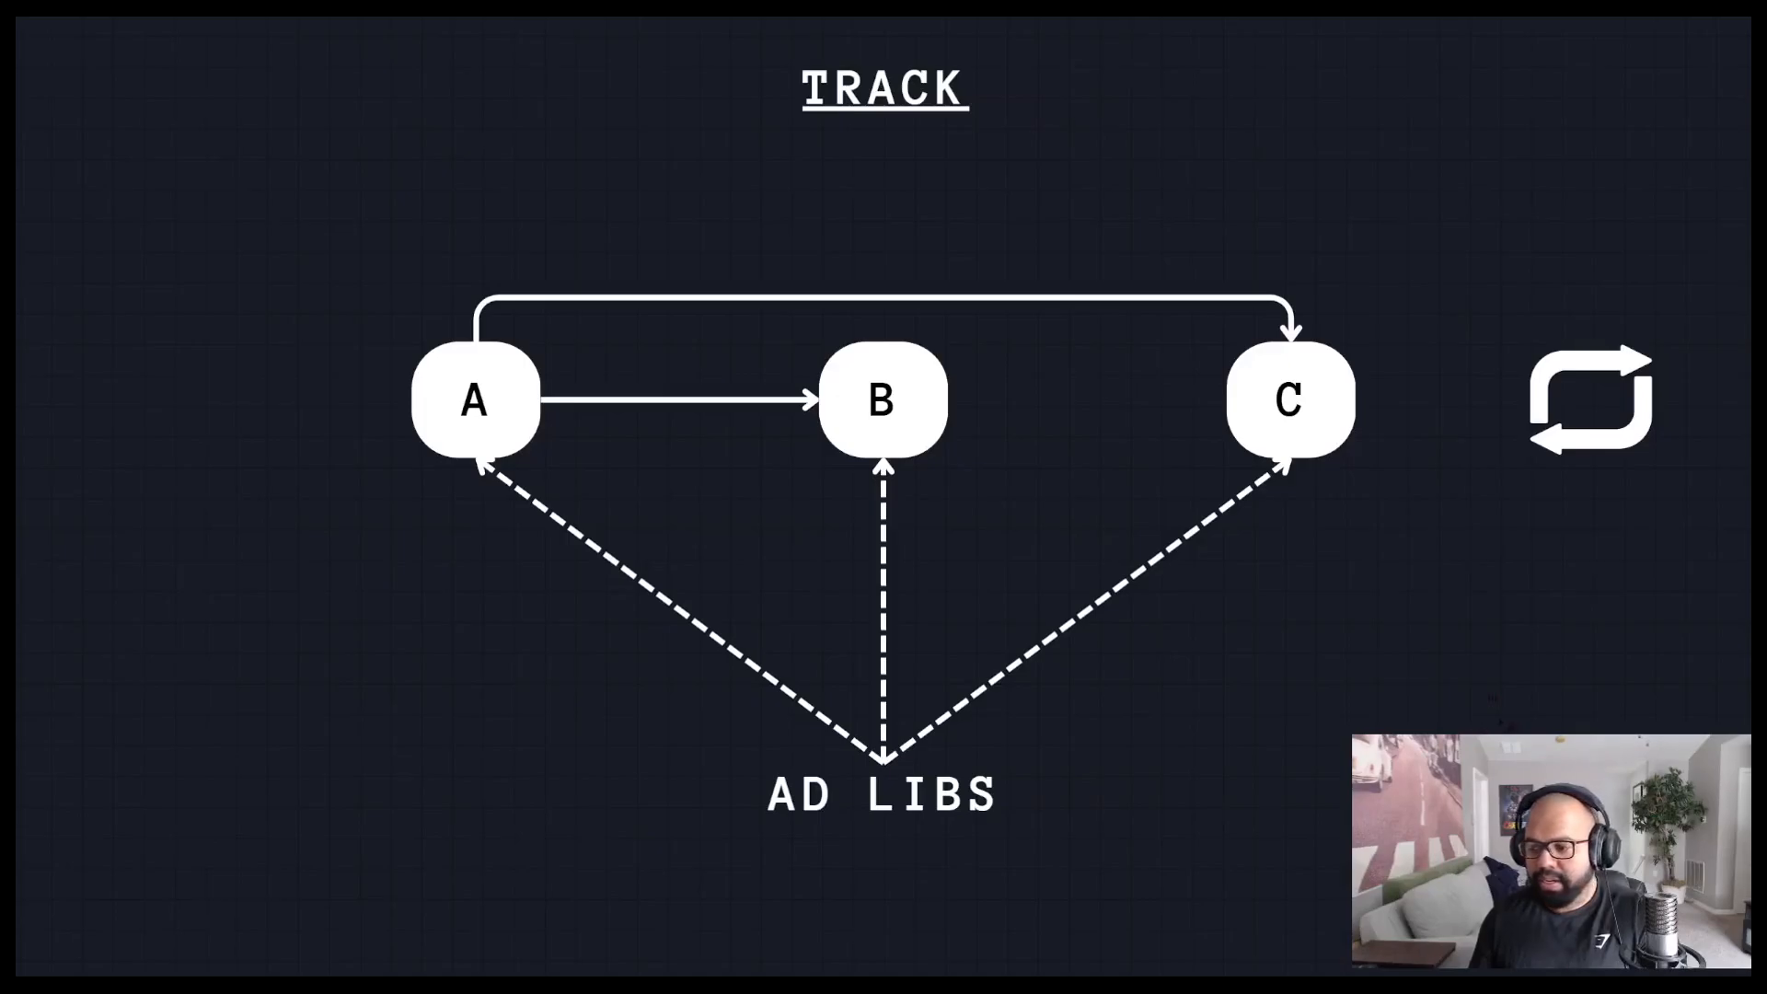
Switch to Wwise and open the music playlist of the Traumatik Mayhem container in the Generator Room folder
key("alt+Tab")
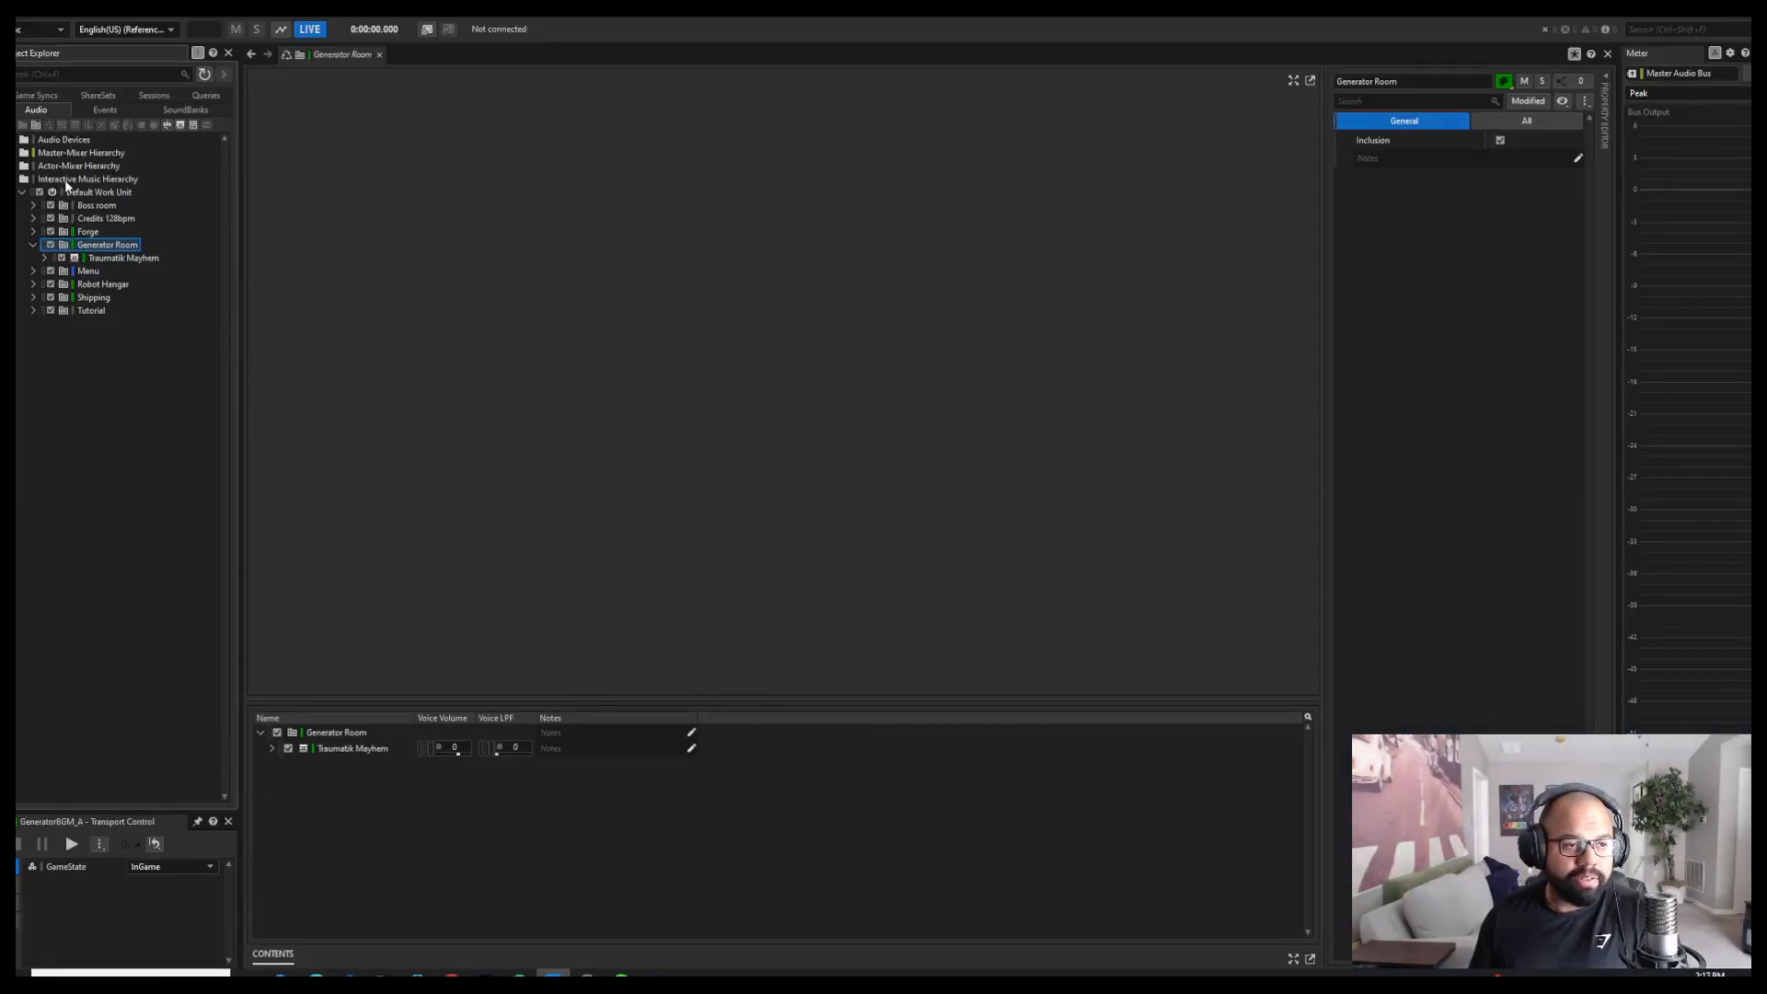
left_click(122, 180)
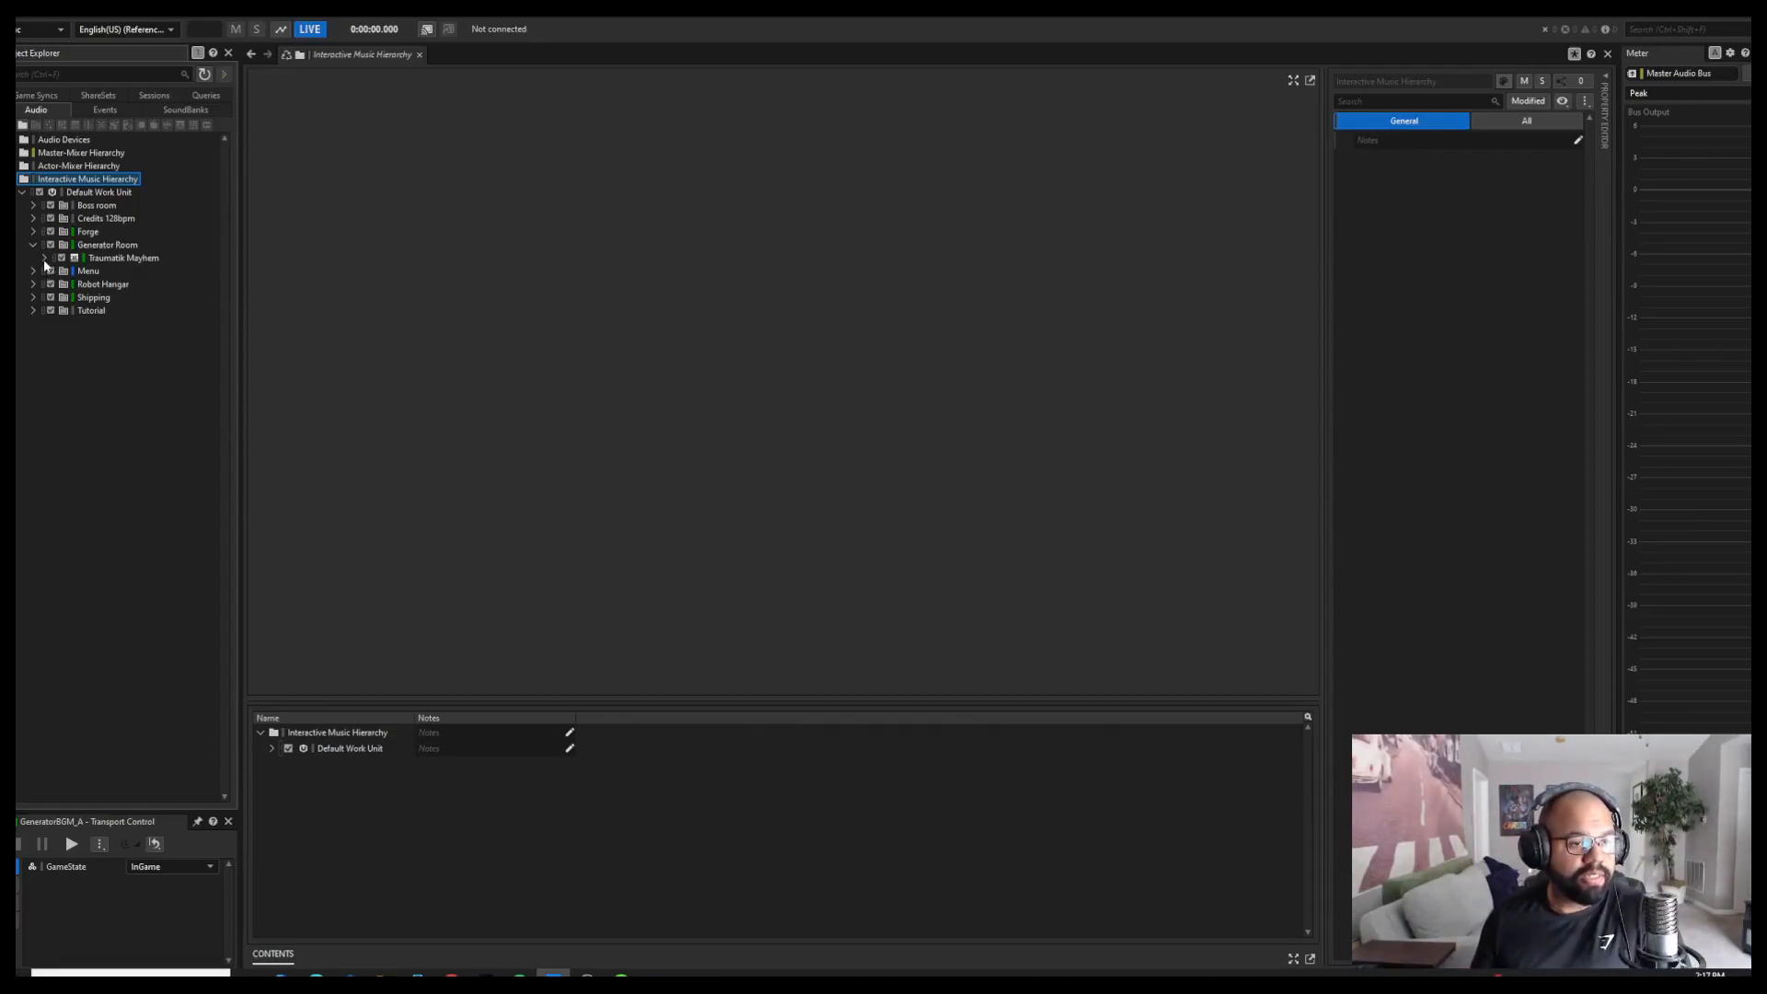
left_click(85, 245)
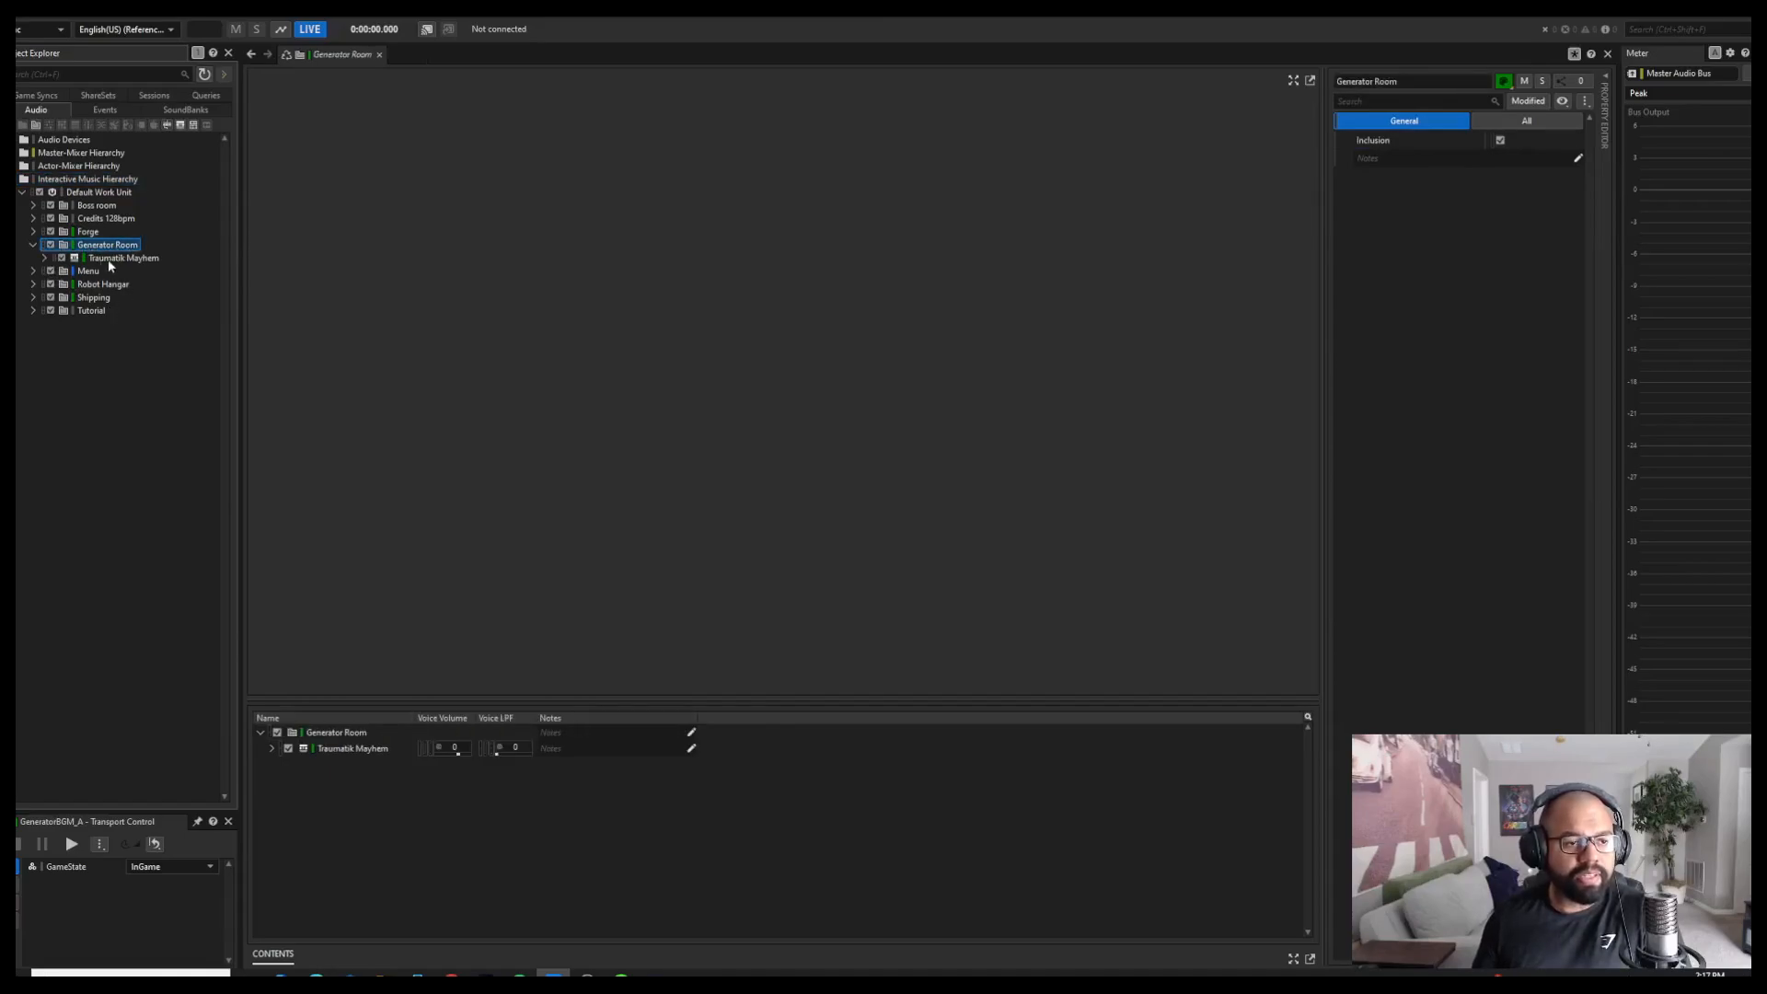
left_click(44, 259)
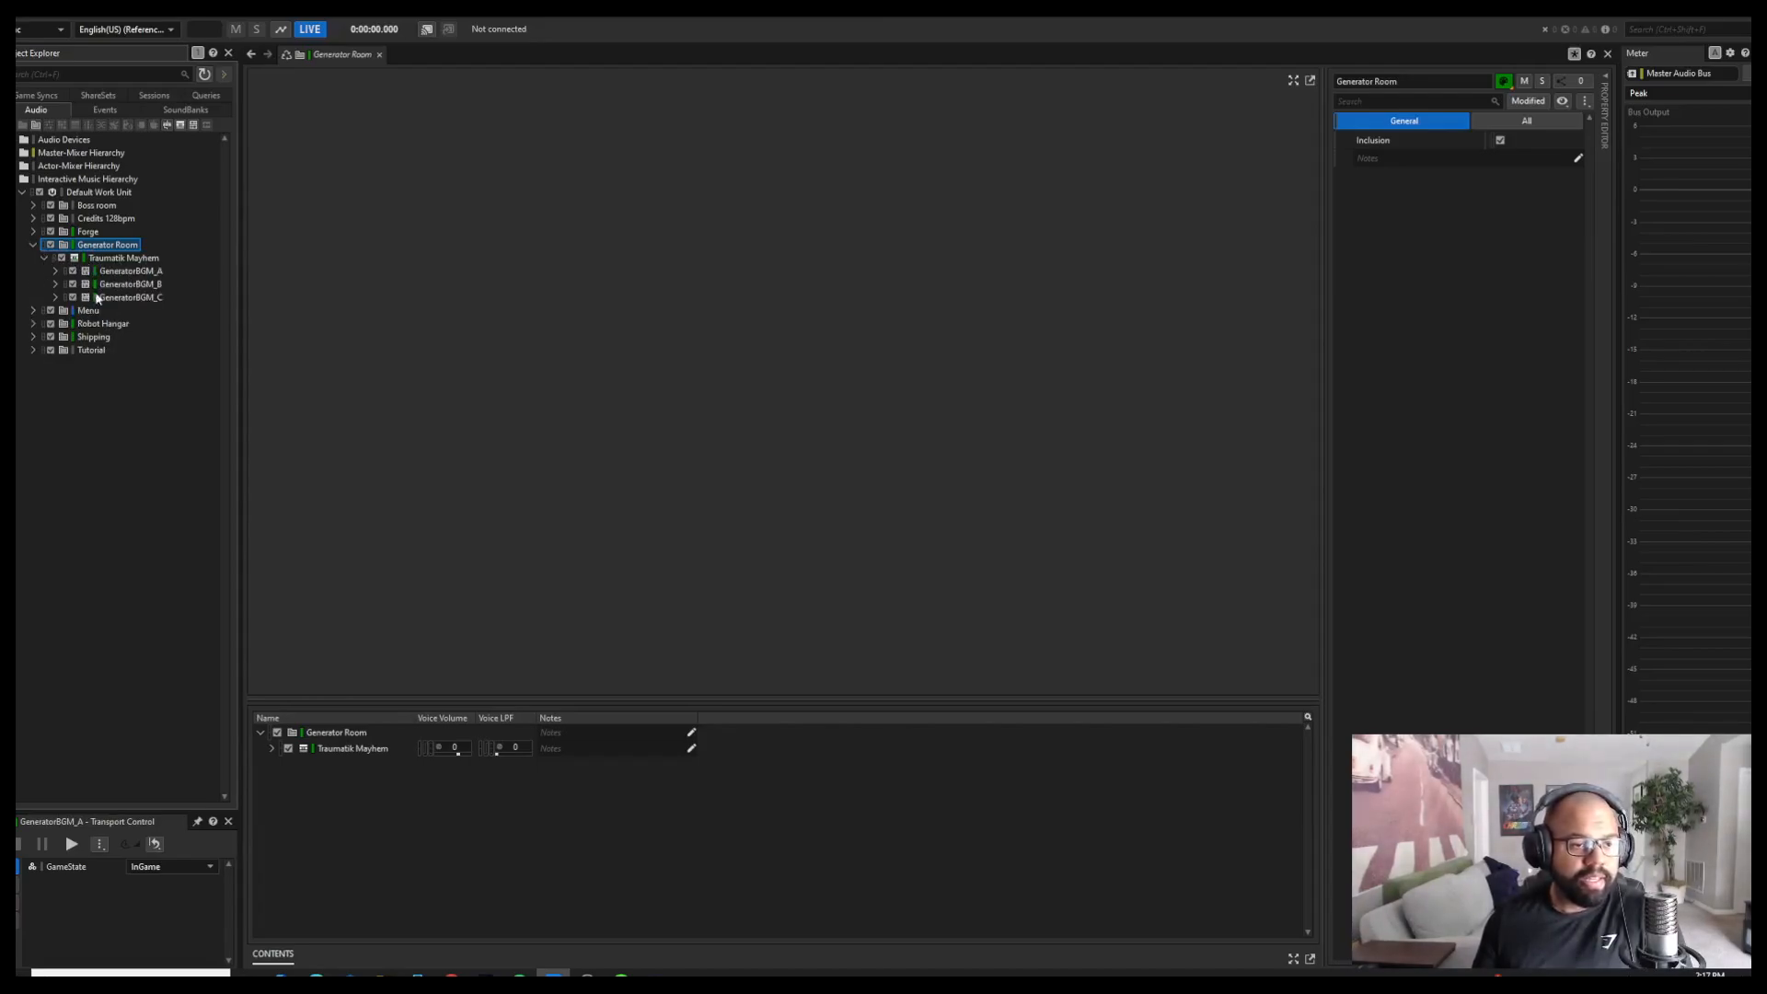
left_click(123, 260)
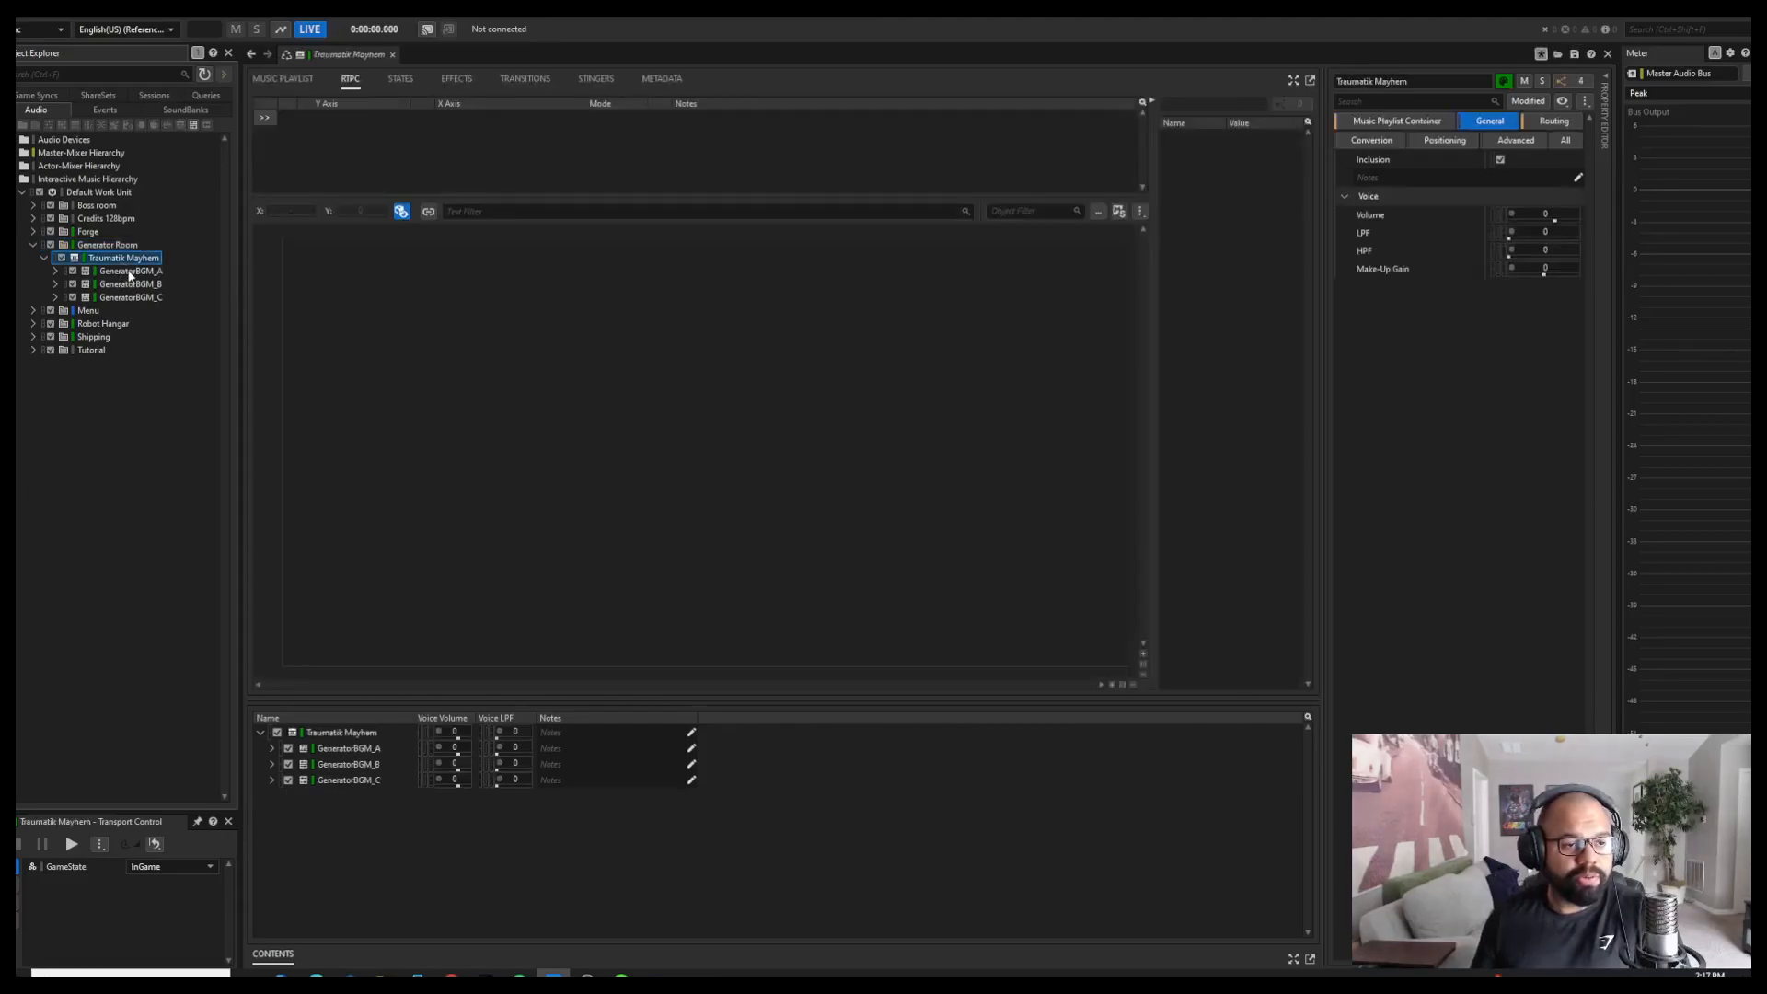
left_click(282, 79)
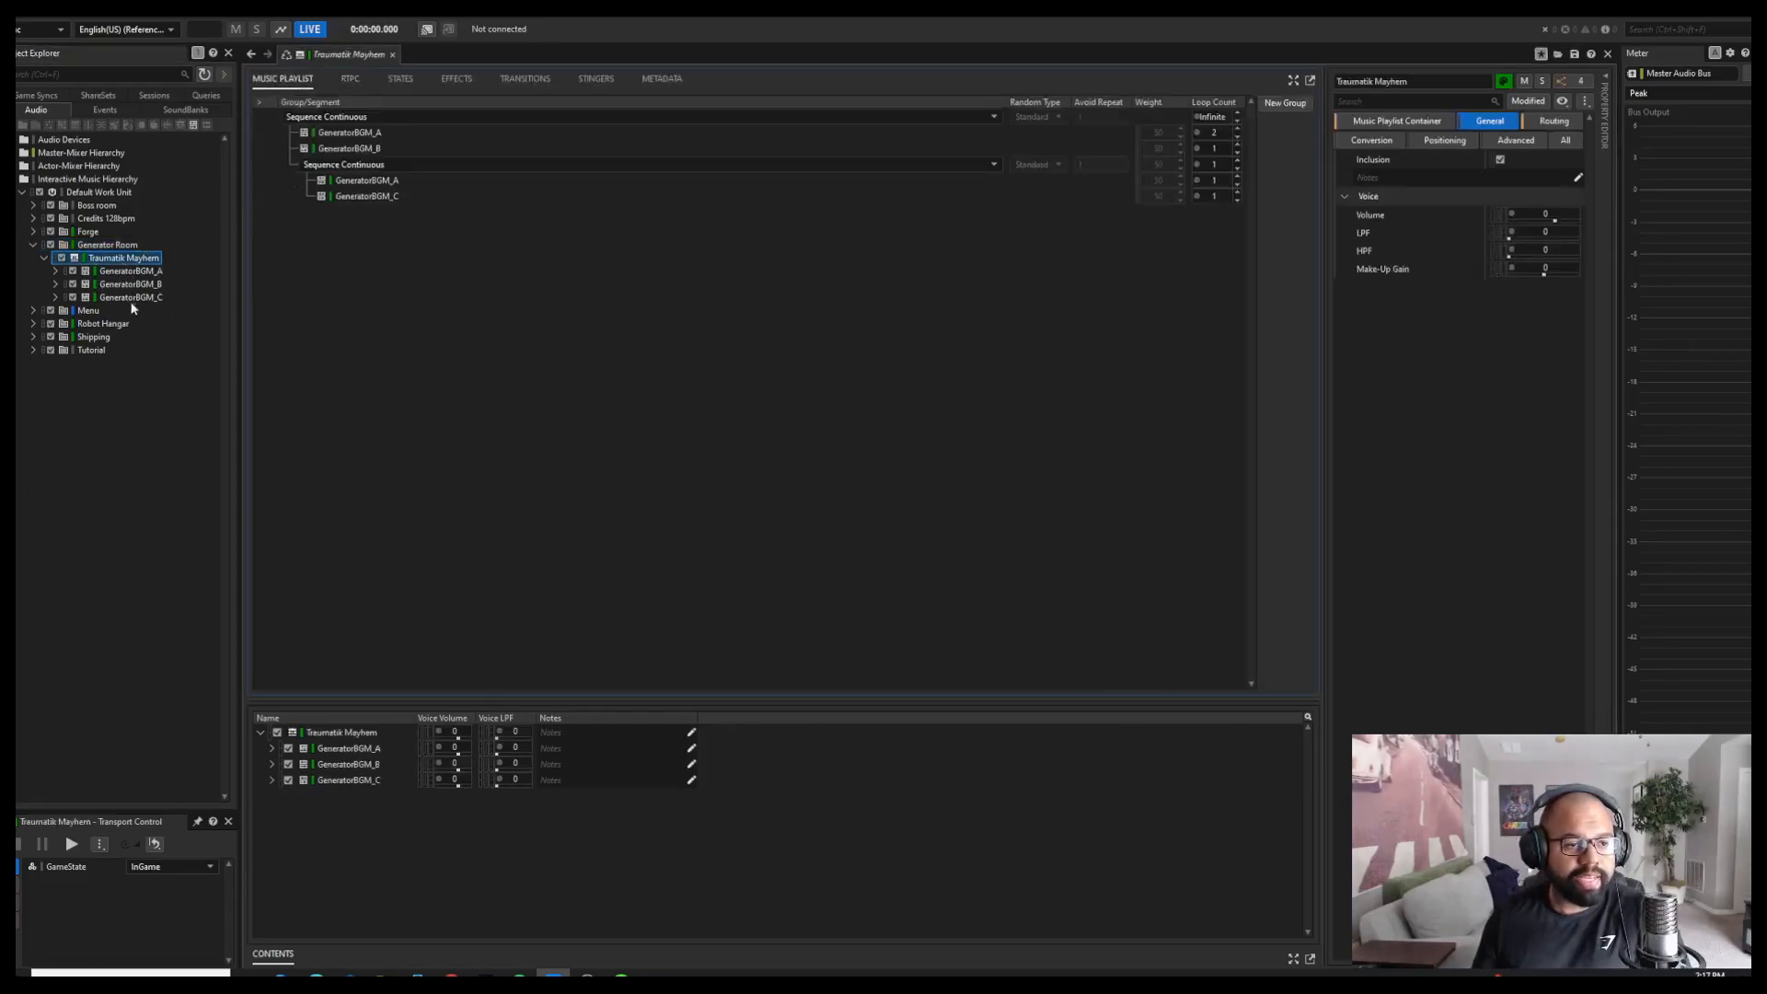
Examine the order, grouping and loop counts of the GeneratorBGM_A, B and C segments in the Traumatik Mayhem playlist
left_click(372, 136)
left_click(369, 151)
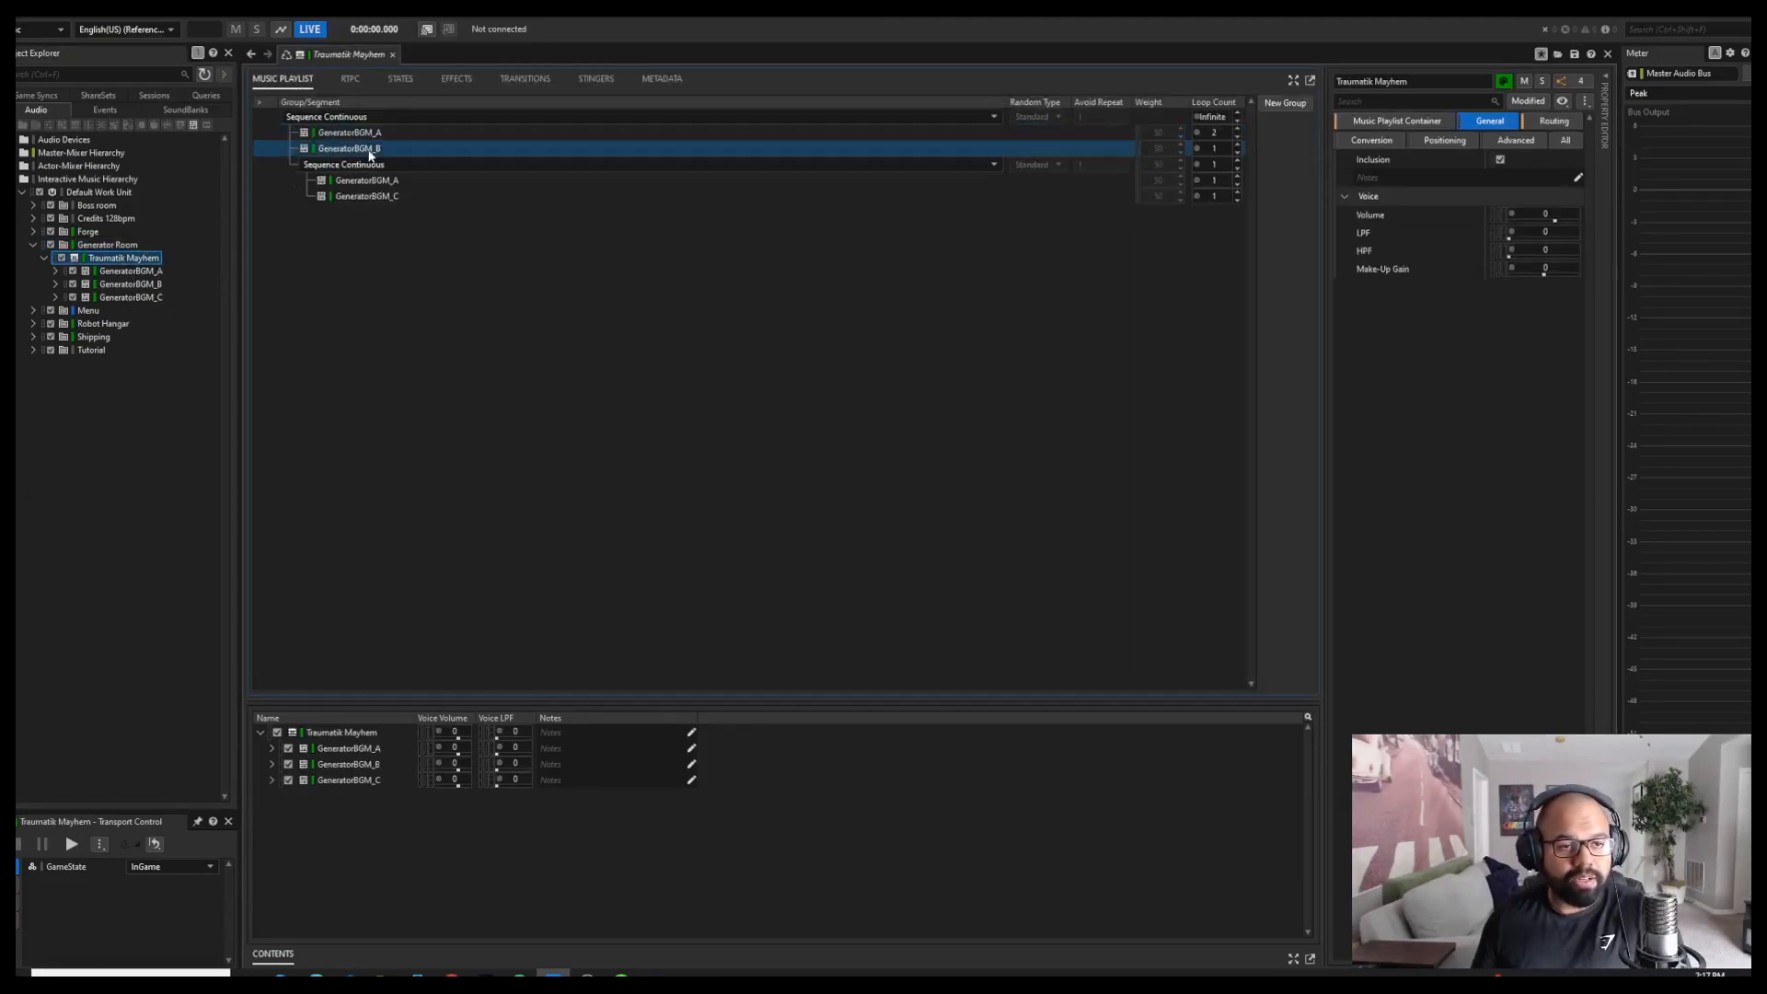
left_click(379, 182)
left_click(389, 197)
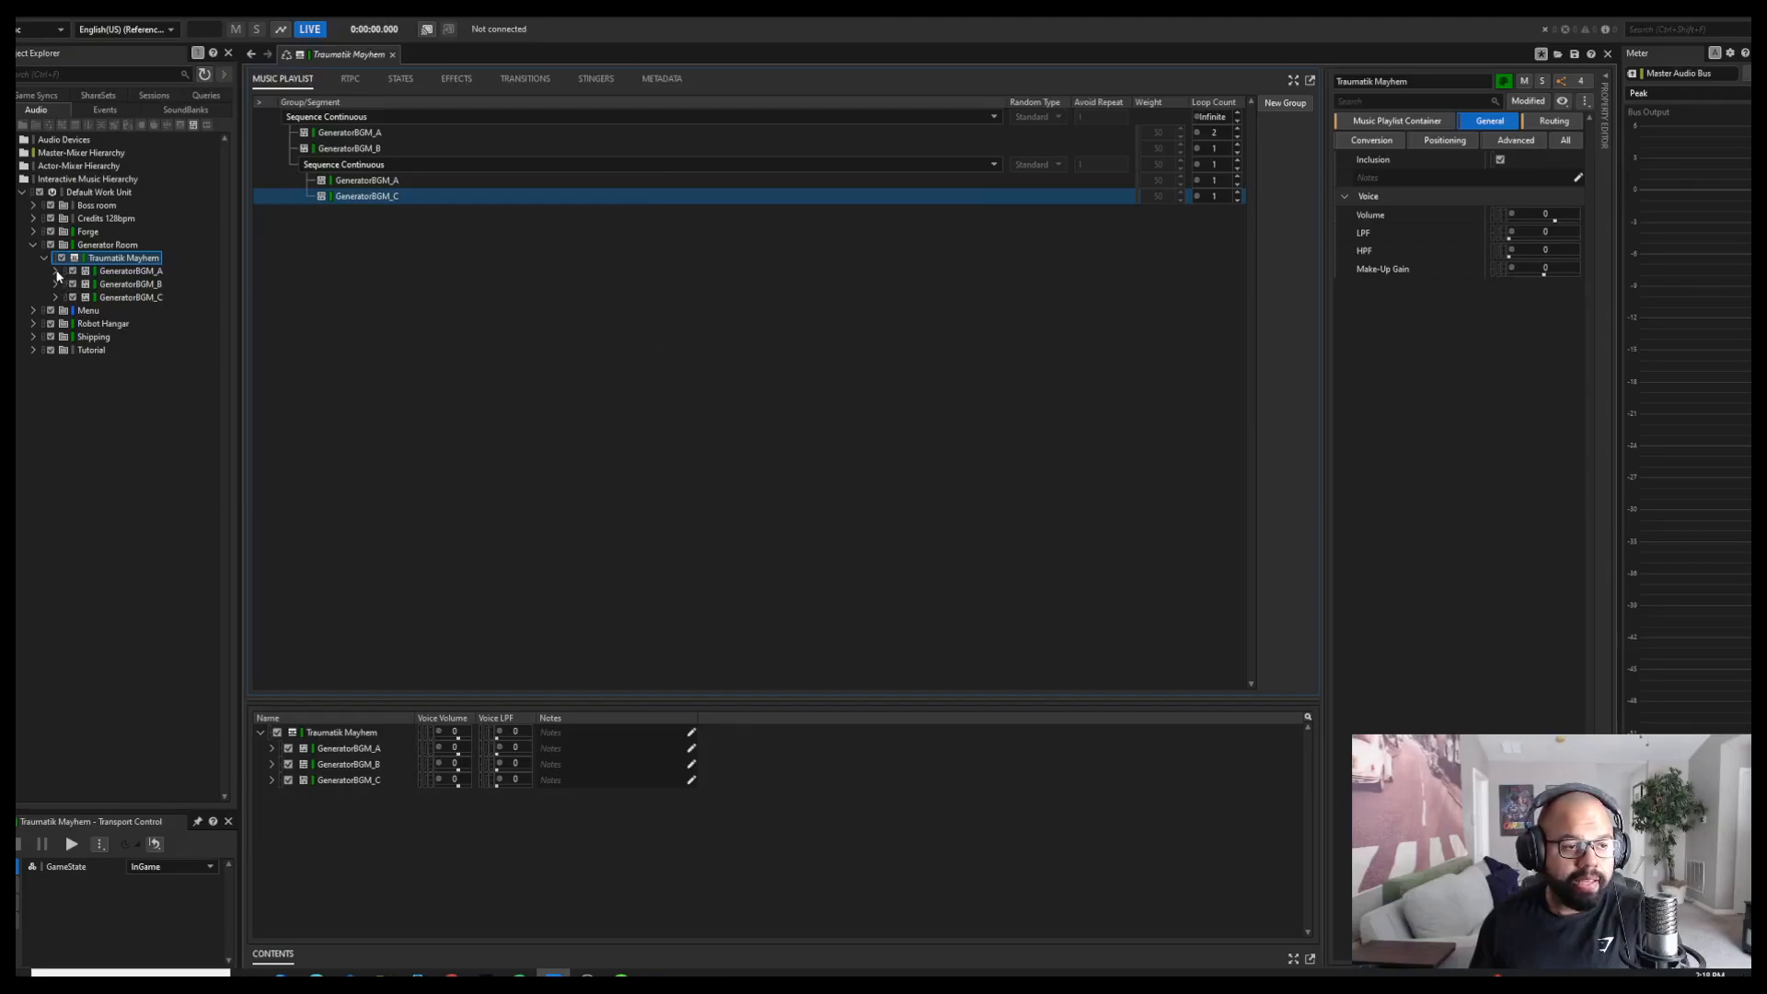
left_click(100, 246)
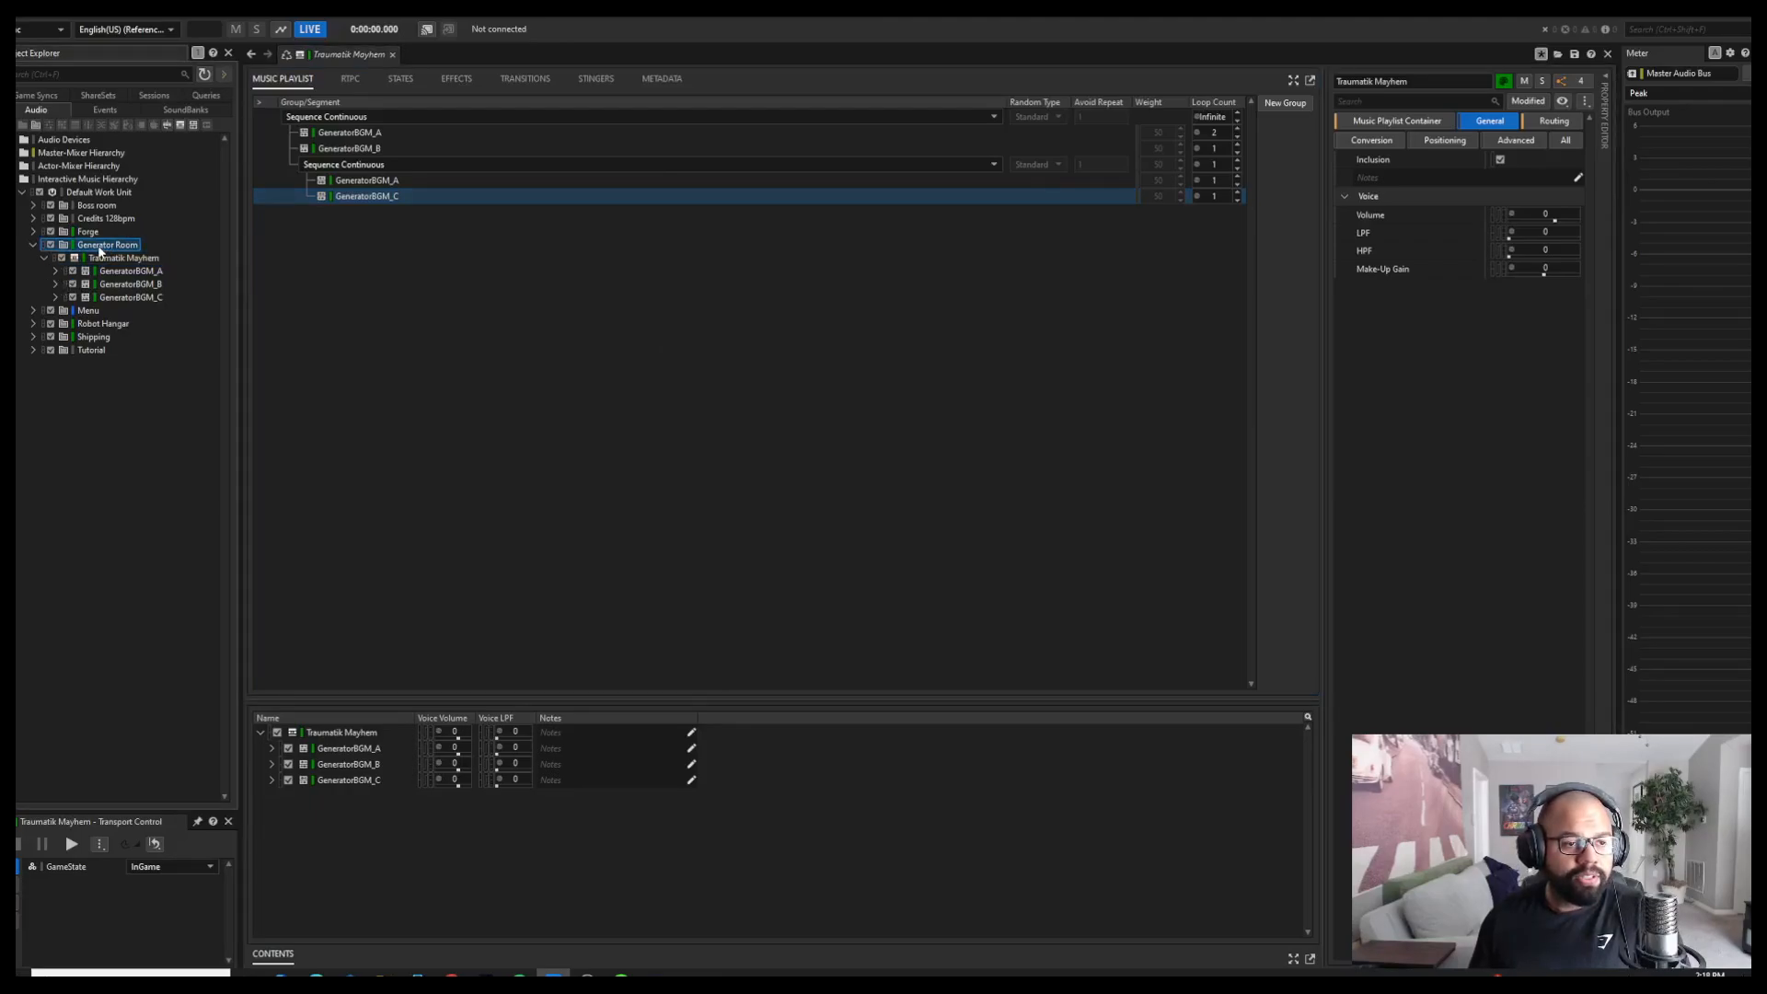
left_click(103, 258)
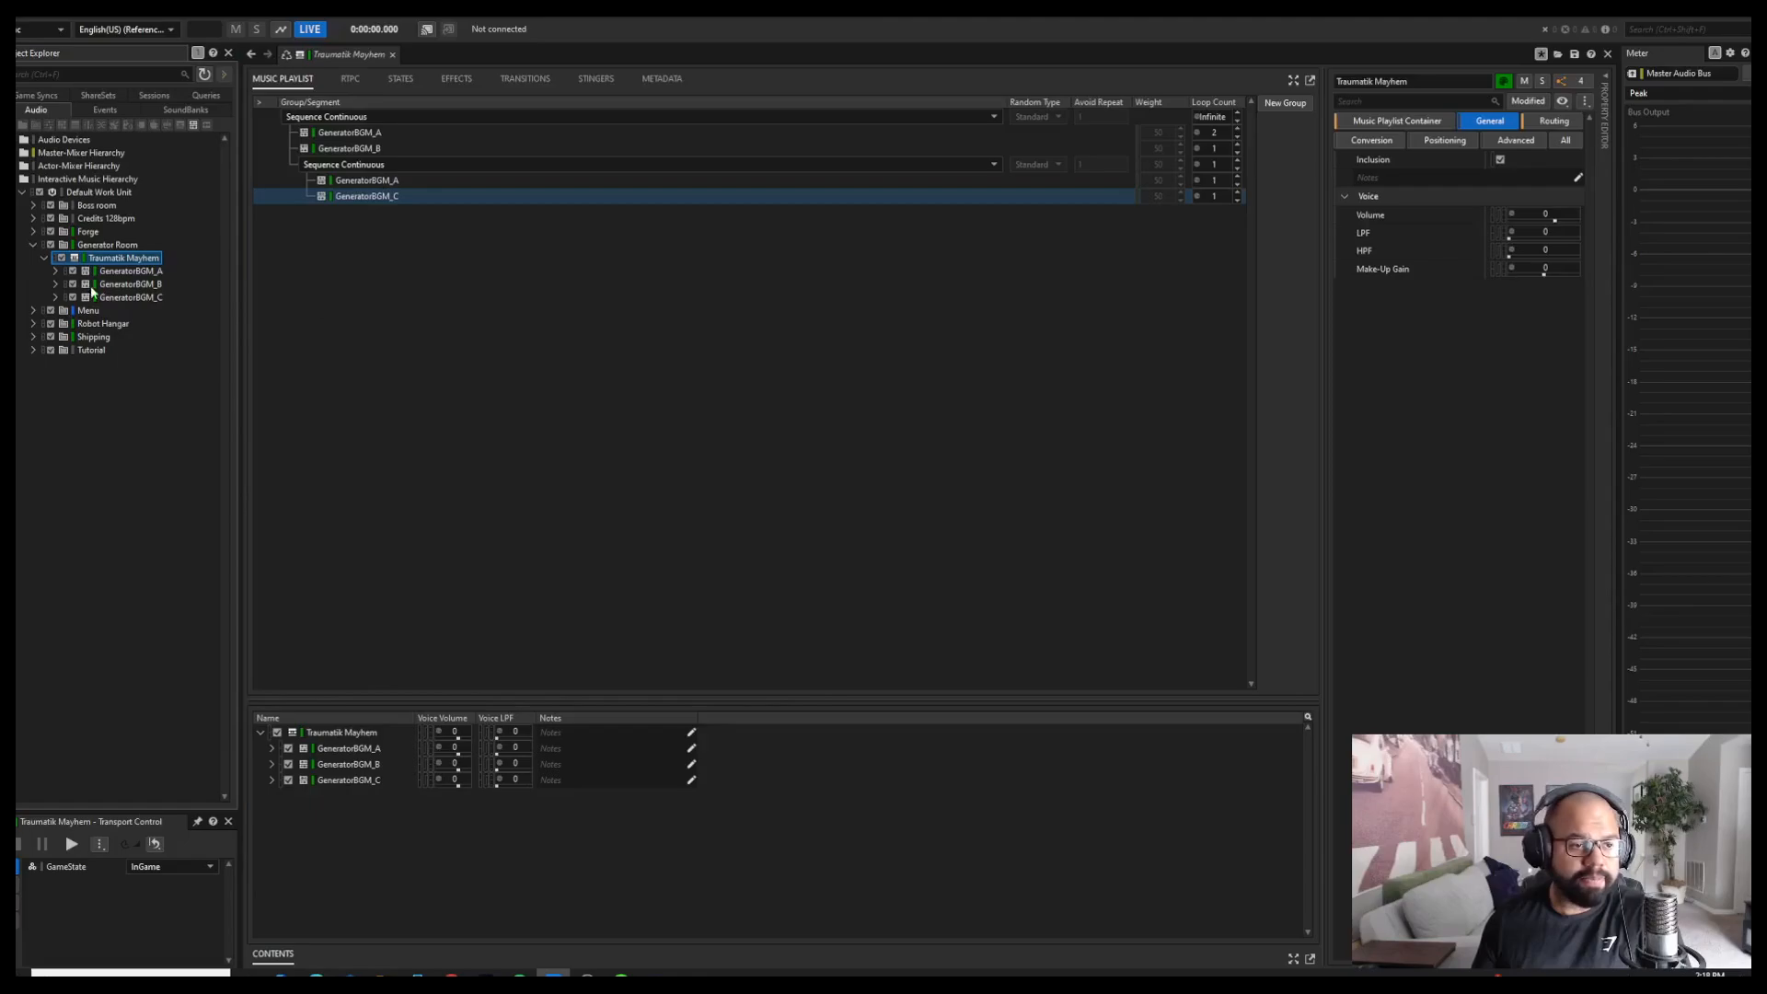
Expand the GeneratorBGM_A, B and C segments in the hierarchy and view GeneratorBGM_A's Ad libs 1st half track
left_click(56, 271)
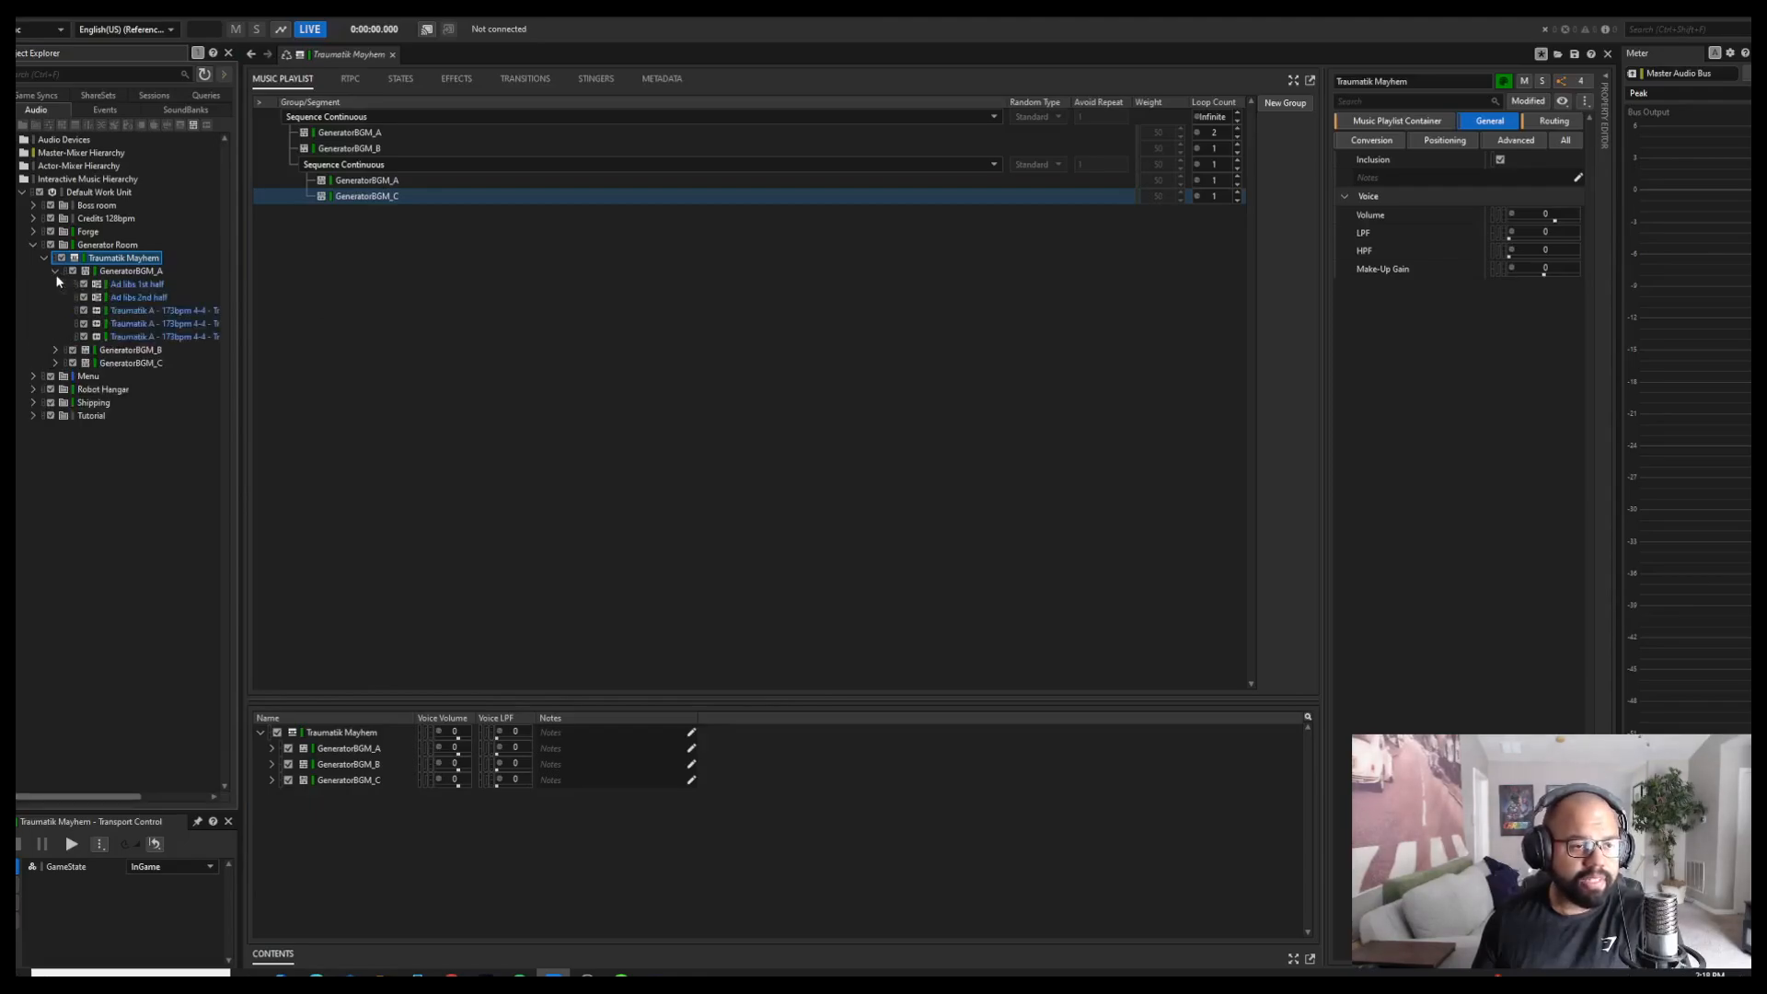
left_click(56, 349)
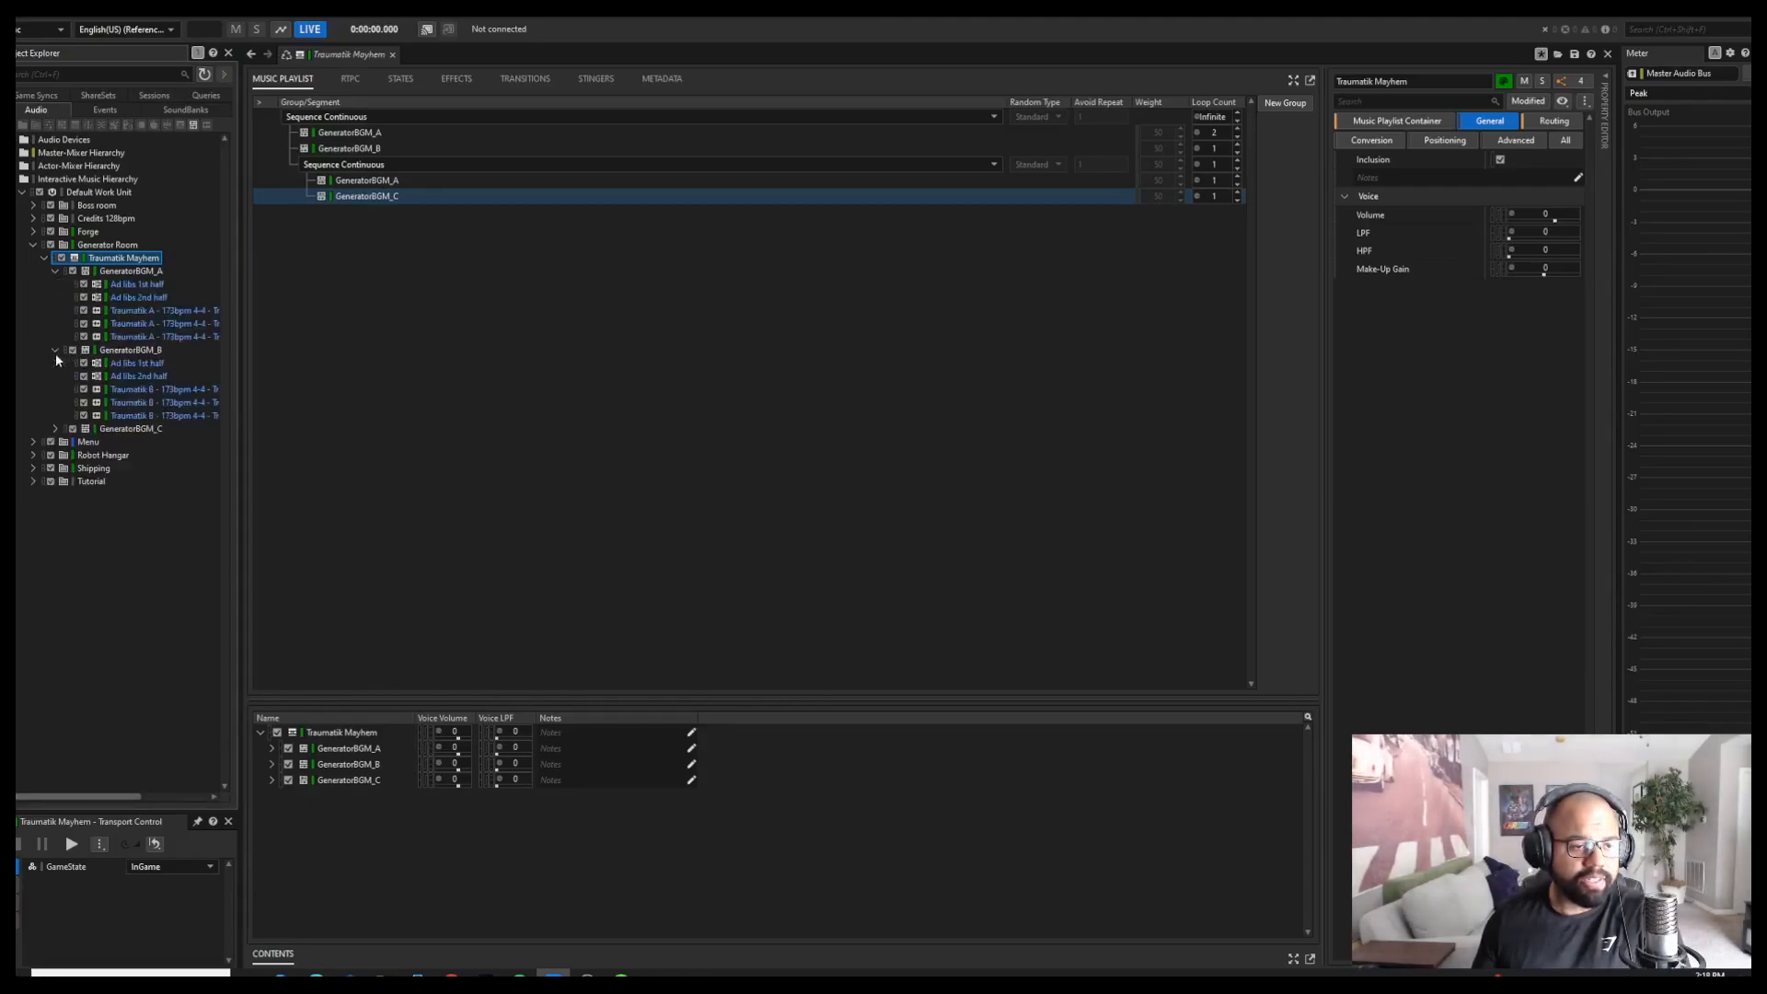
left_click(56, 429)
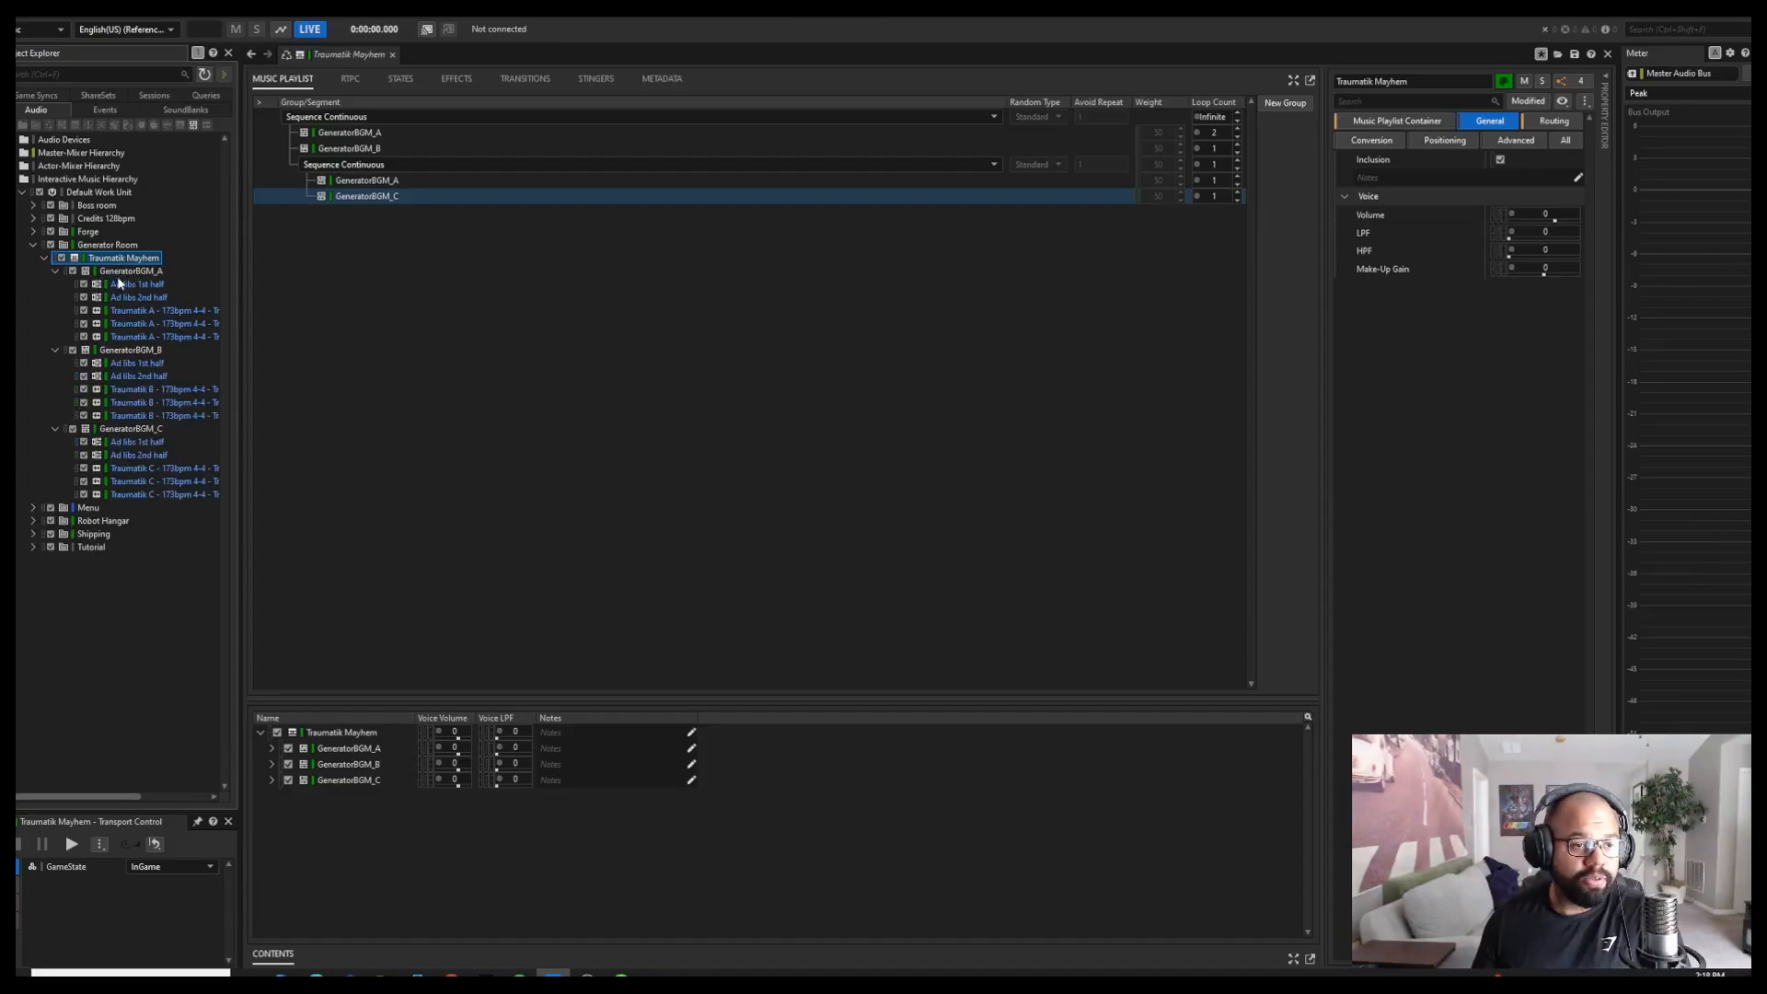
left_click(128, 270)
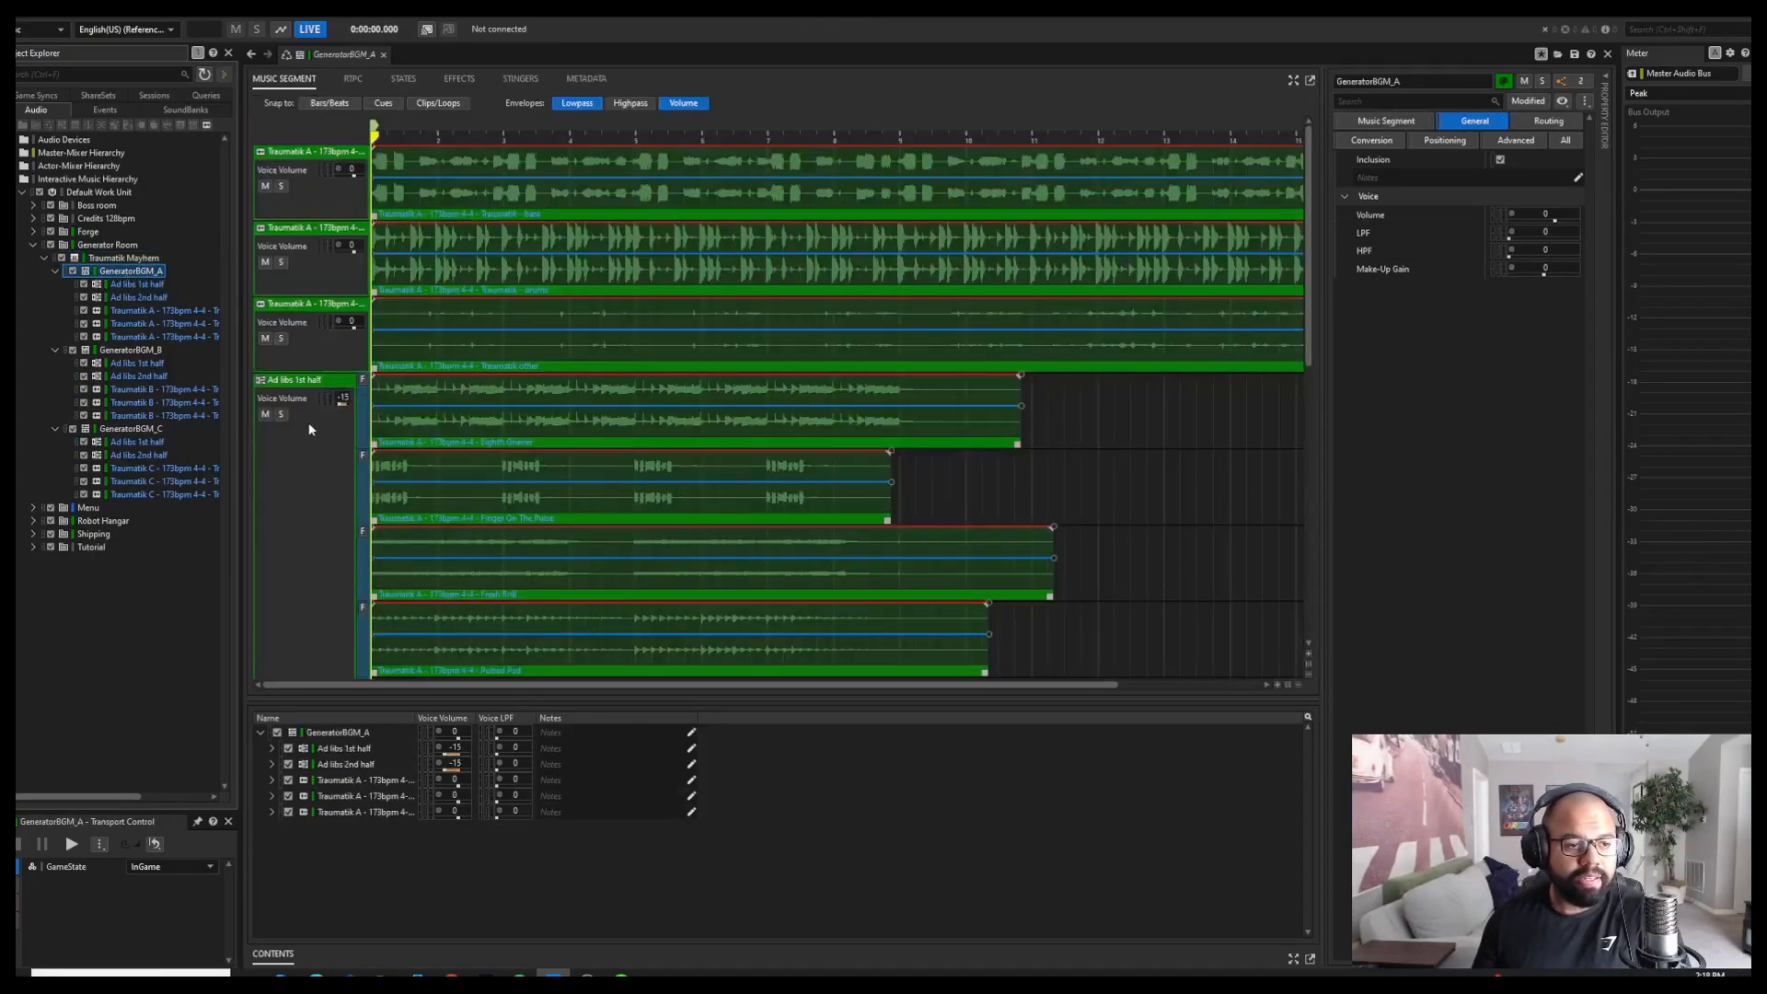
scroll(278, 451, "down", 5)
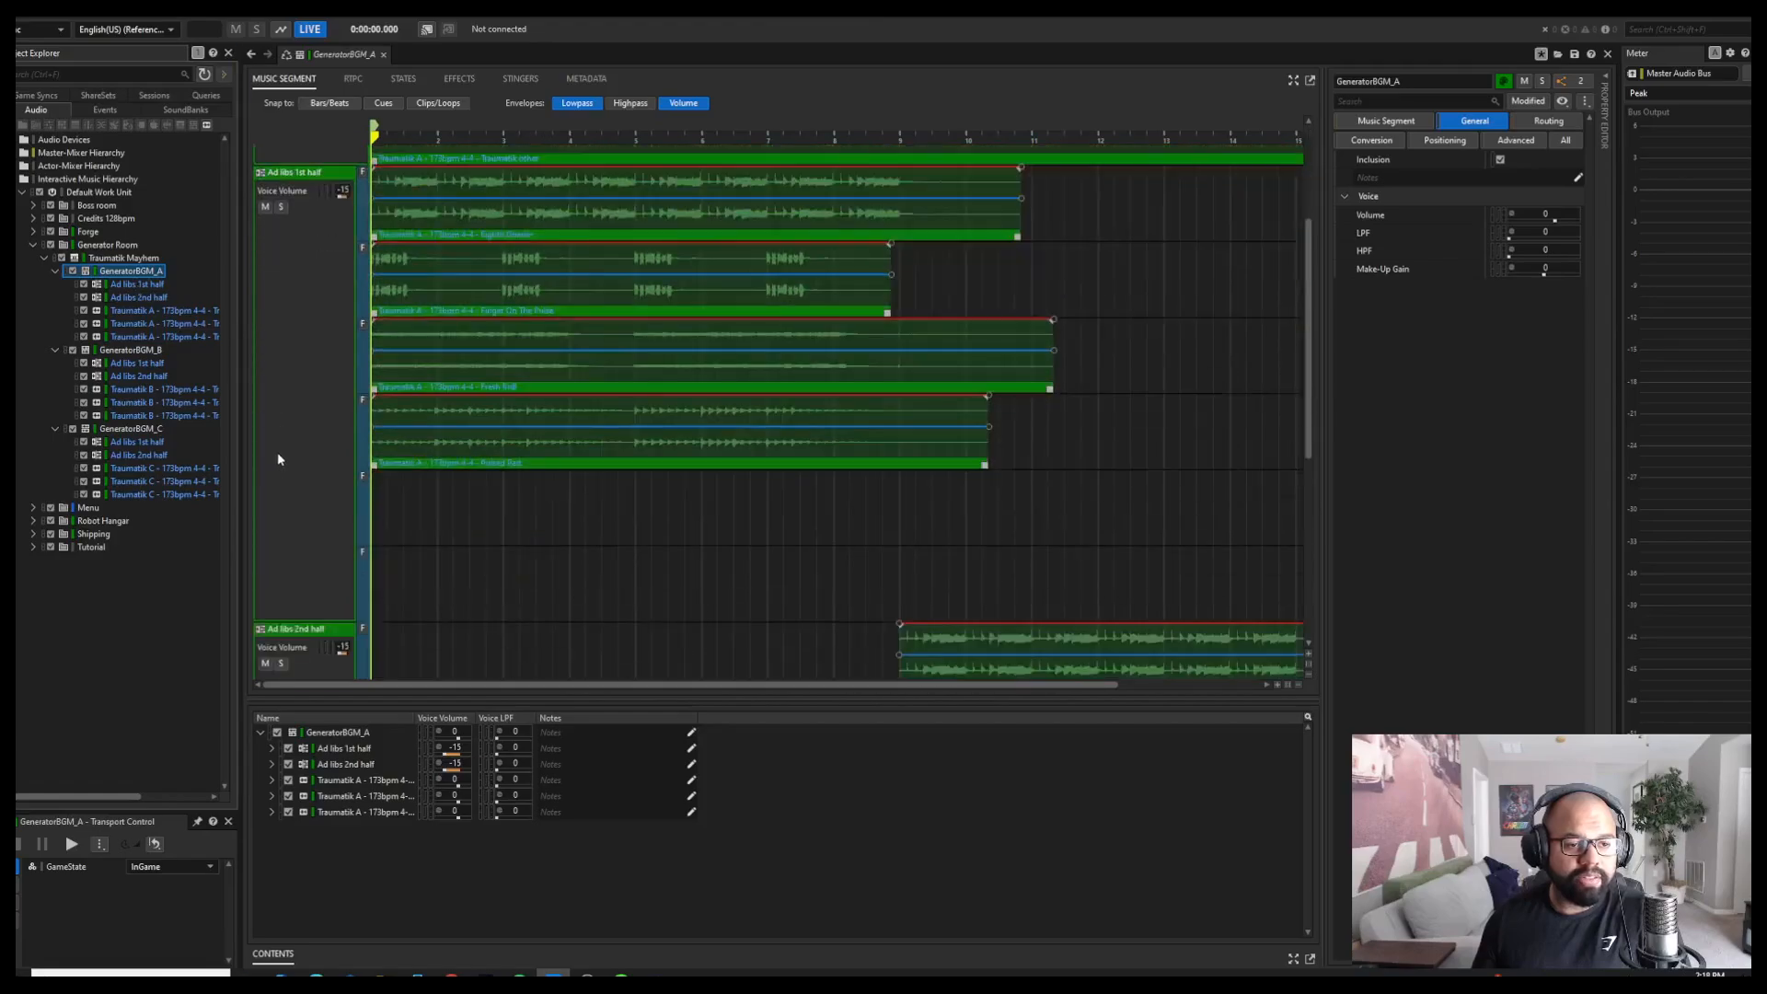
scroll(312, 407, "up", 1)
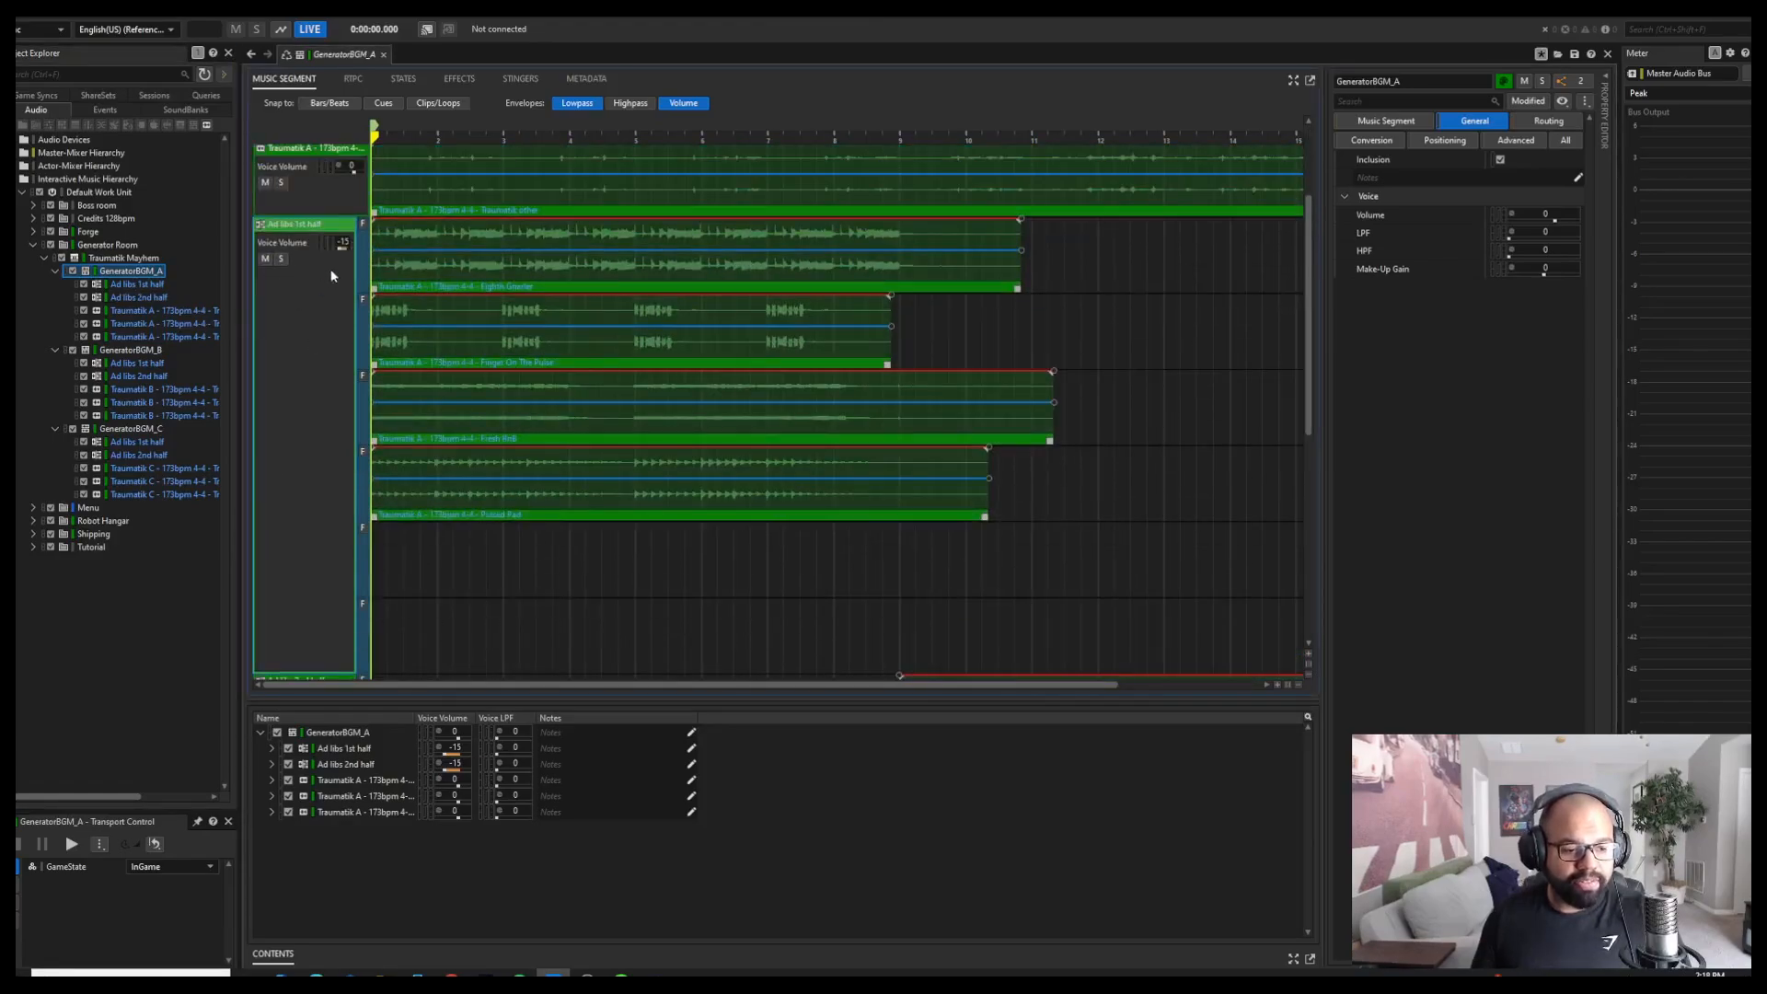
Solo the Ad libs 1st half track of GeneratorBGM_A and audition it several times from the start
left_click(281, 259)
key("space")
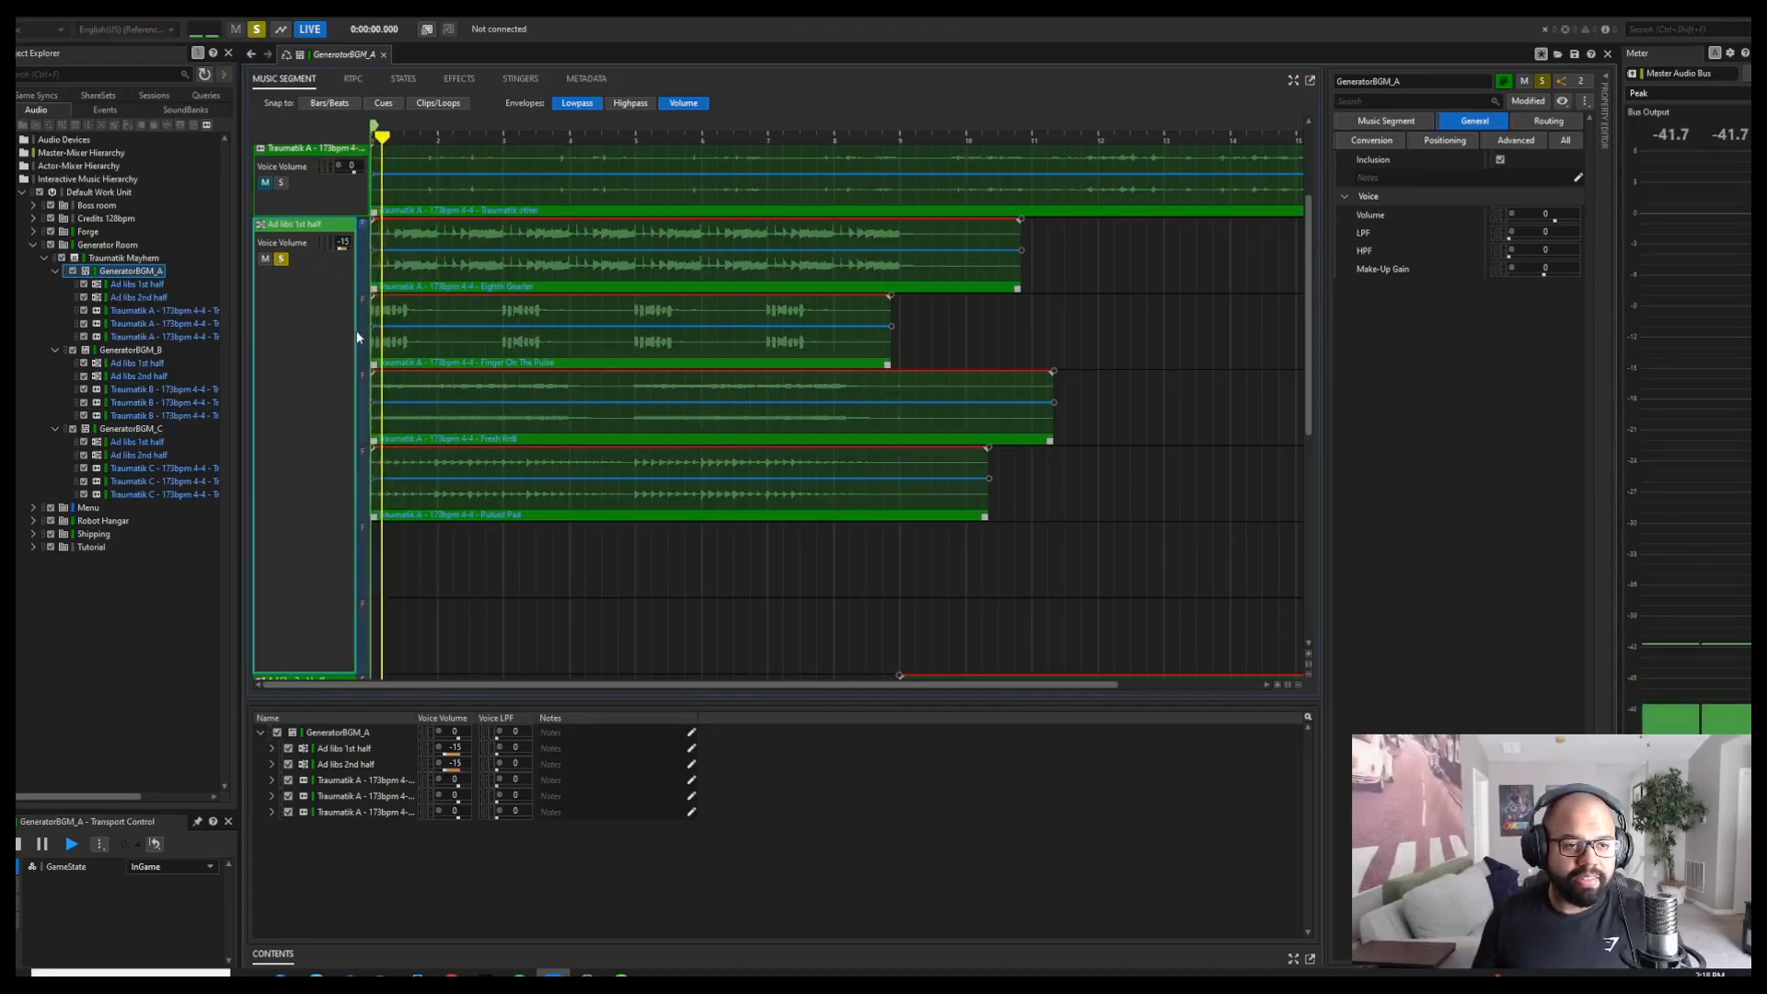
key("space")
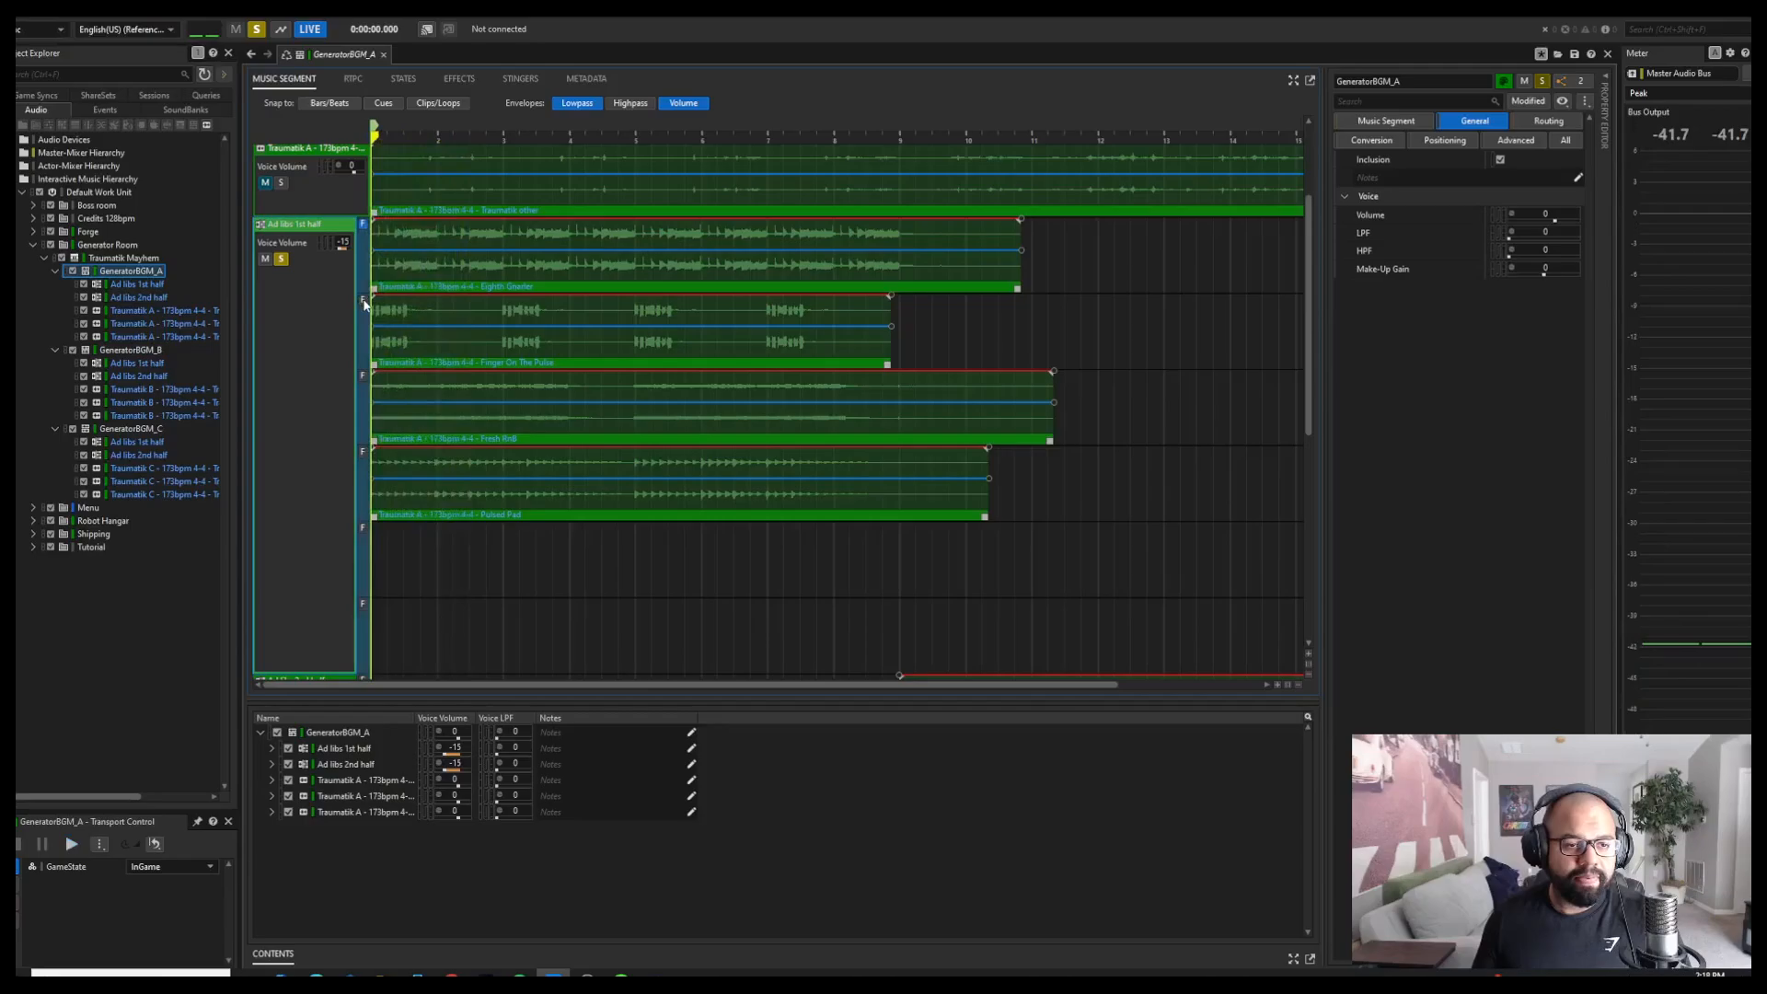
key("space")
key("space")
key("space")
key("space")
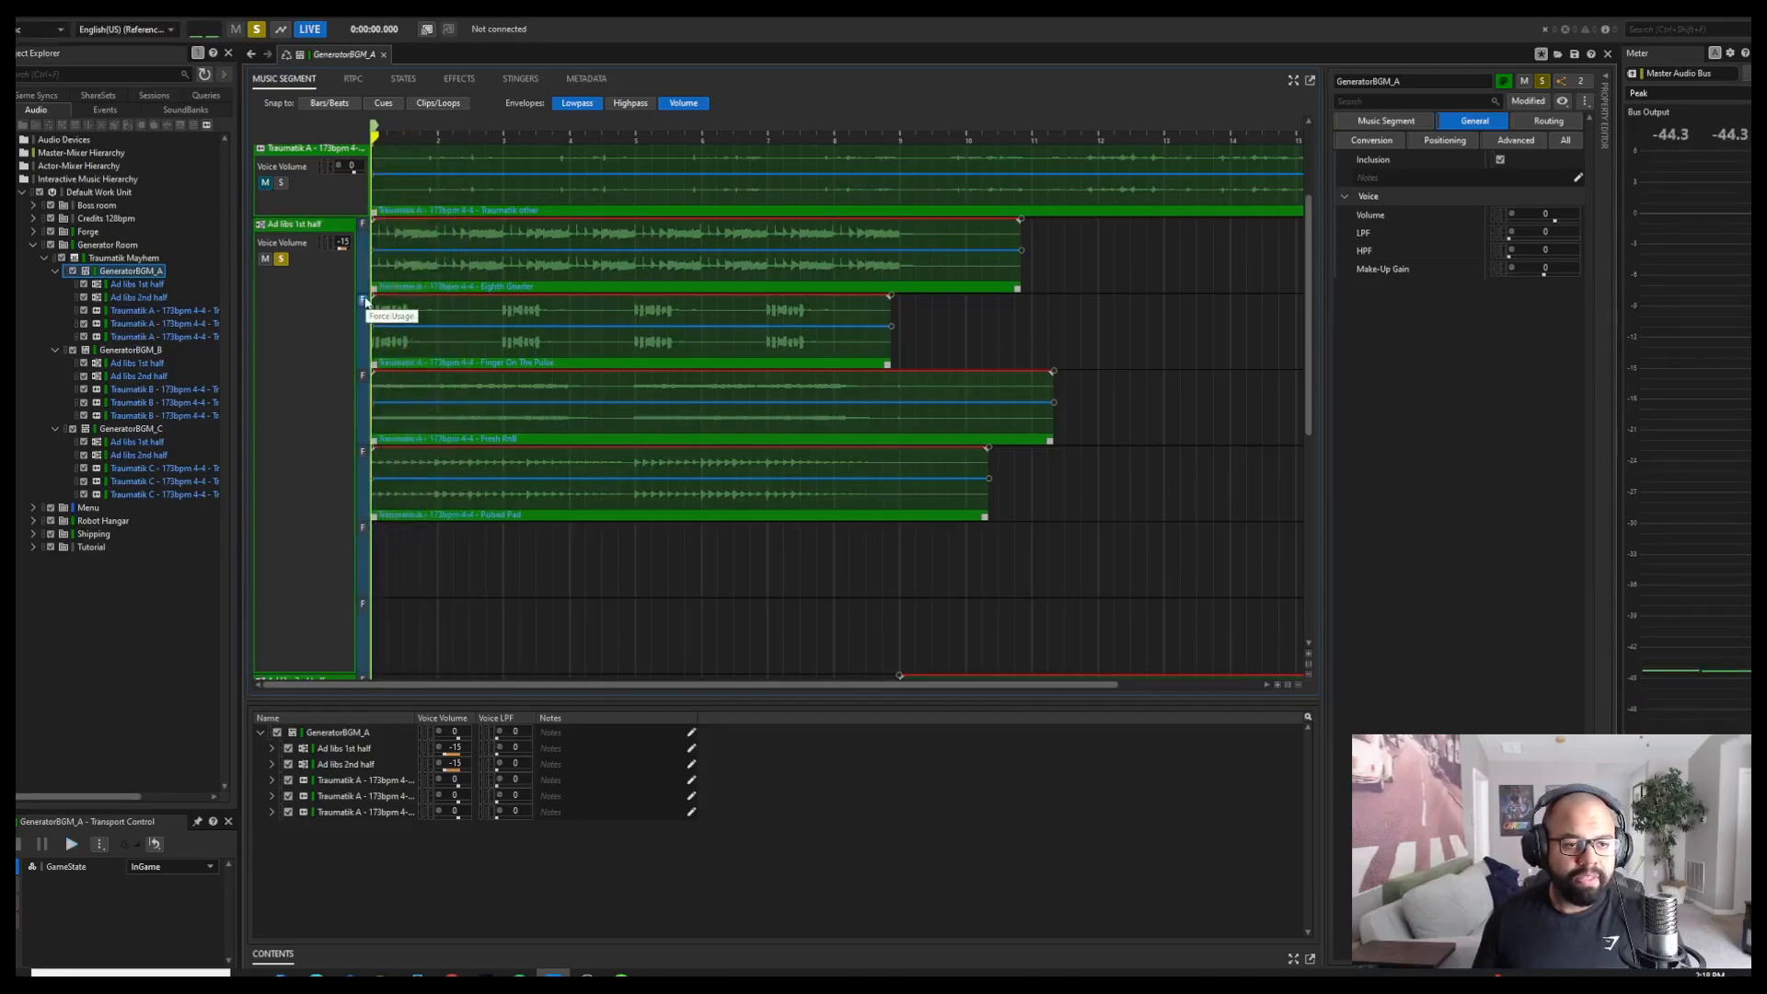
Inspect the Ad libs 2nd half track of GeneratorBGM_A and remove the solo from the Ad libs 1st half track
scroll(339, 346, "down", 3)
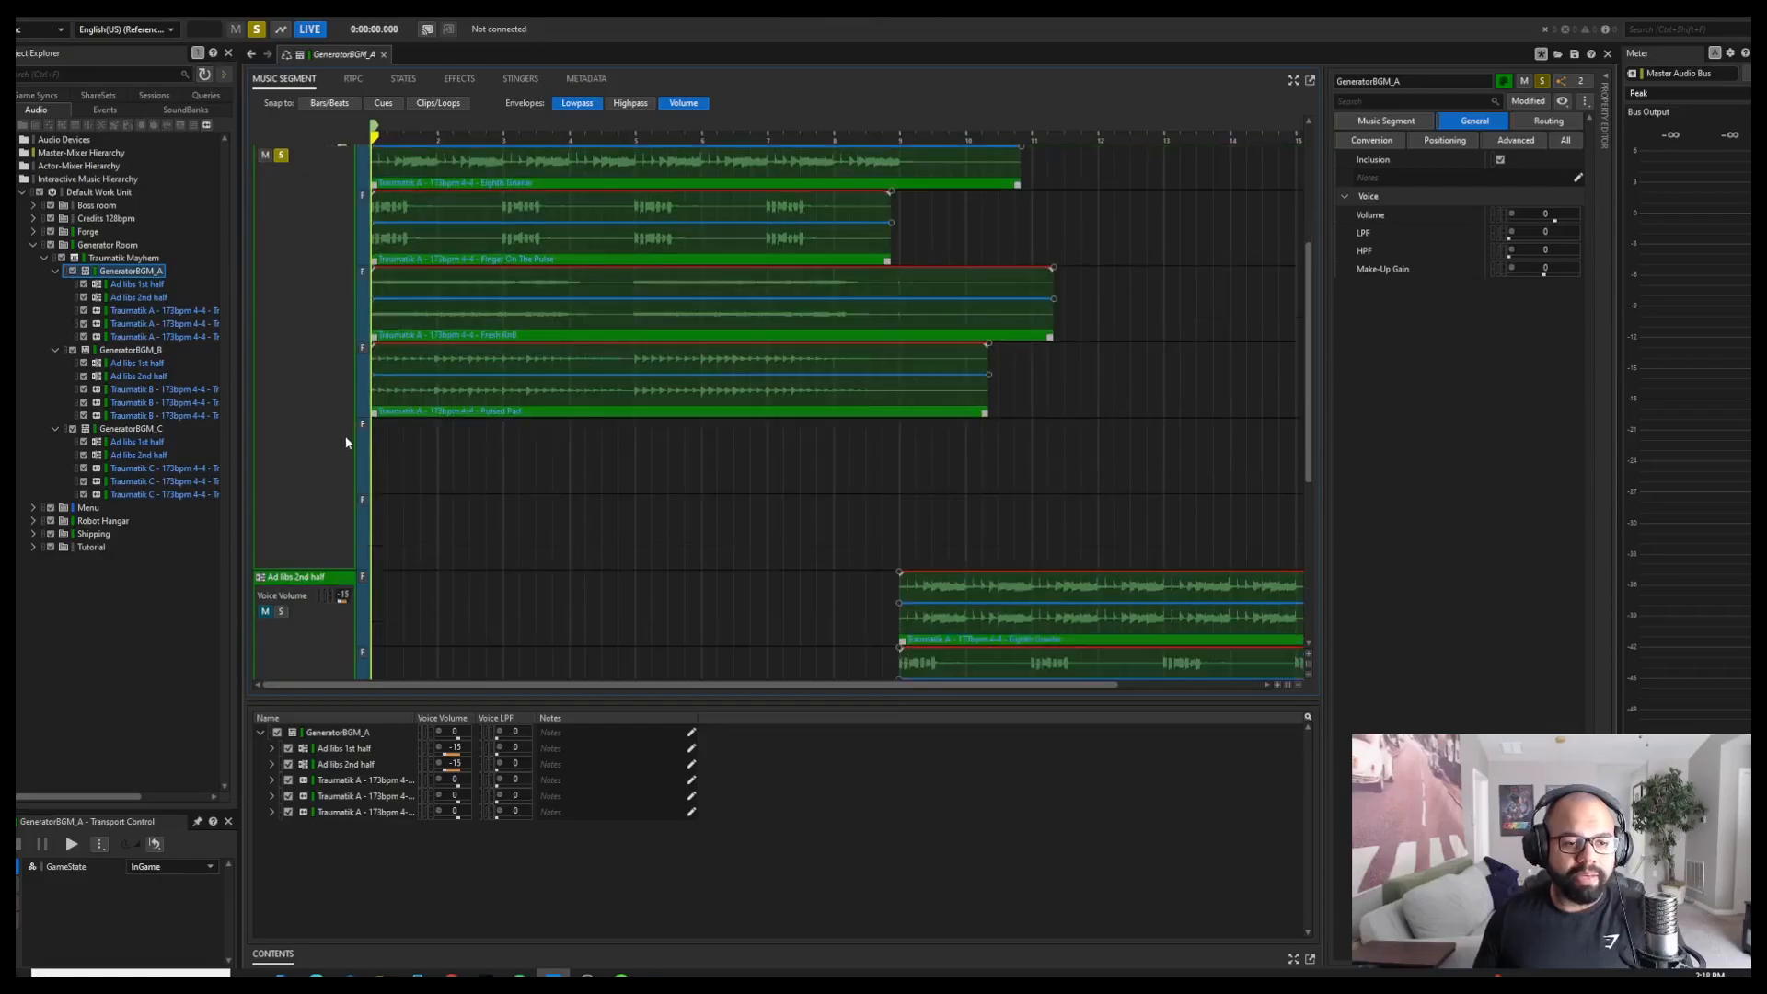
scroll(316, 493, "down", 4)
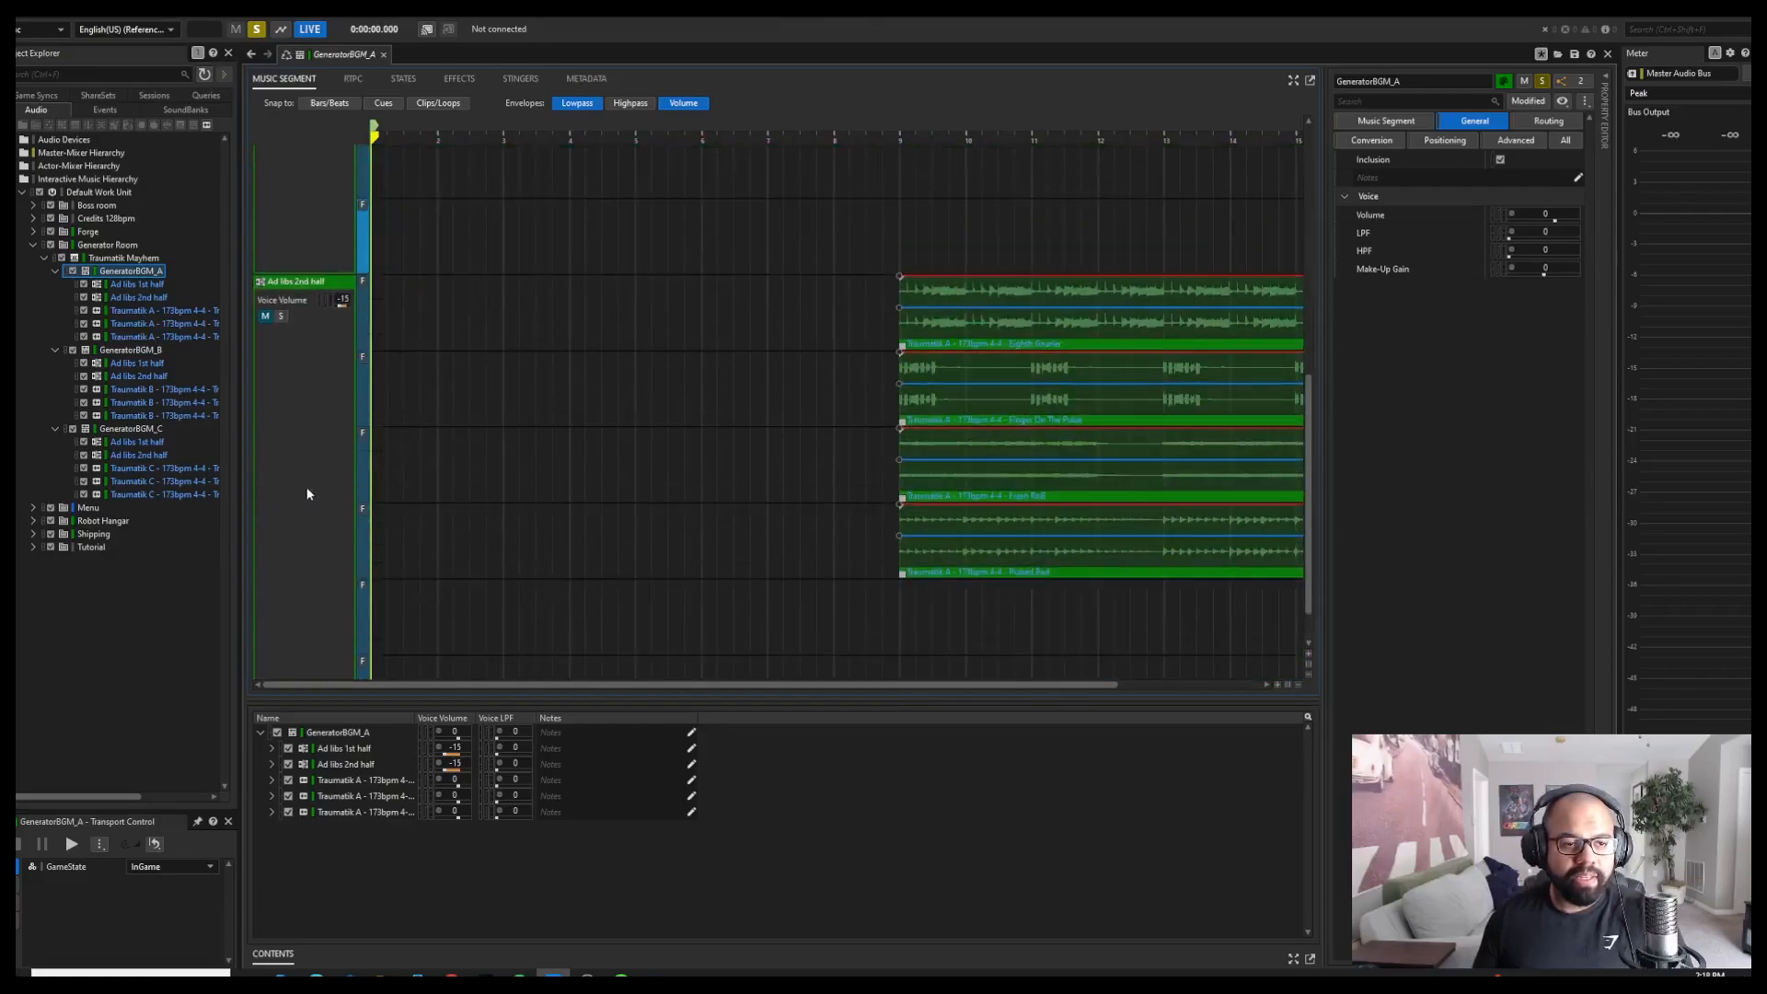
scroll(308, 494, "down", 1)
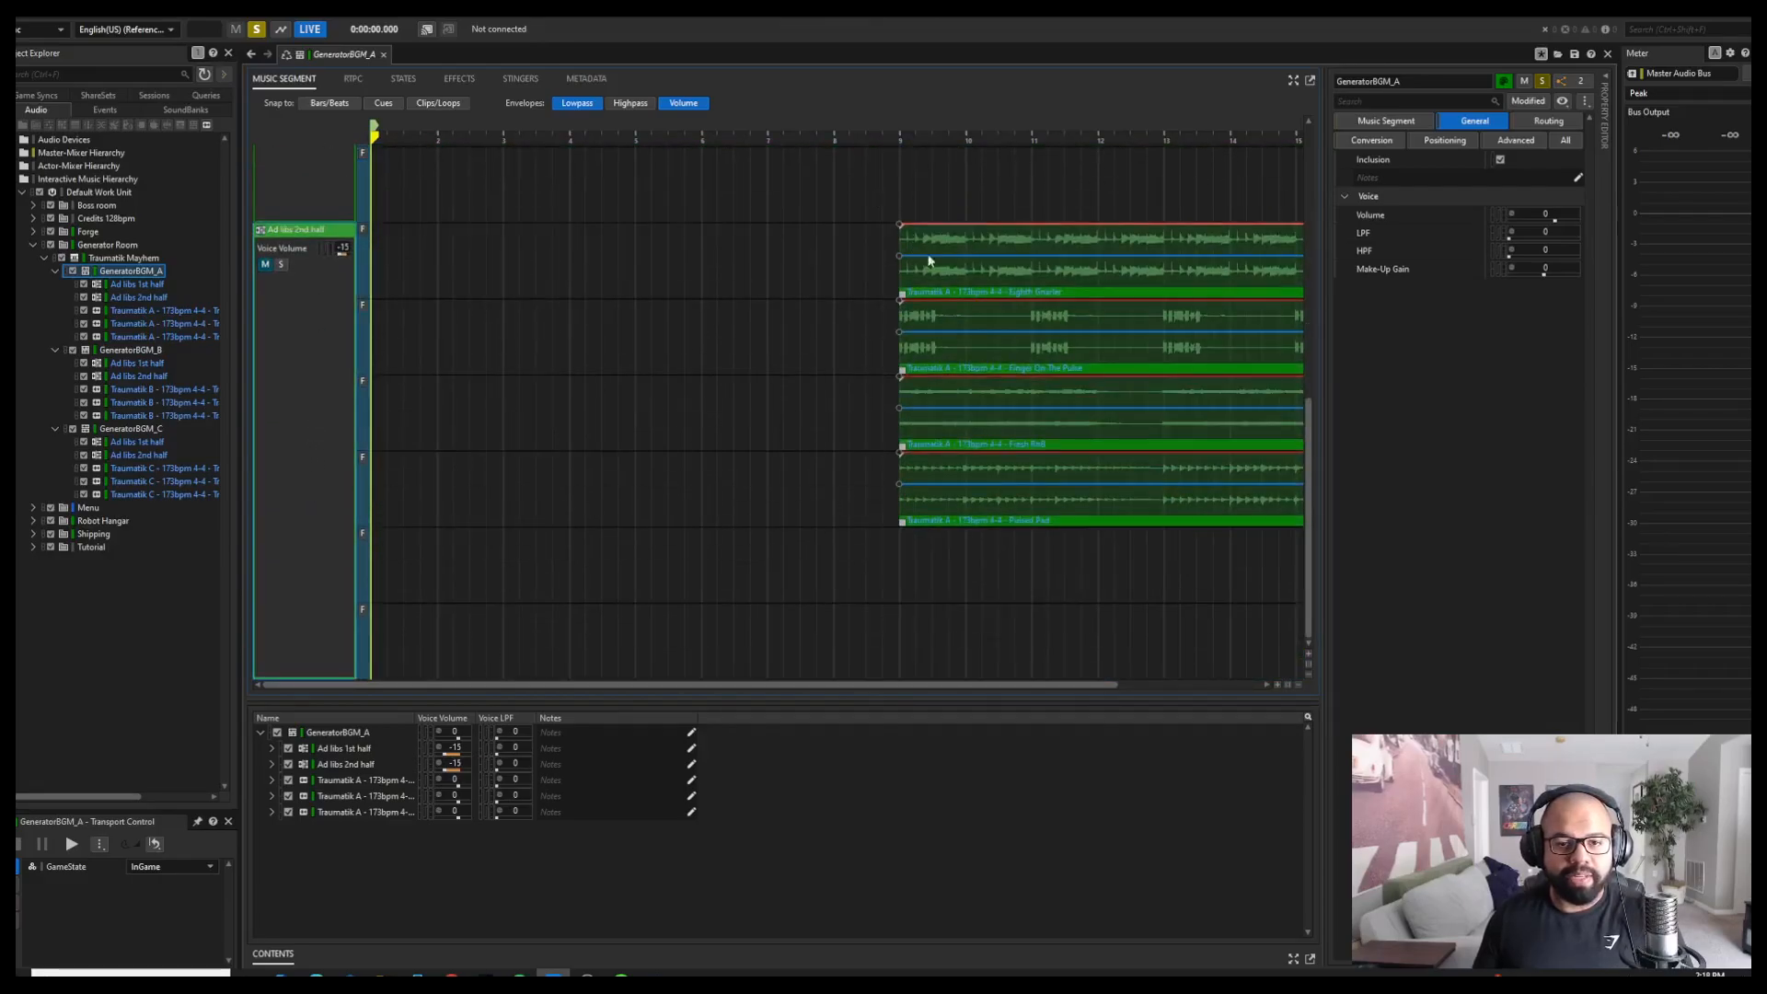
scroll(322, 493, "up", 5)
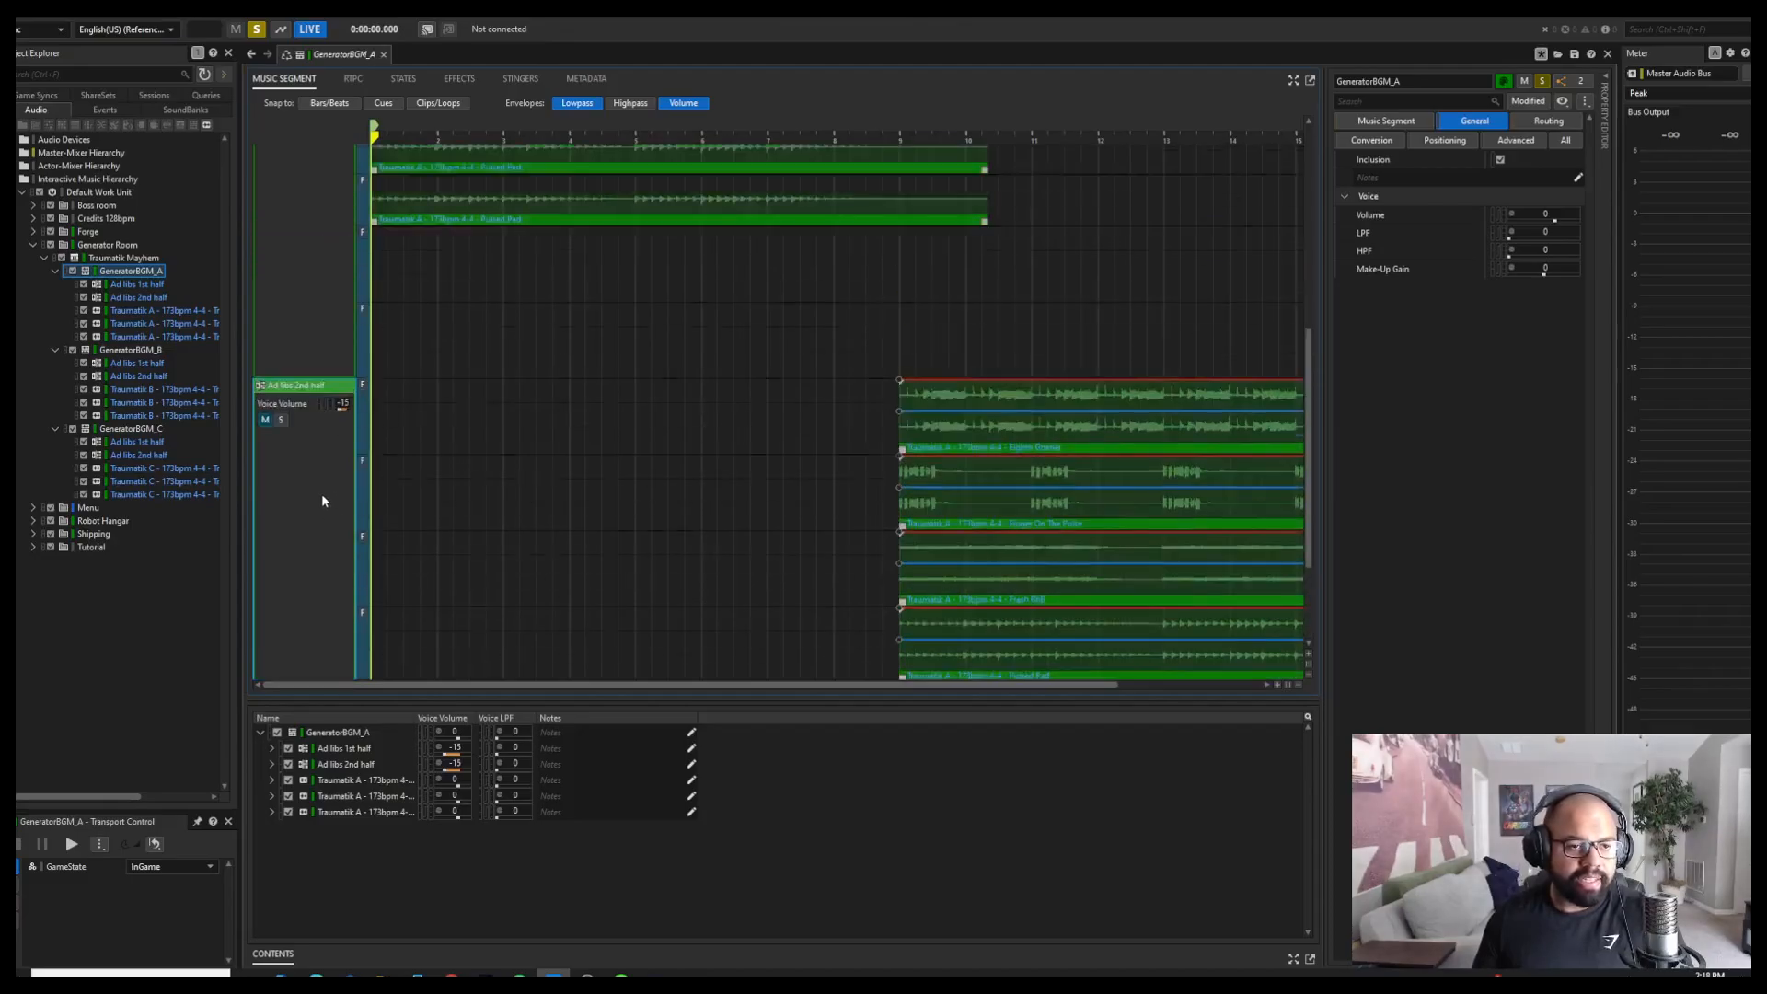
left_click(281, 274)
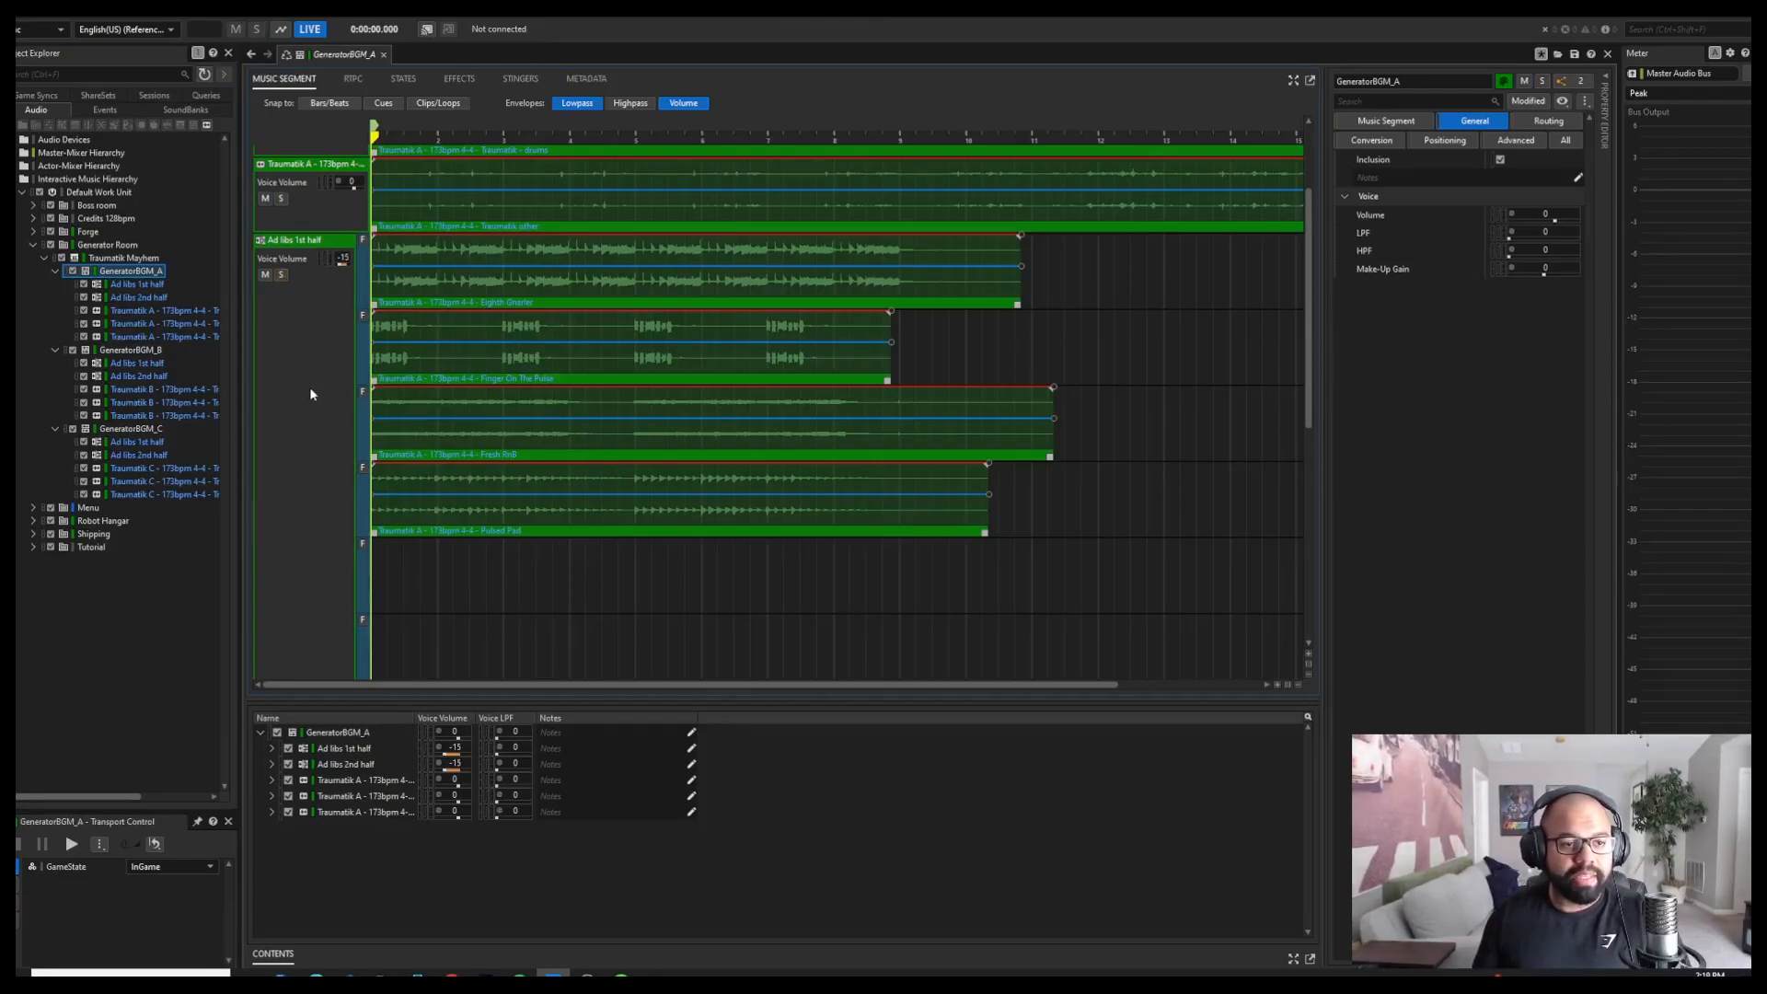
Audition the openings of the GeneratorBGM_A, GeneratorBGM_B and GeneratorBGM_C segments one after another
scroll(309, 386, "up", 2)
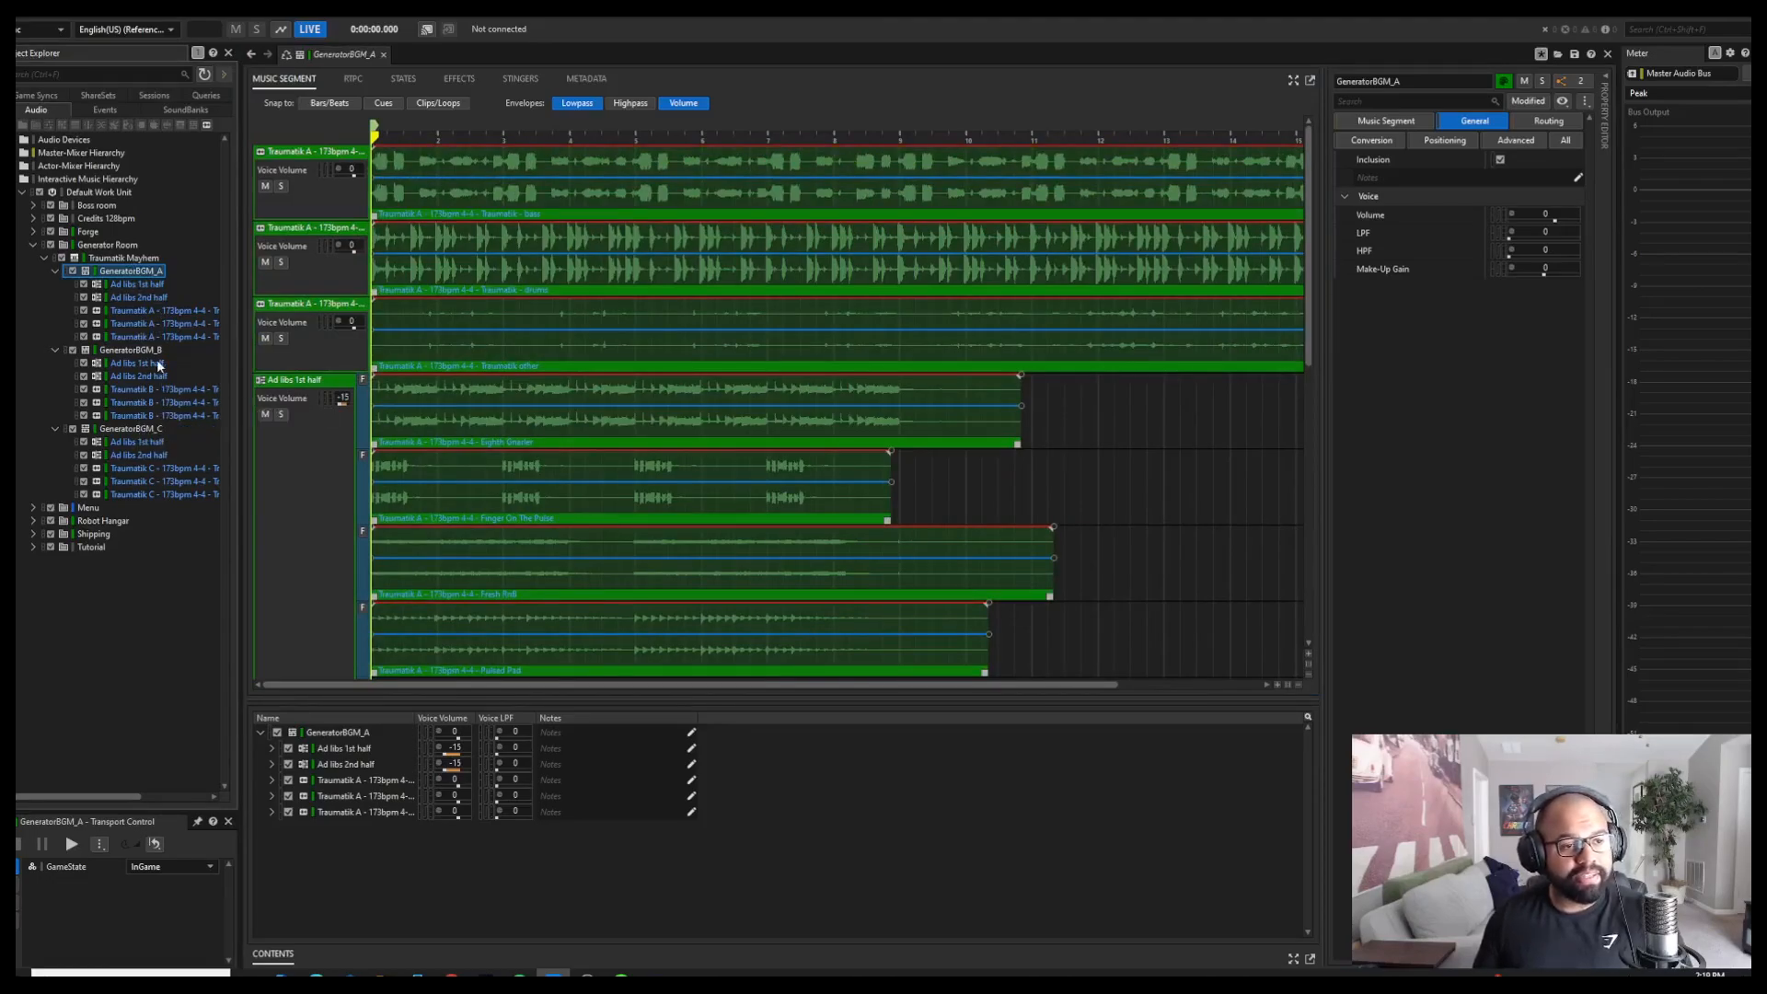
key("space")
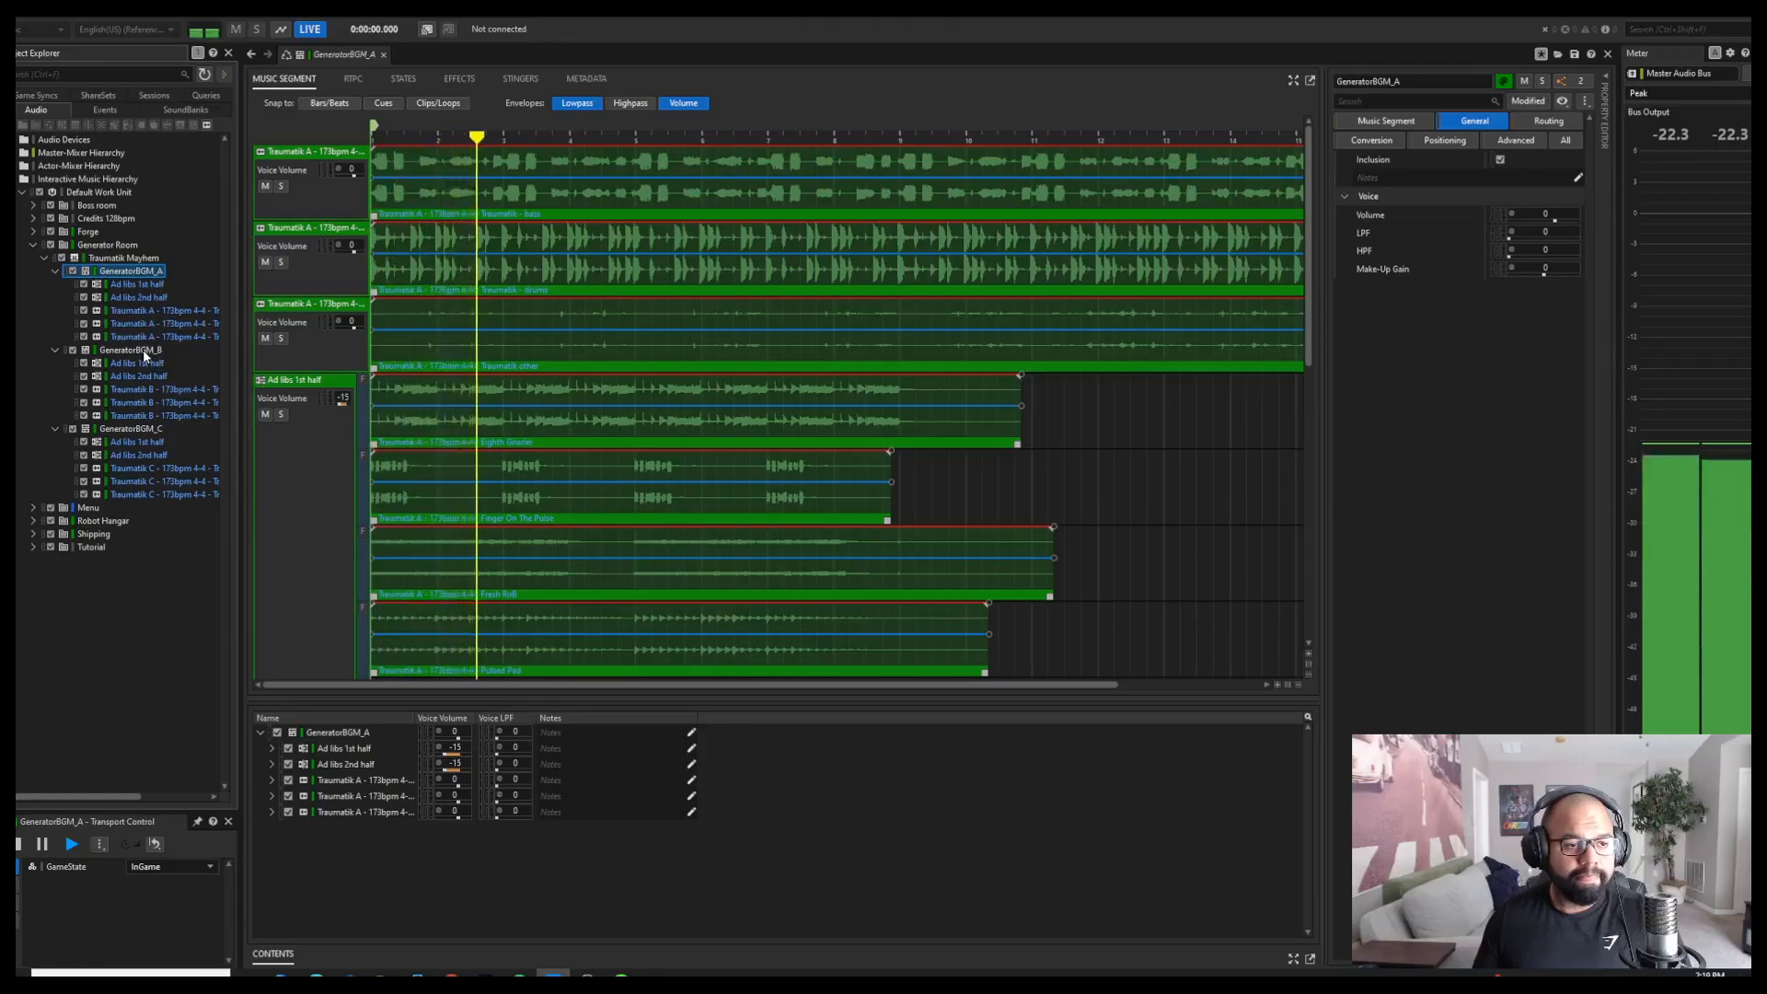
key("space")
left_click(150, 353)
key("space")
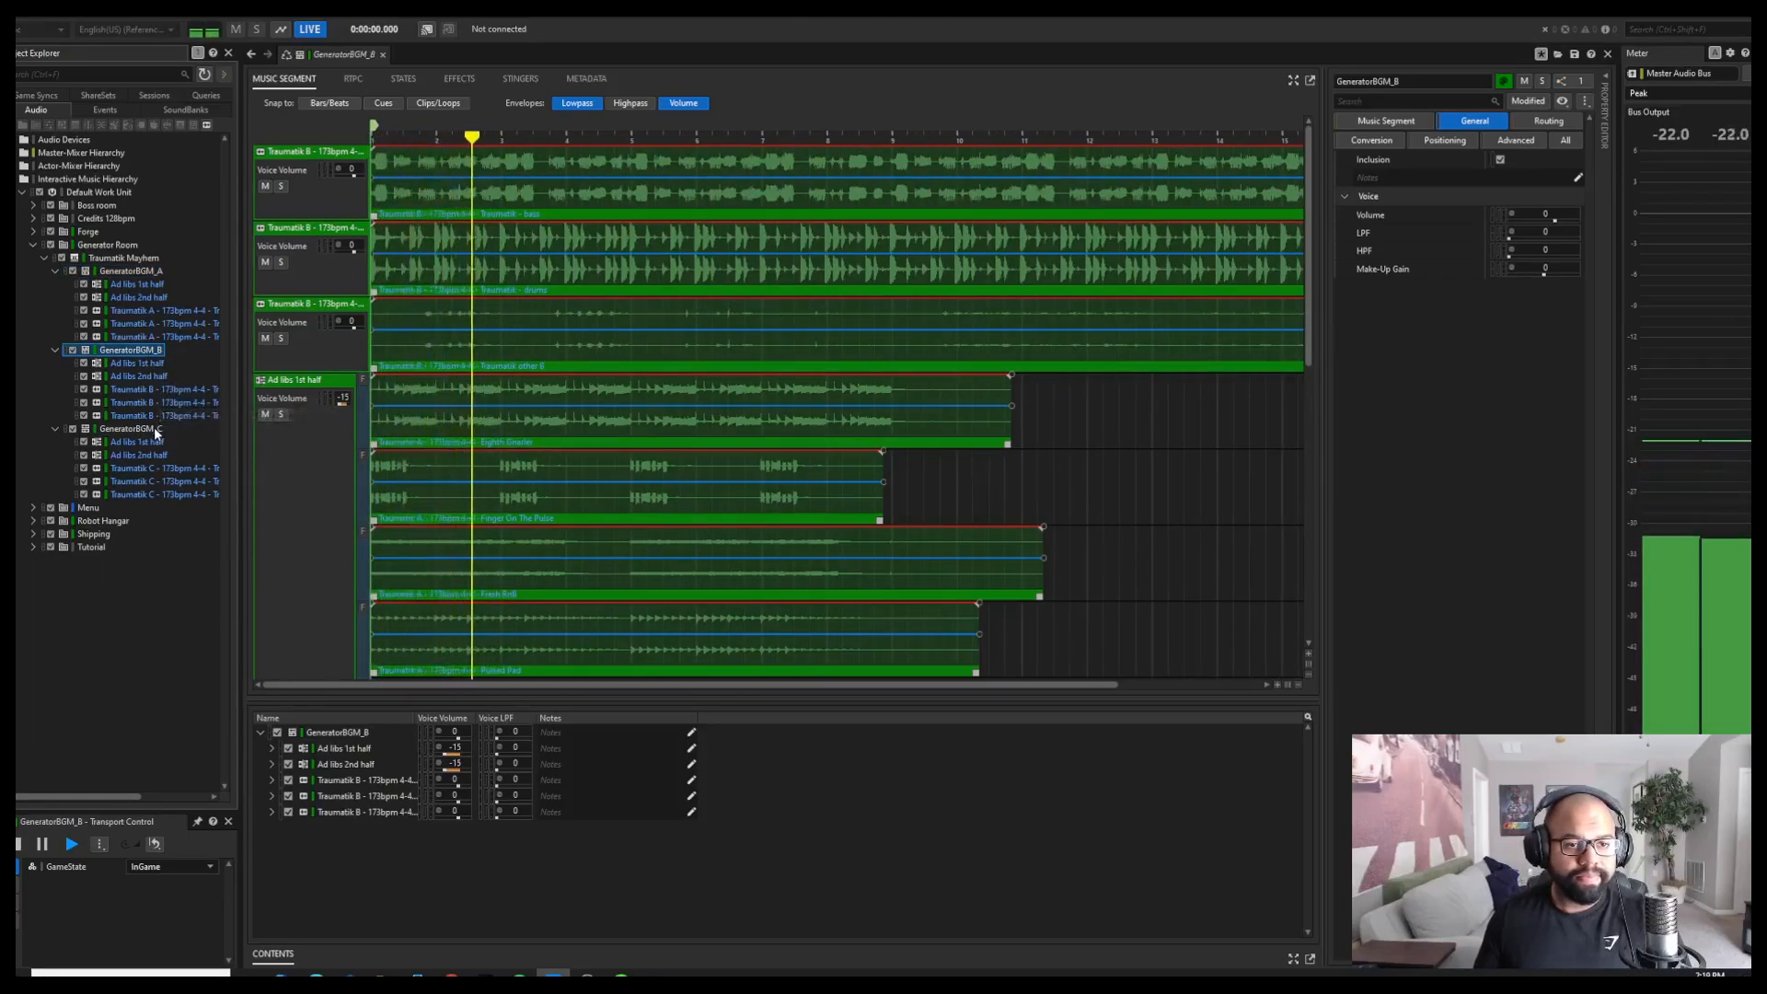
key("space")
left_click(155, 432)
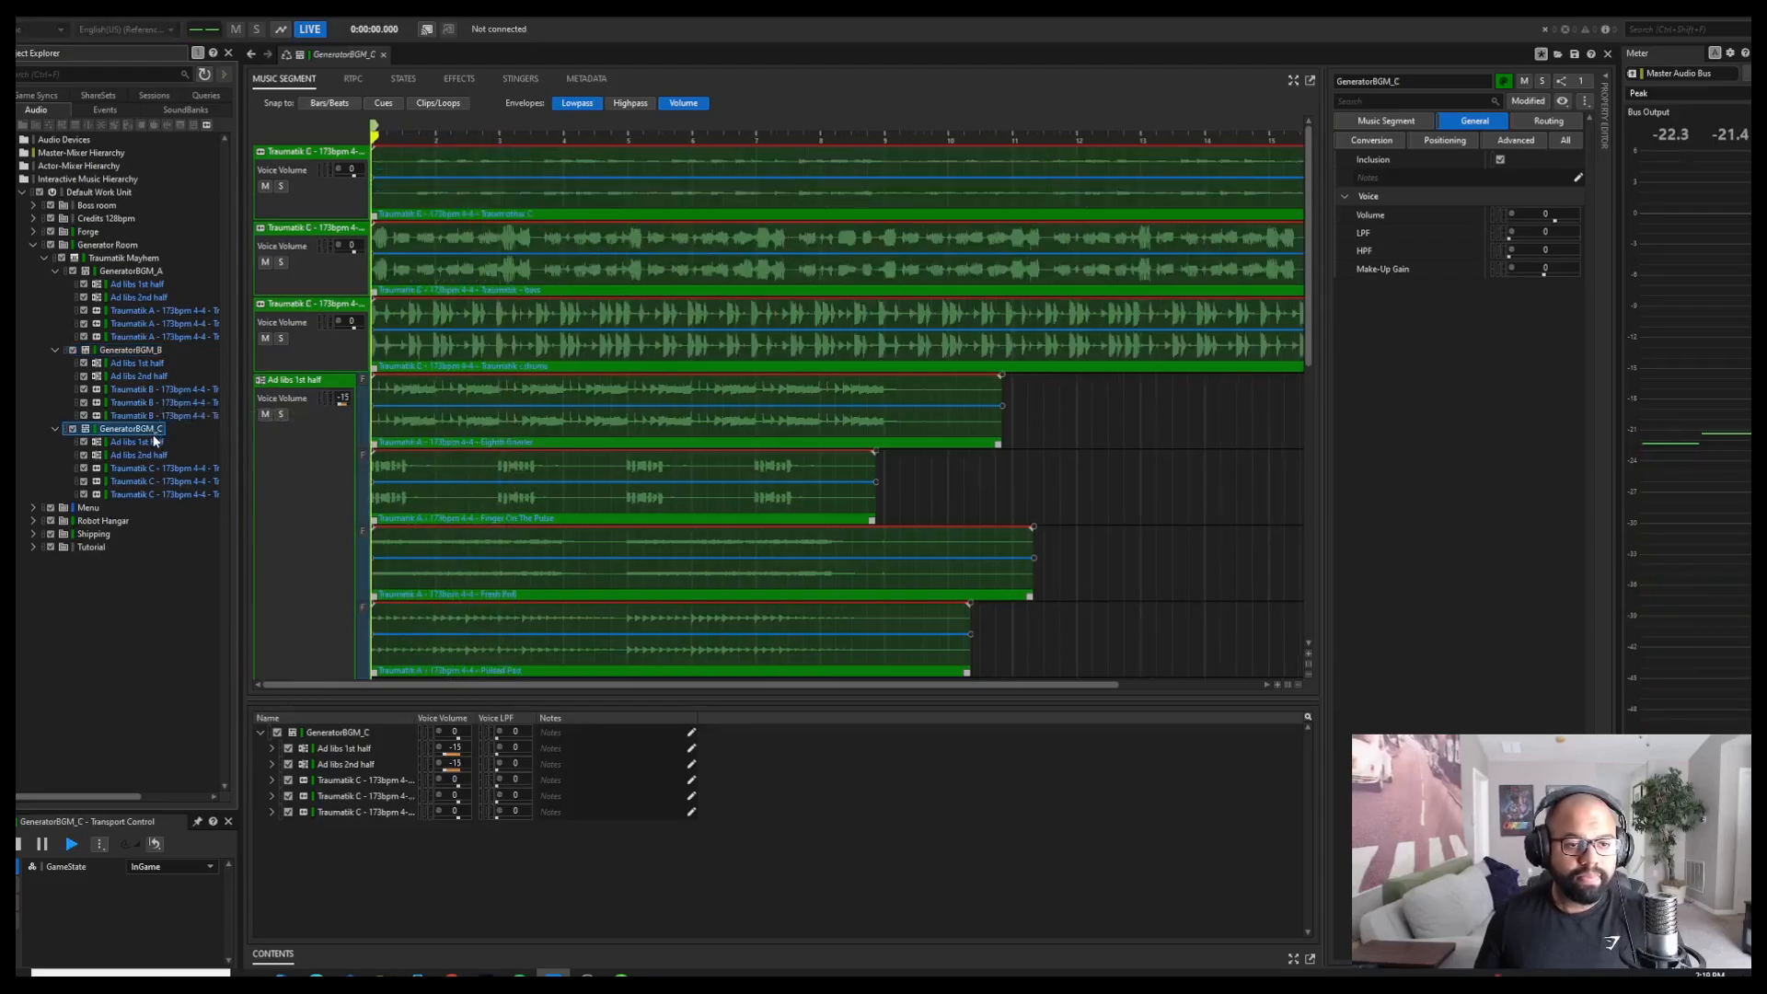
key("space")
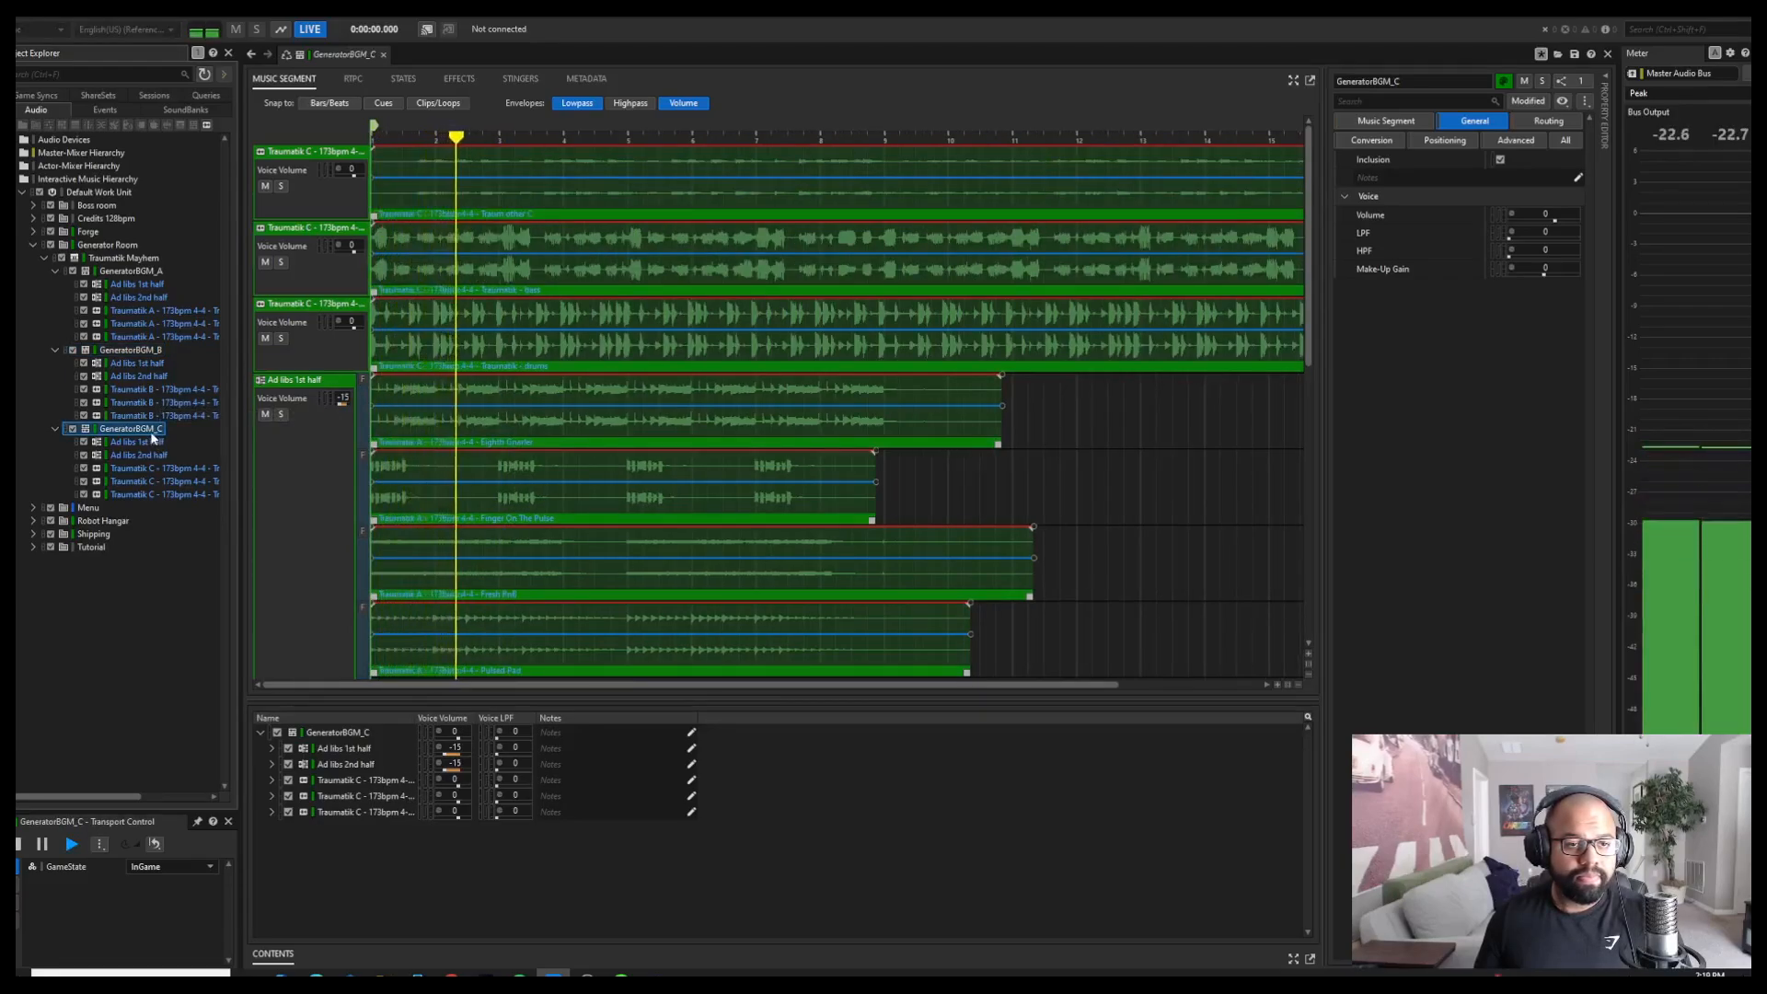
key("space")
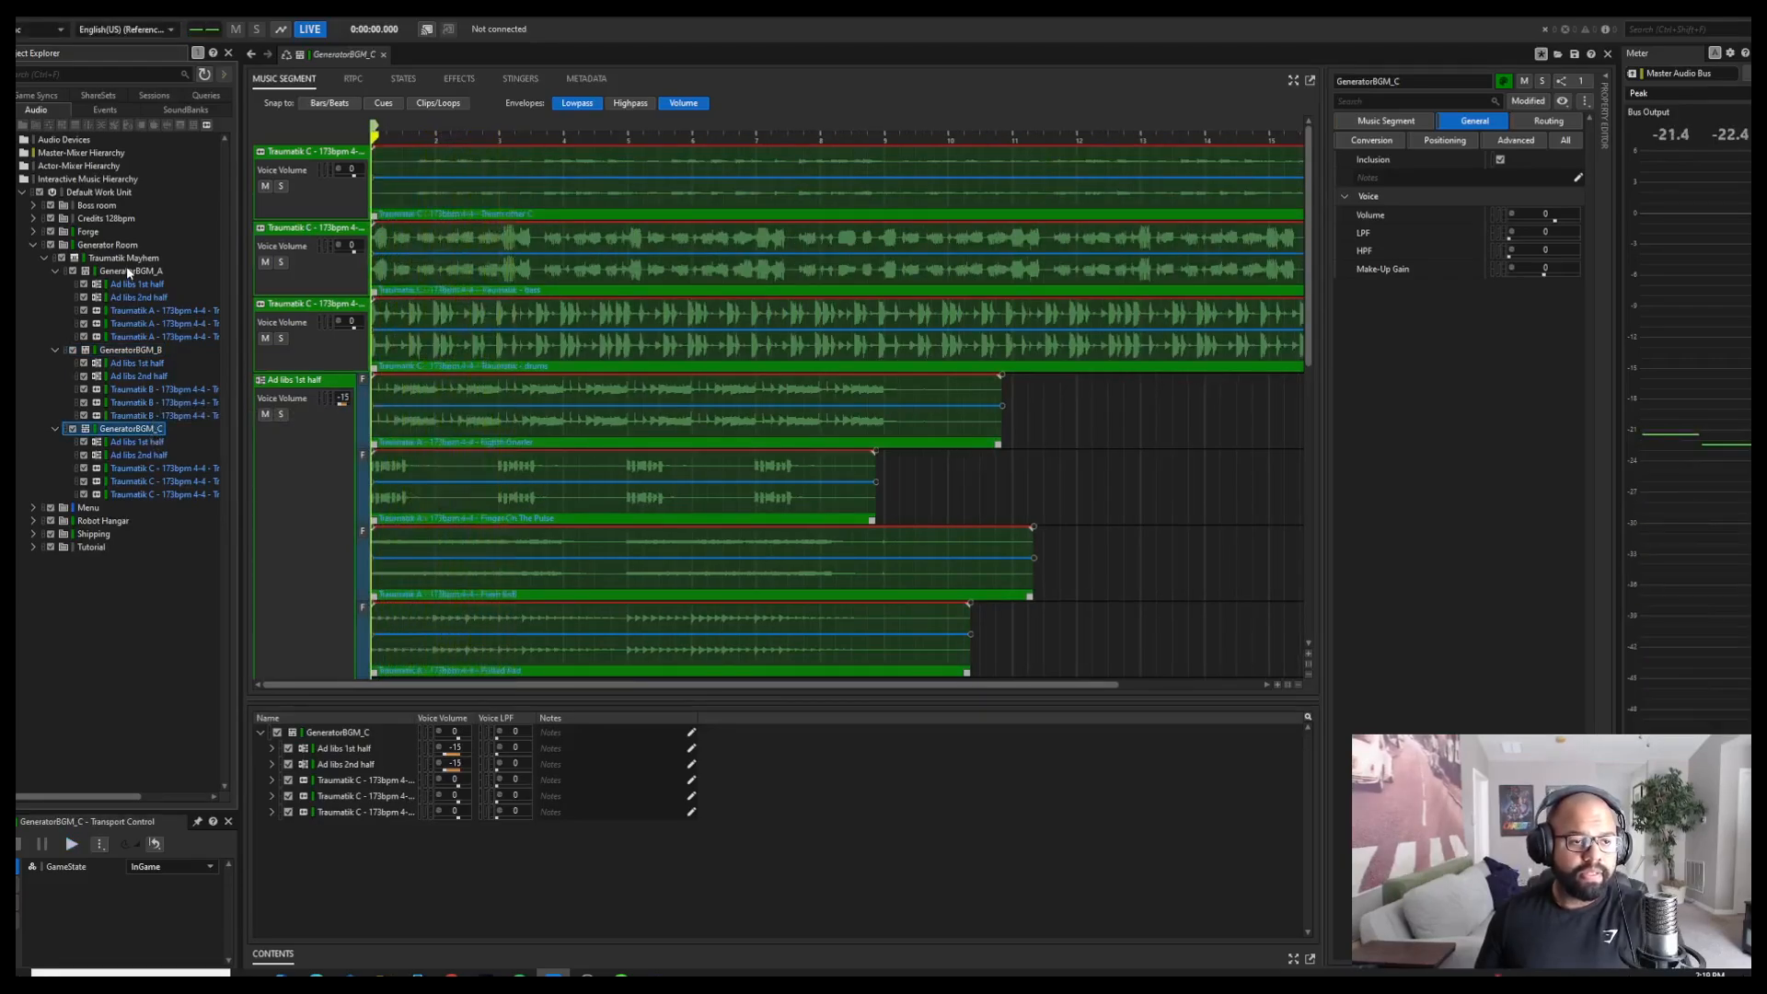
Compare the tracks of the GeneratorBGM_A segment with those of GeneratorBGM_C
left_click(127, 270)
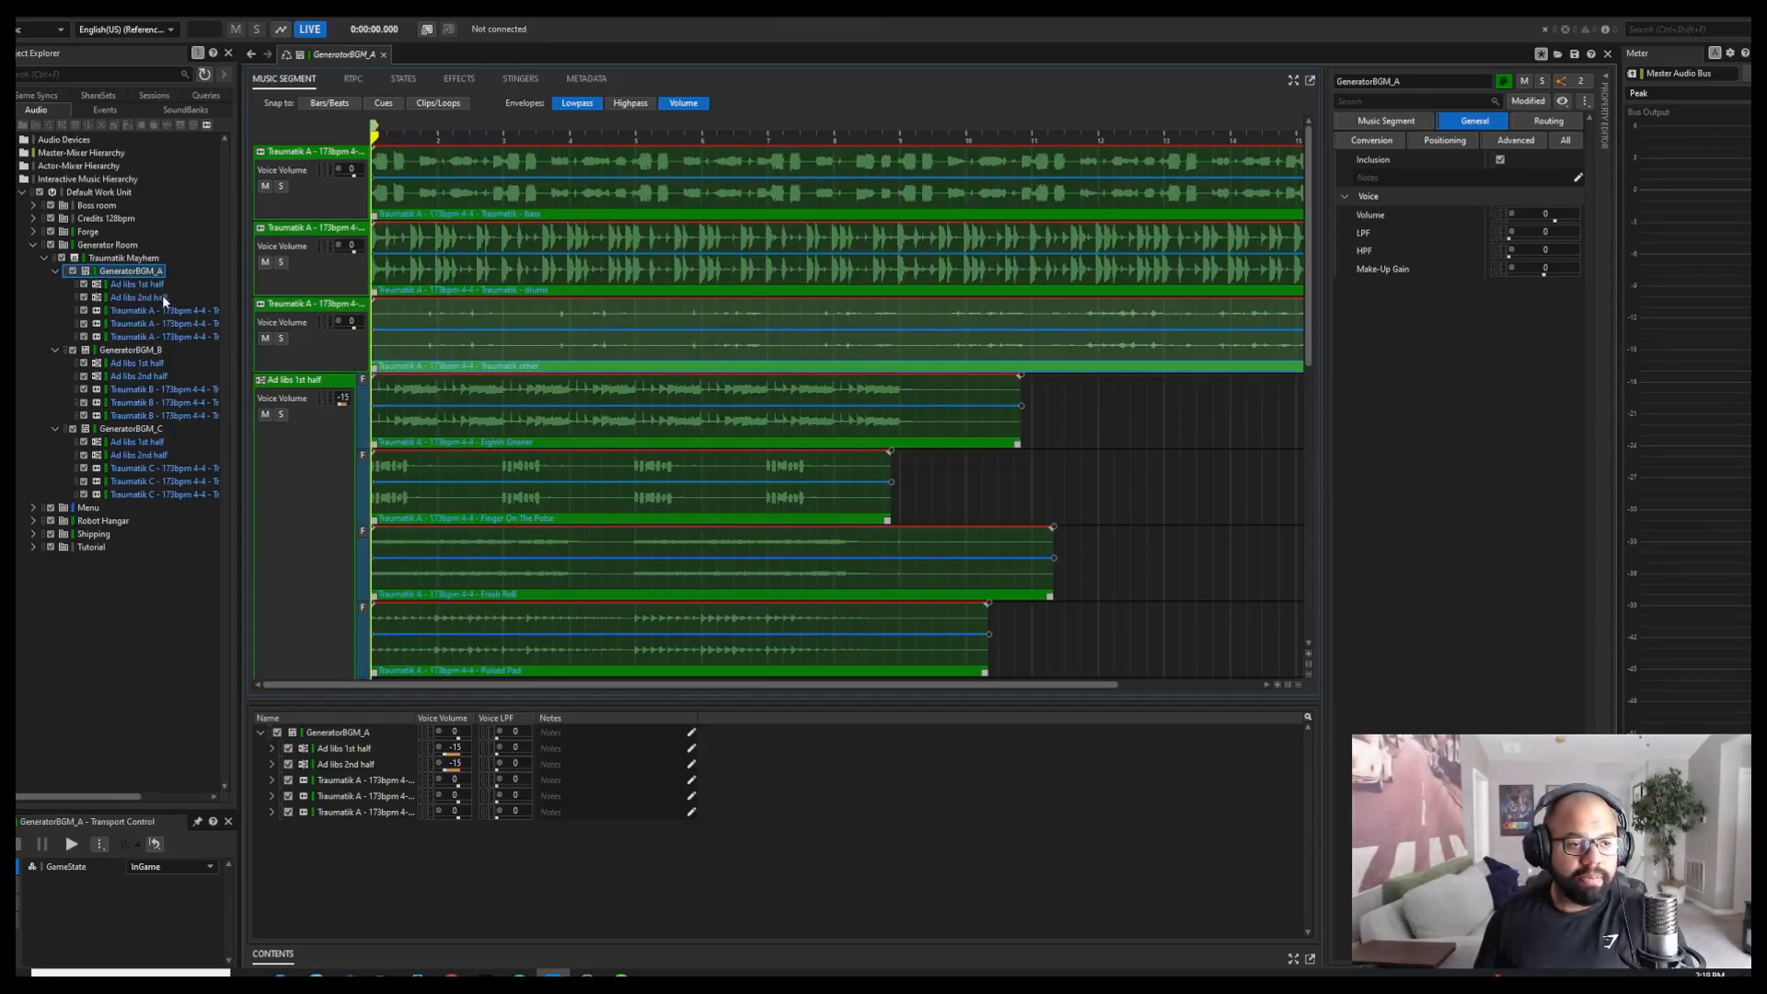
left_click(131, 427)
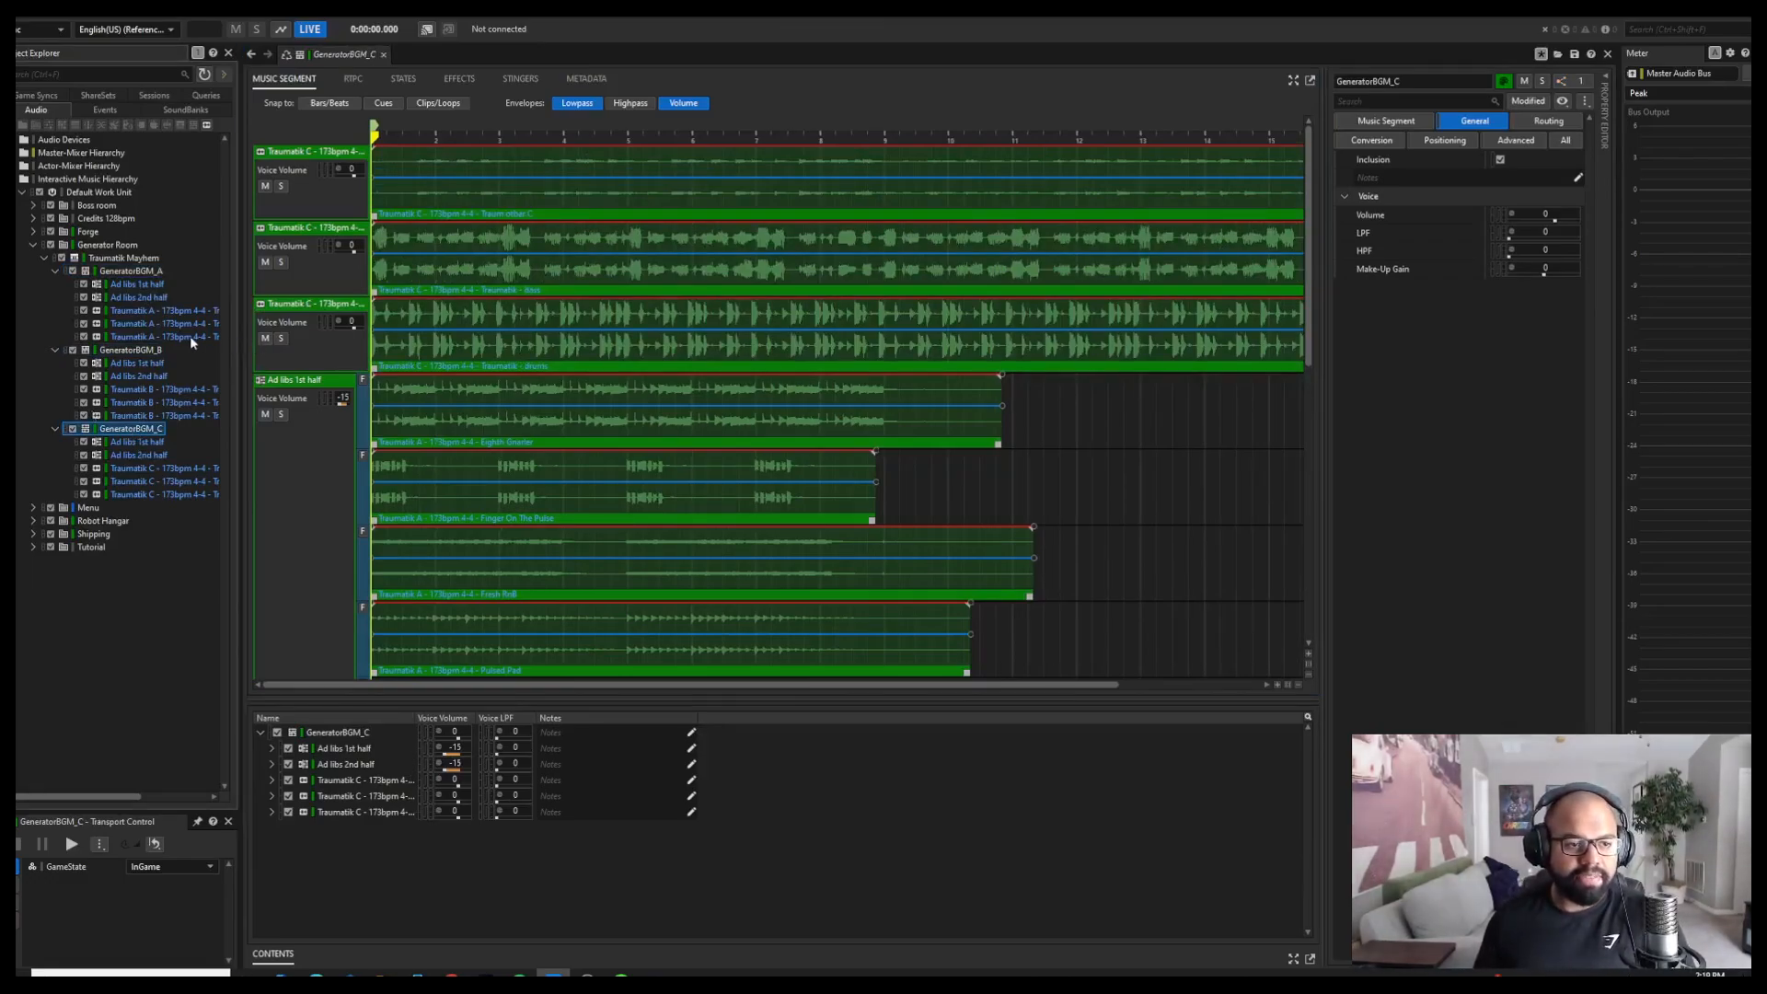
left_click_drag(155, 336, 162, 327)
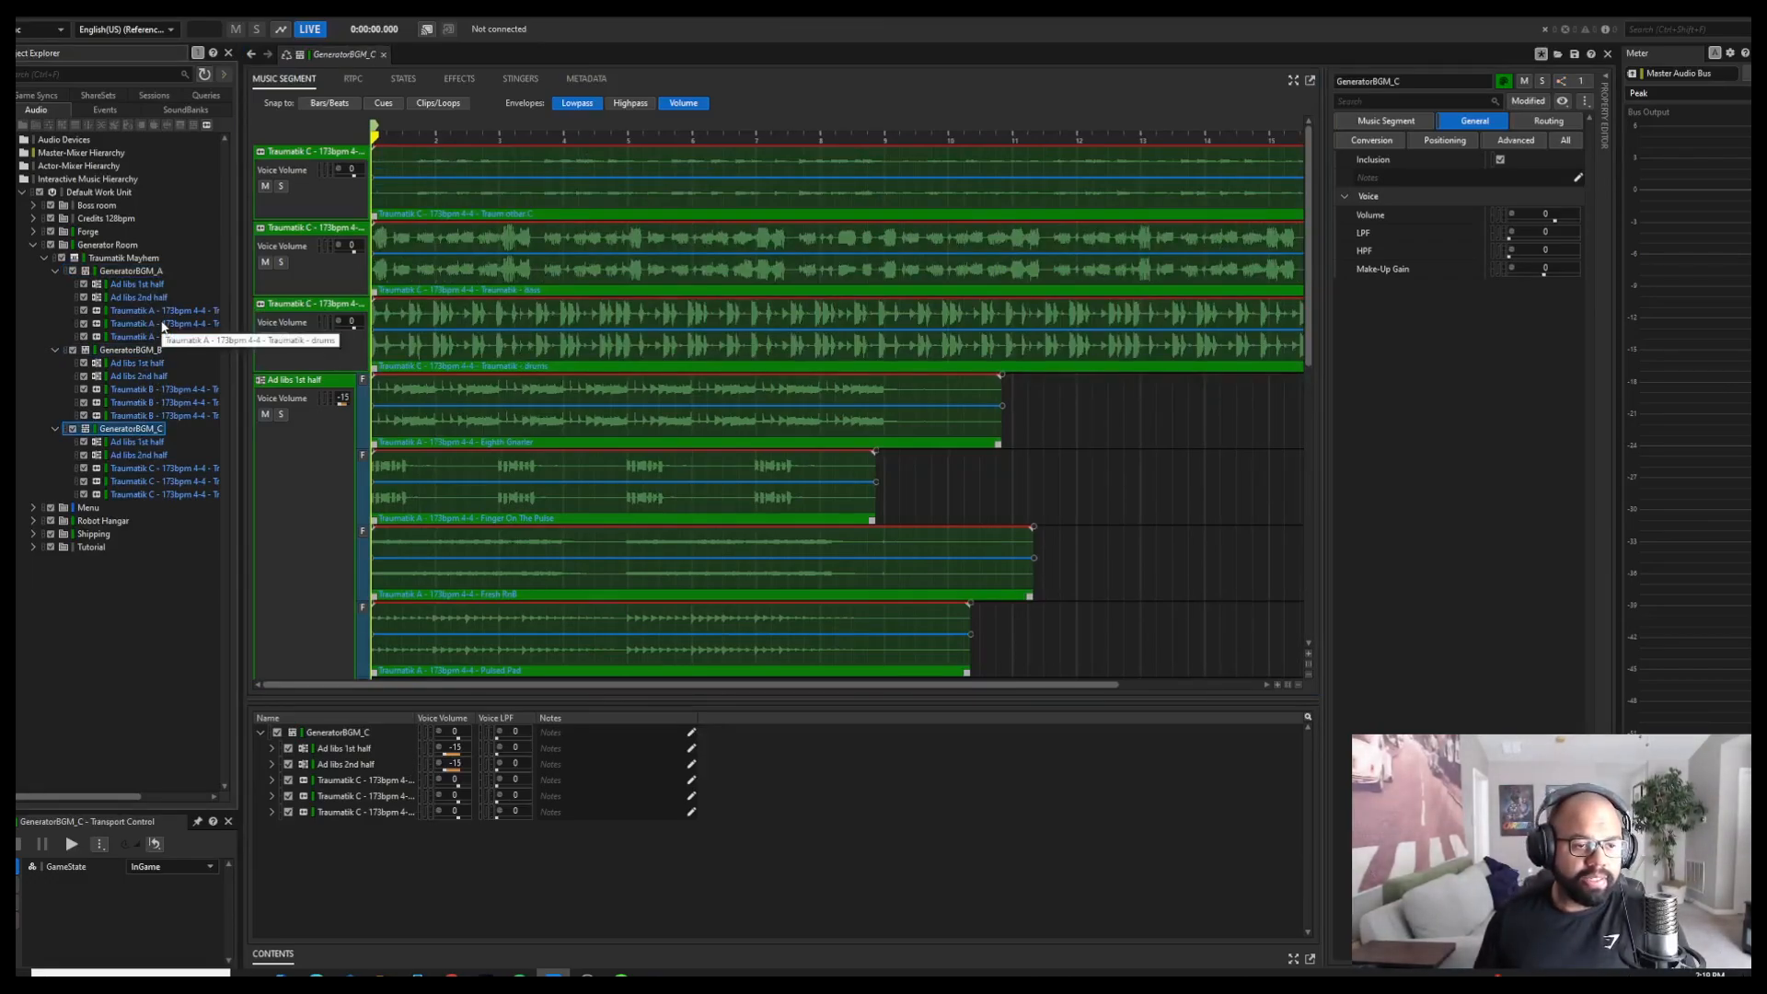
Inspect the Traumatik A drums track and the track layout of the GeneratorBGM_A segment
left_click(162, 327)
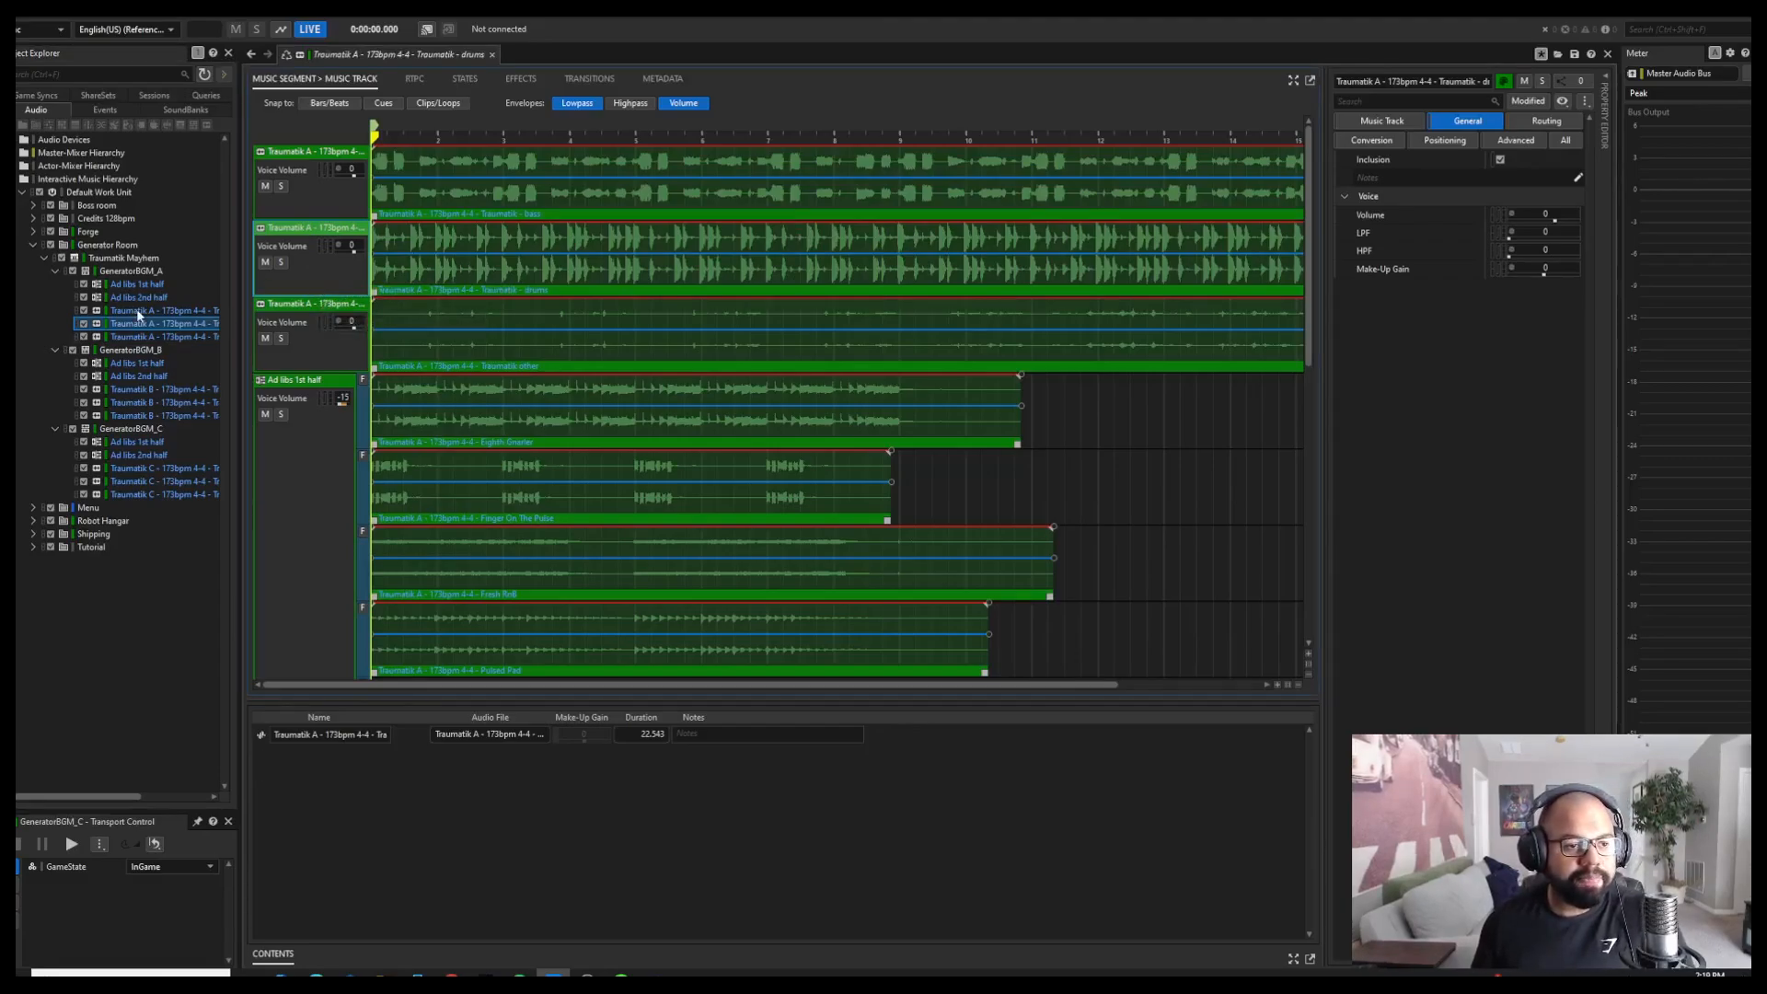
left_click(131, 273)
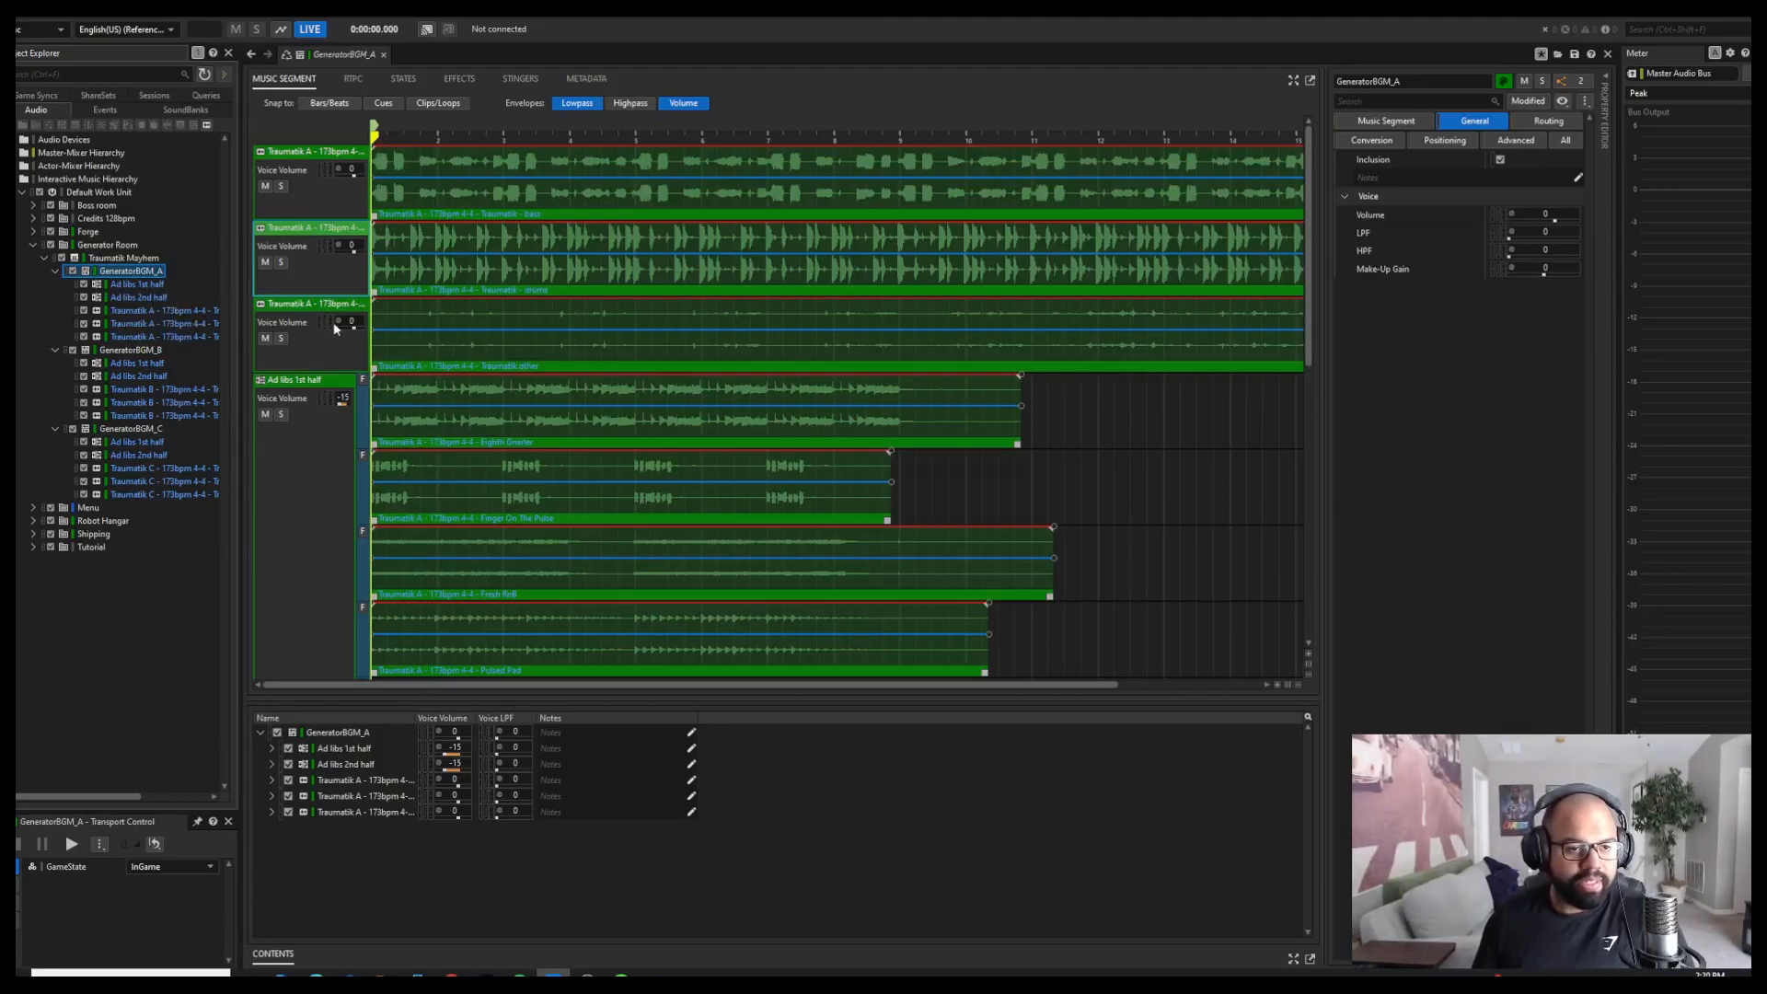
left_click(312, 361)
left_click(329, 229)
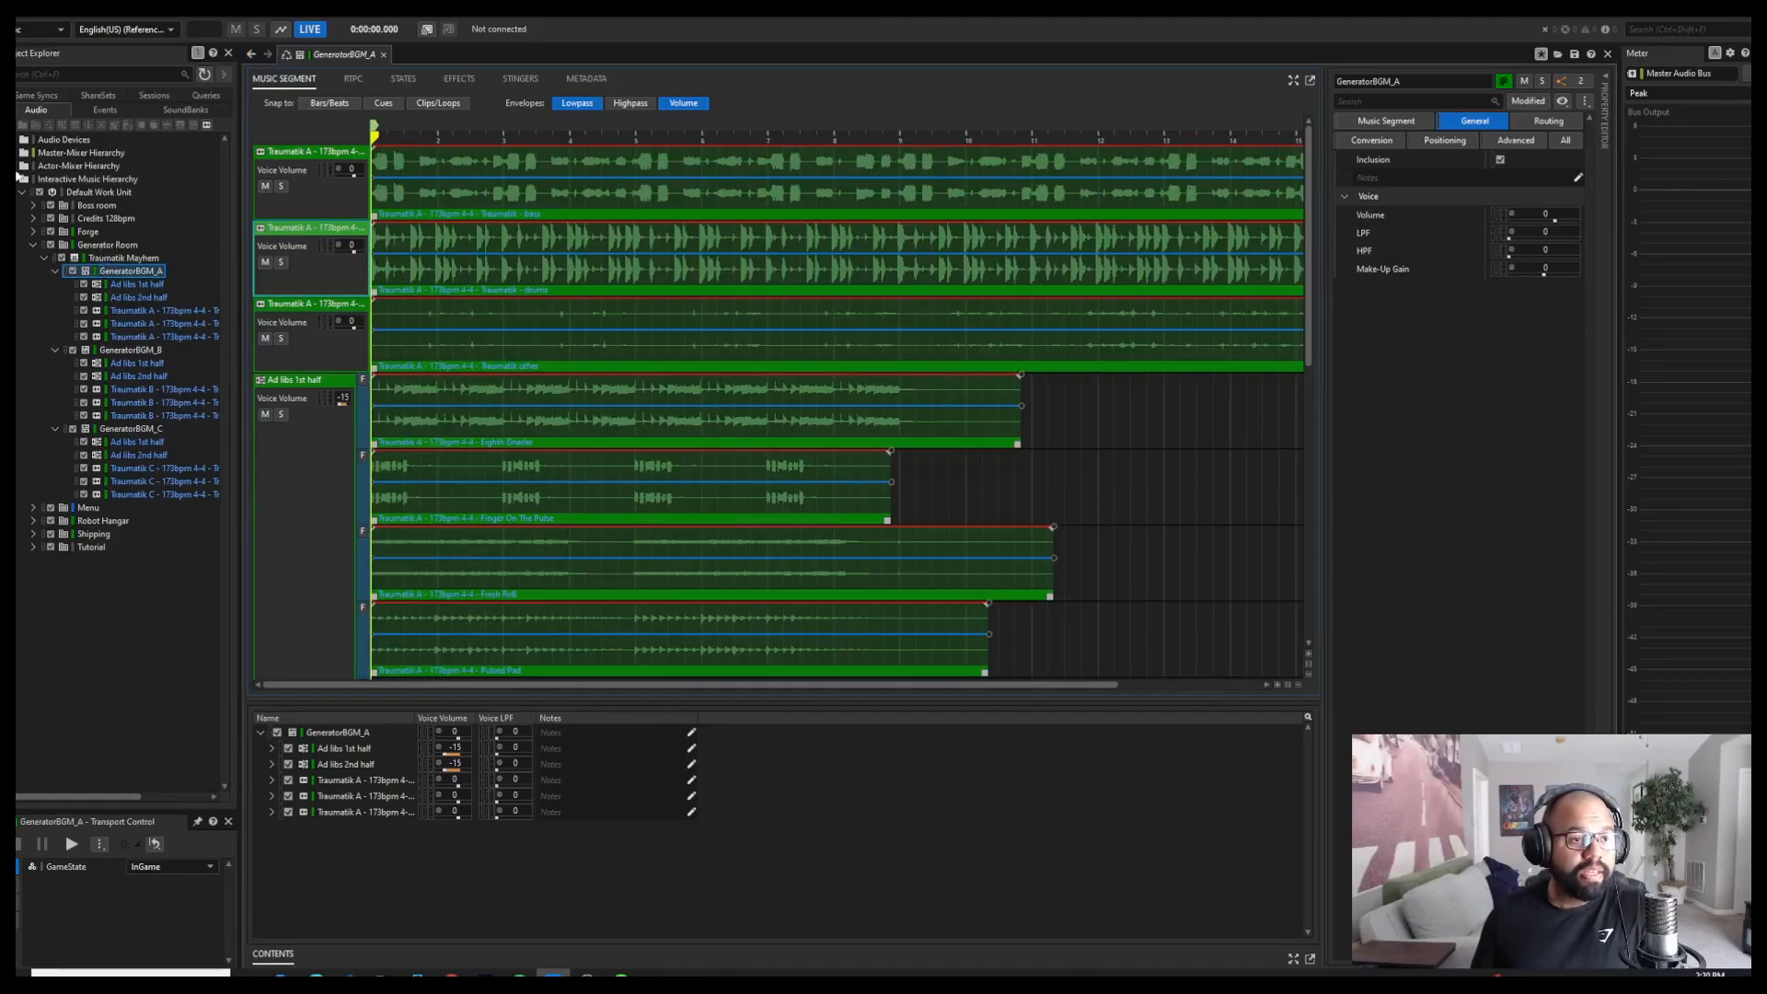
Expand the Master-Mixer Hierarchy and examine the Voice LPF curve driven by NadiaHealth on the BGMMaster bus
left_click(16, 152)
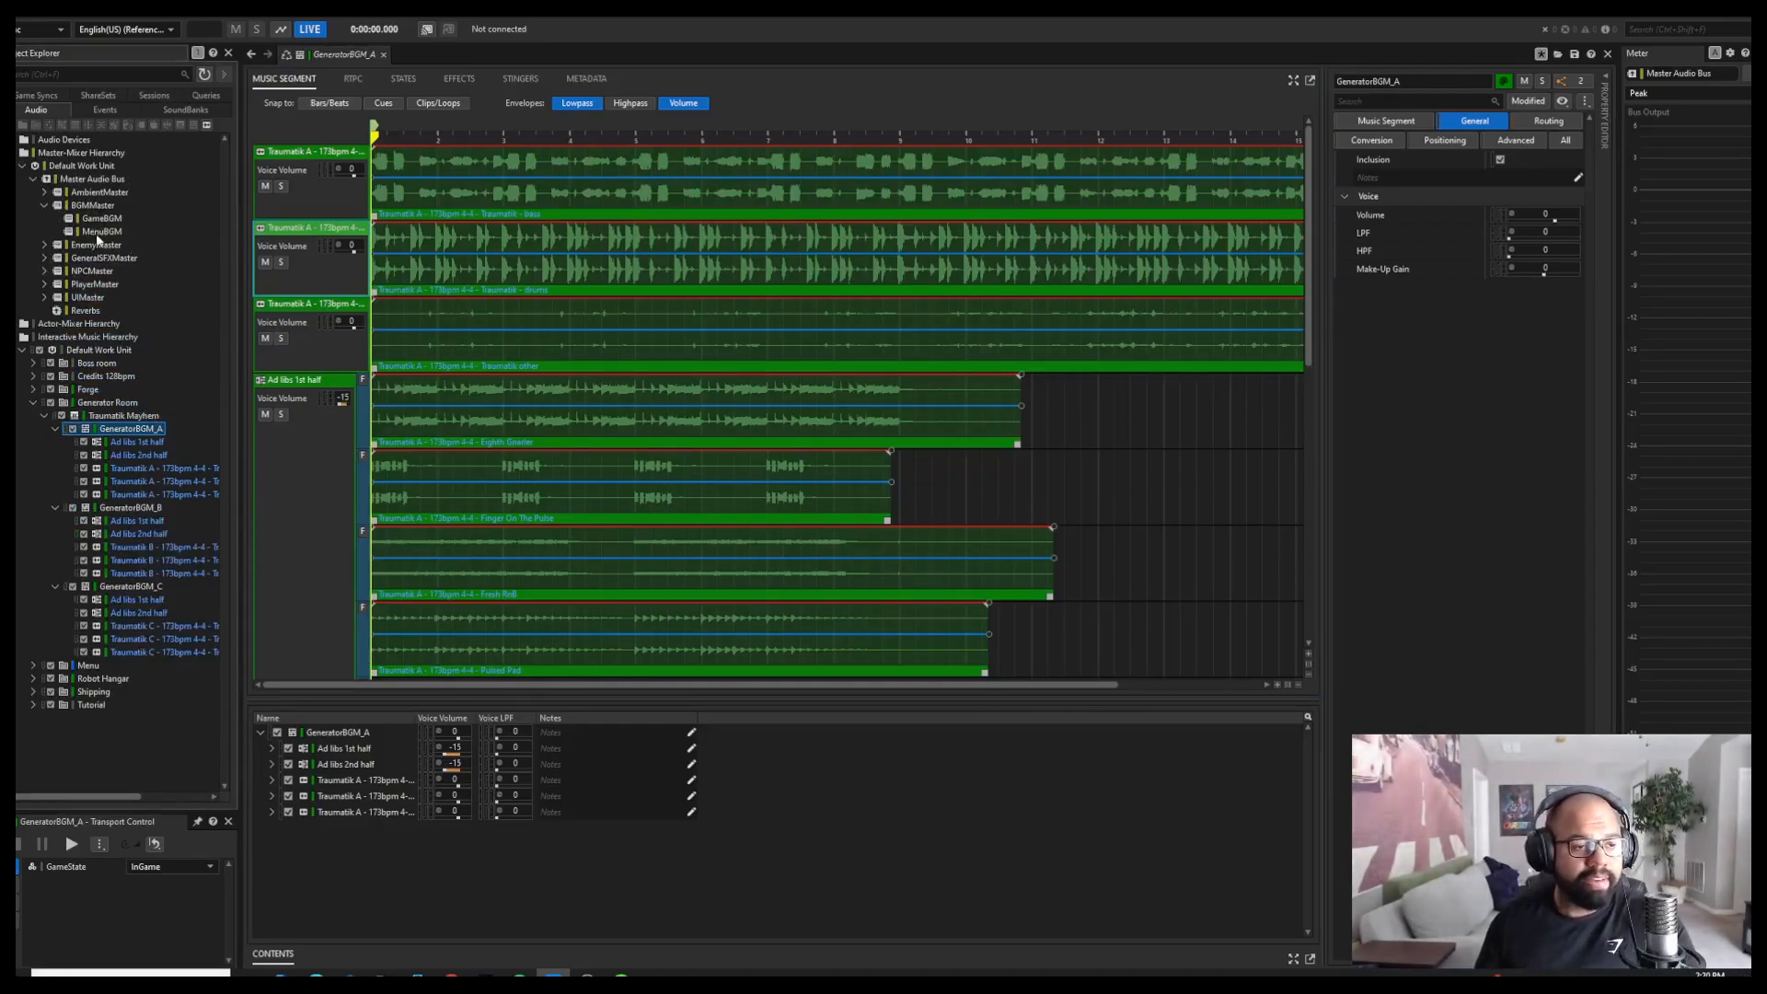
left_click(129, 416)
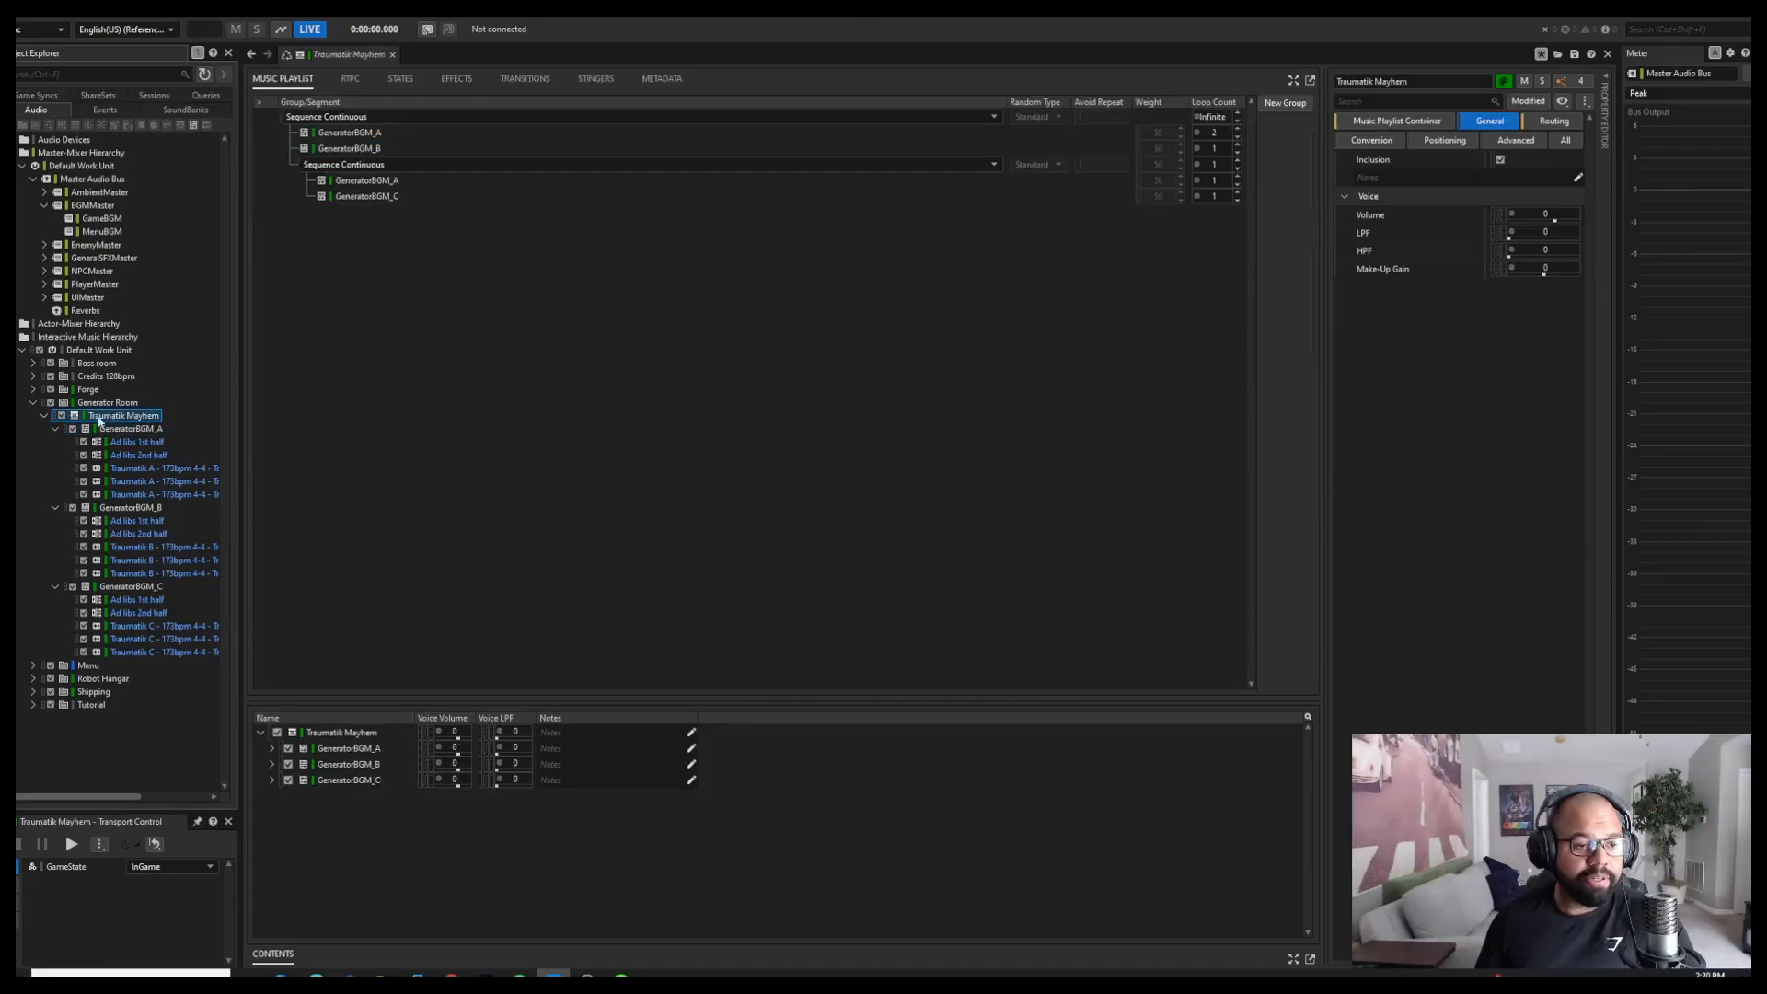
left_click(110, 206)
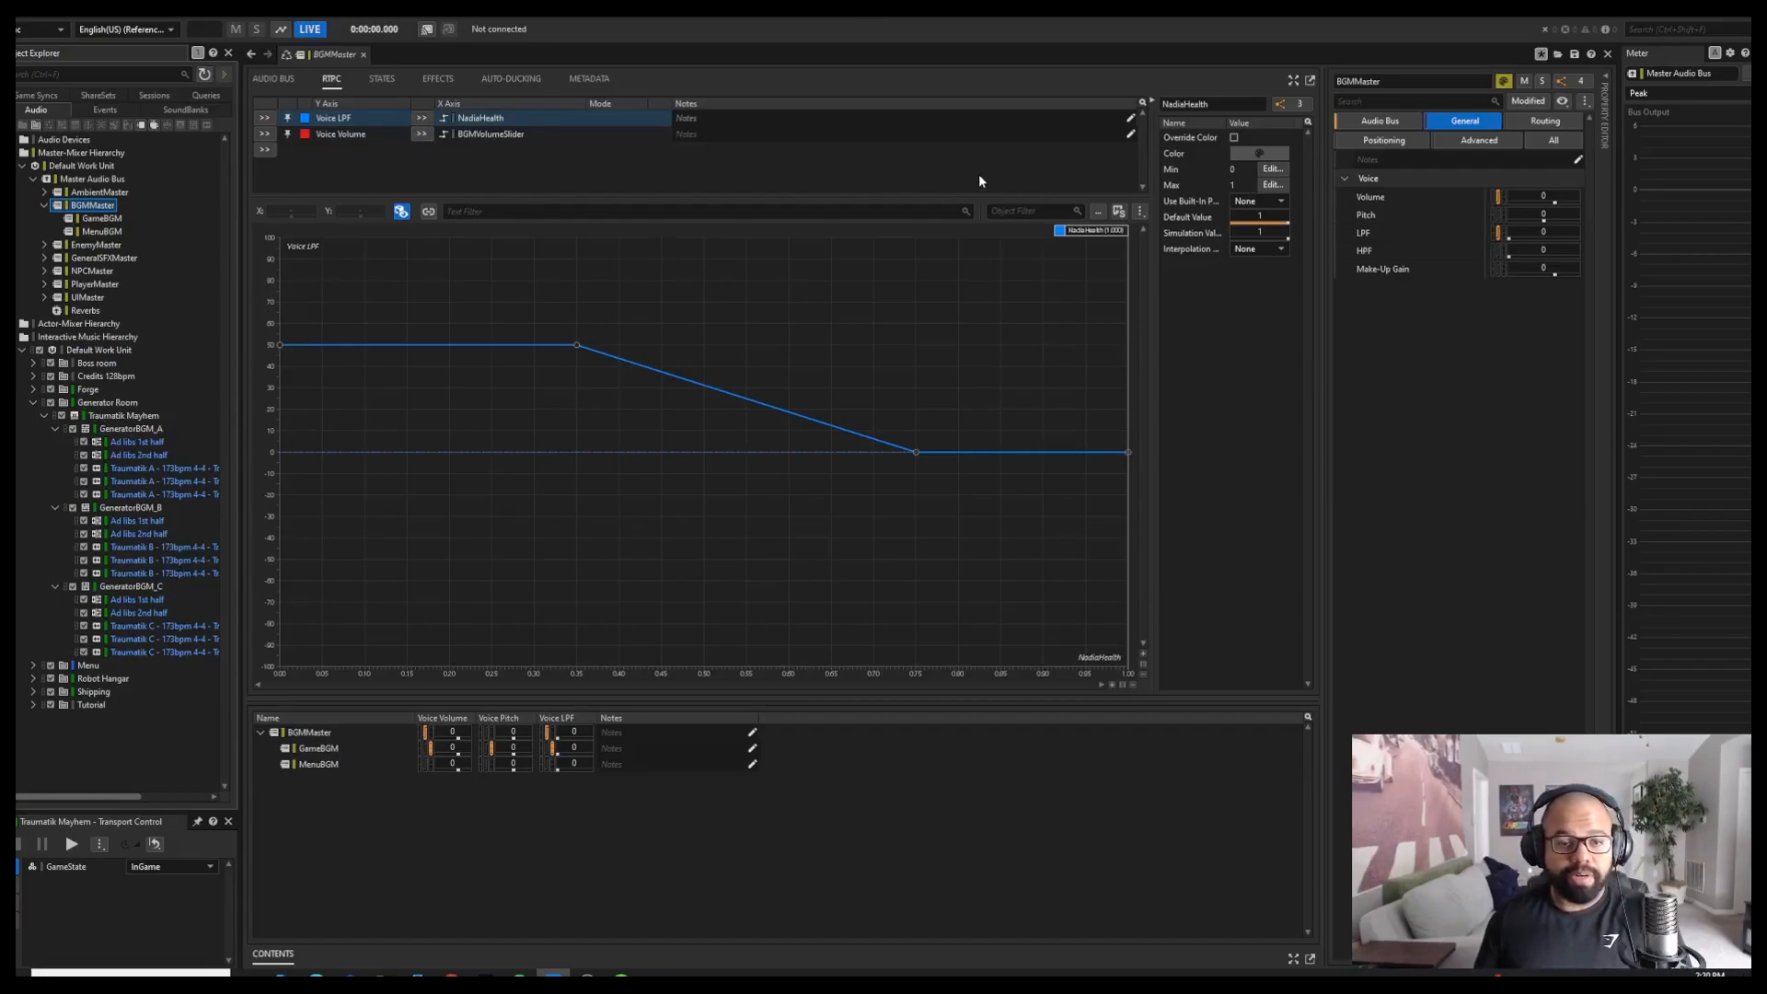
Play Traumatik Mayhem while sweeping NadiaHealth on the BGMMaster bus to about 0.15, to 0 and back to 1, and stop playback
left_click(103, 416)
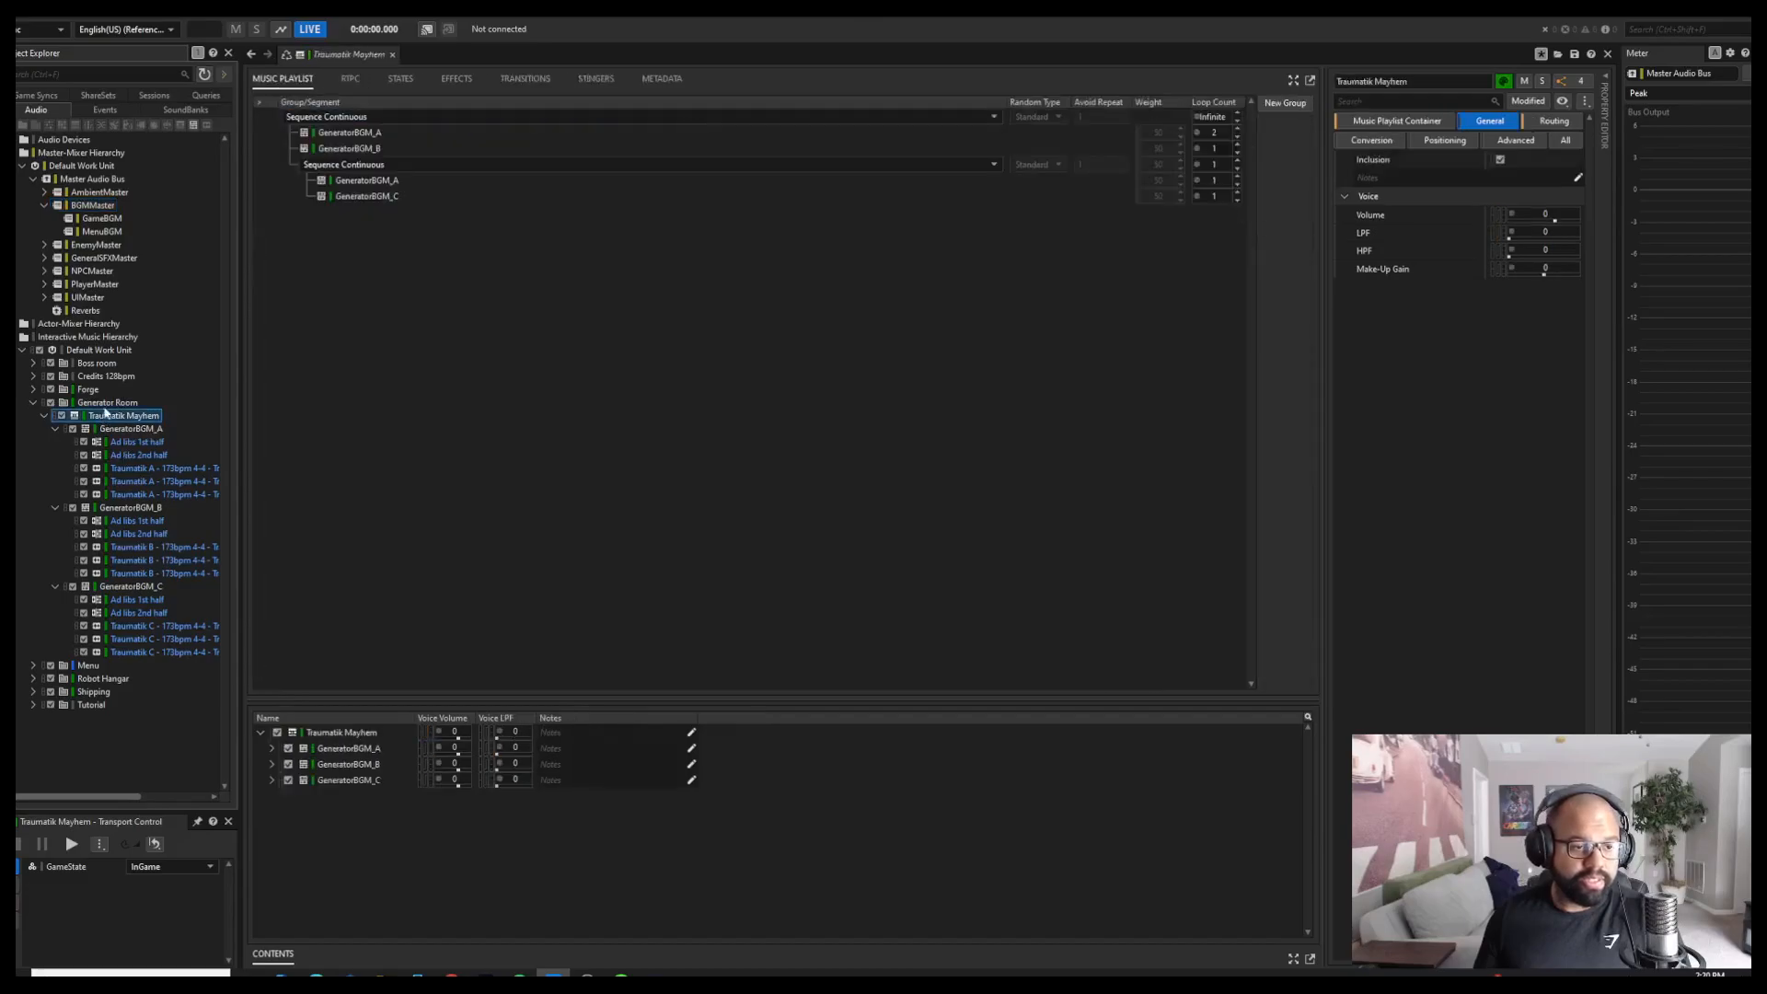
key("space")
left_click(95, 207)
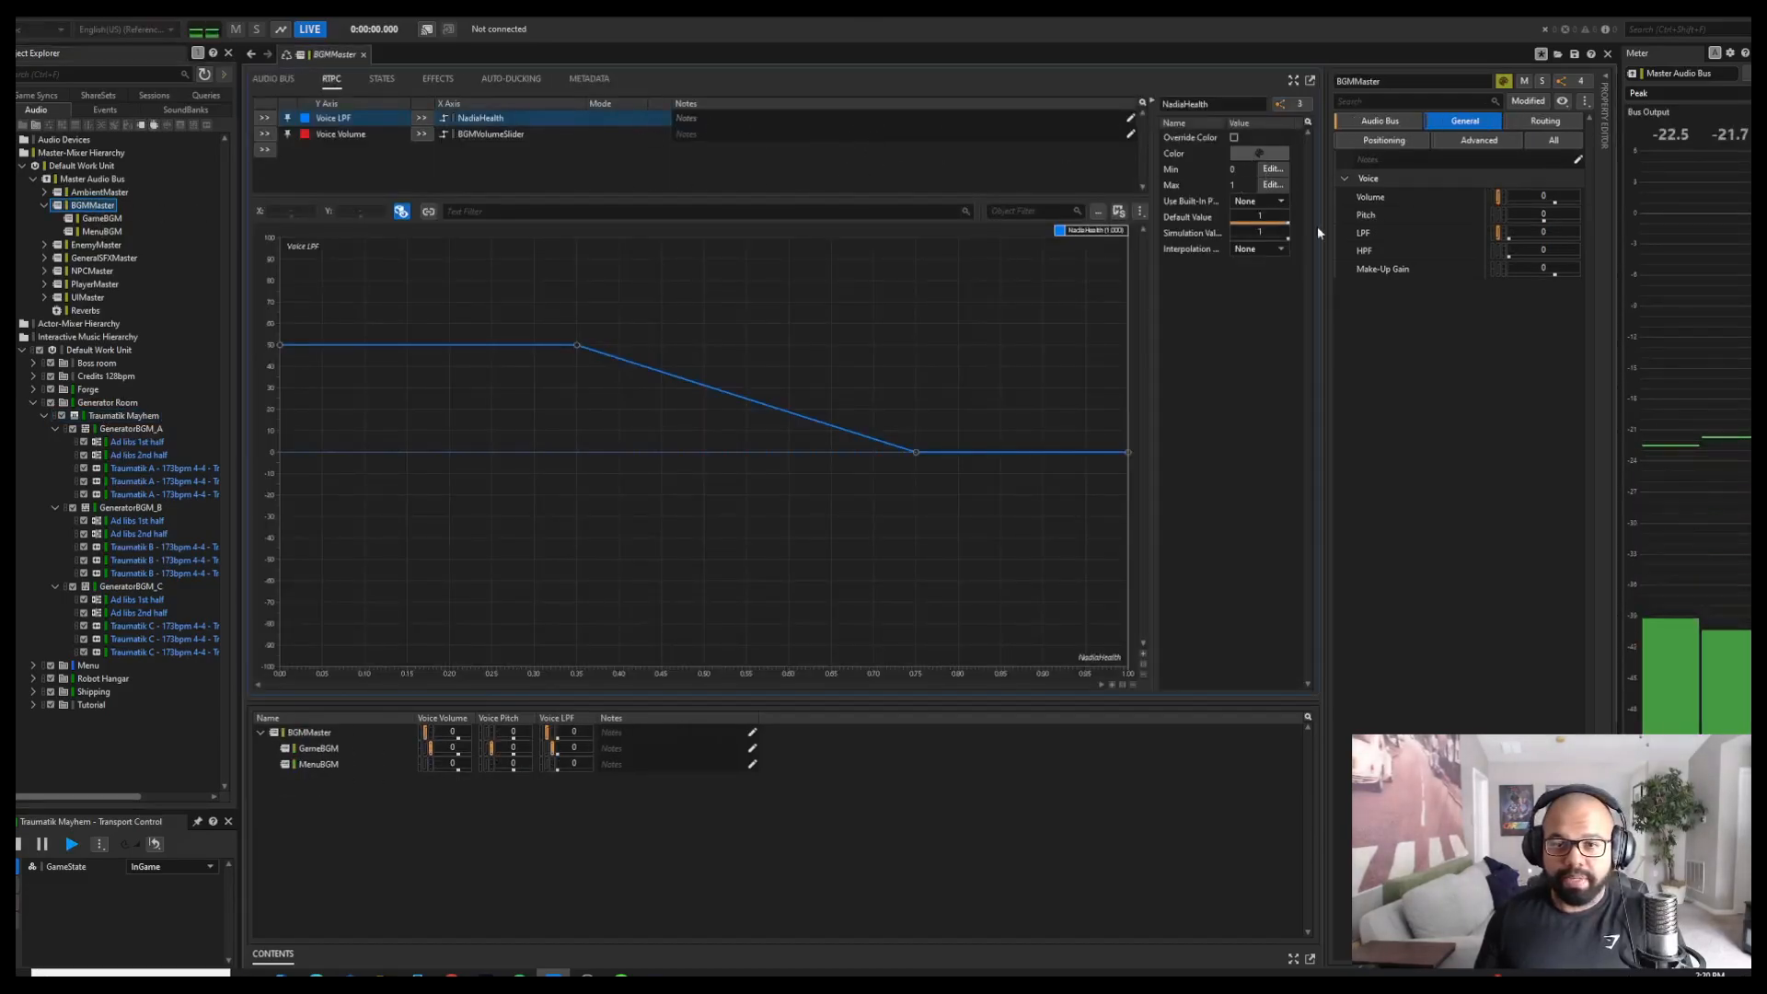
left_click_drag(1093, 244, 448, 230)
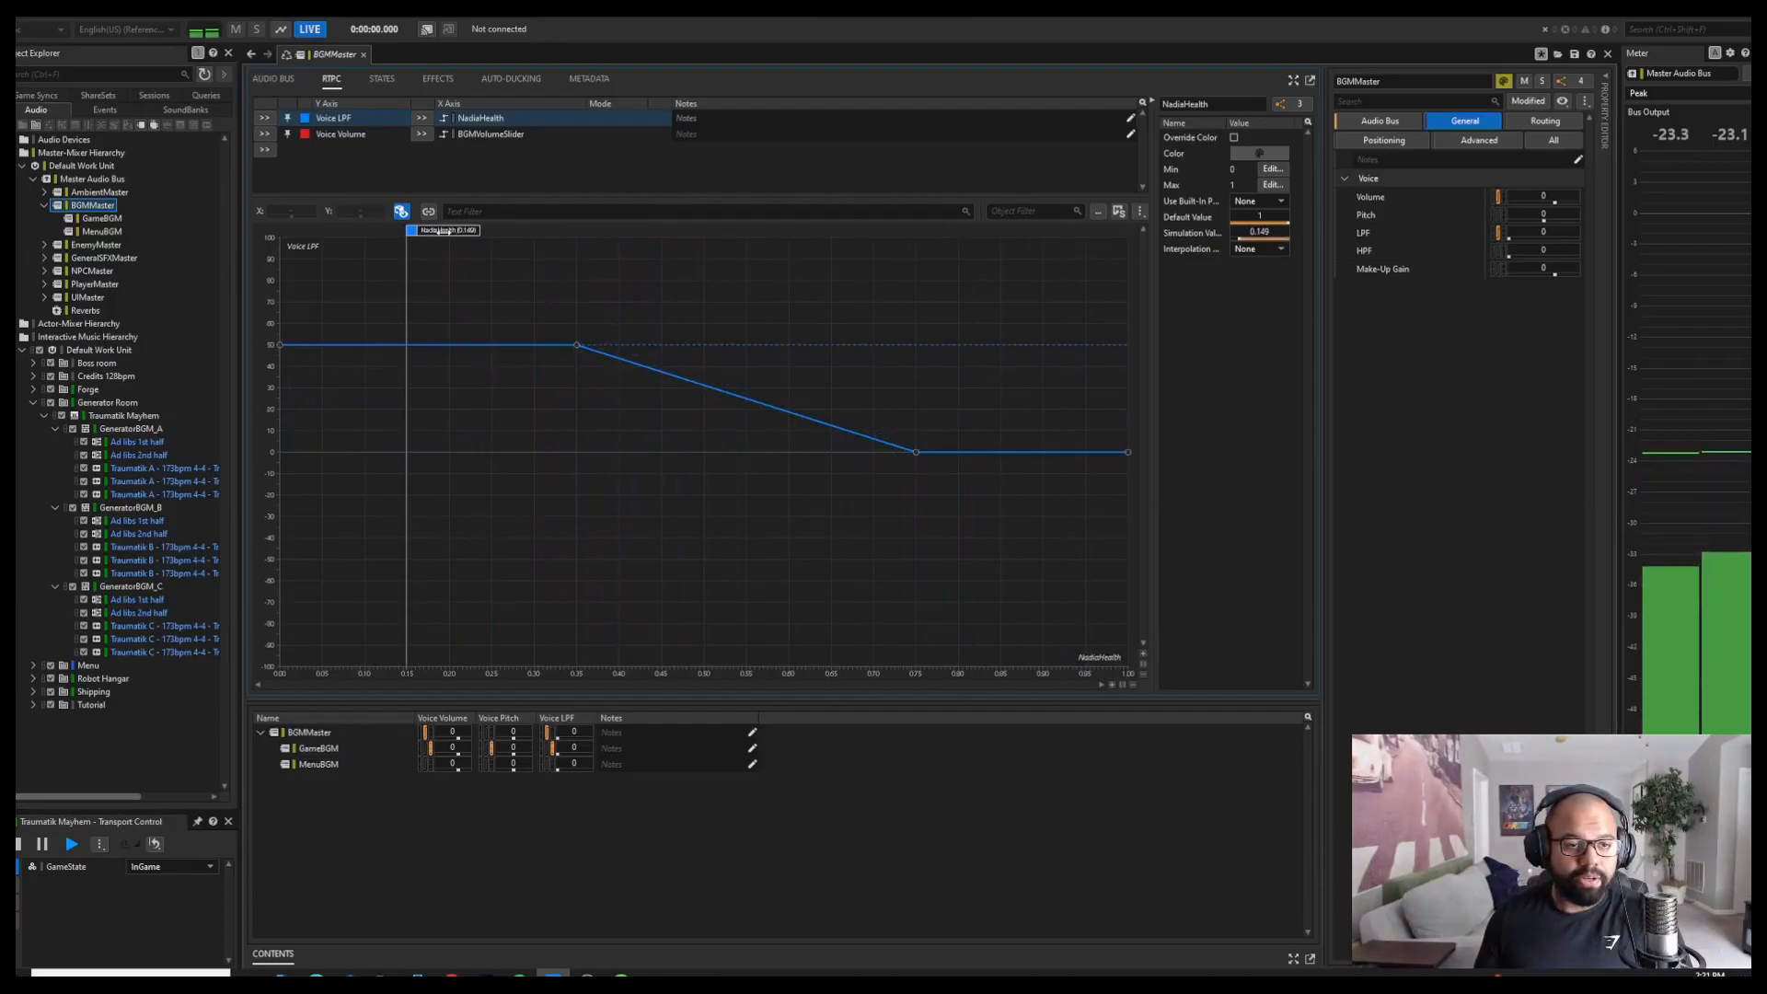
left_click_drag(443, 231, 280, 236)
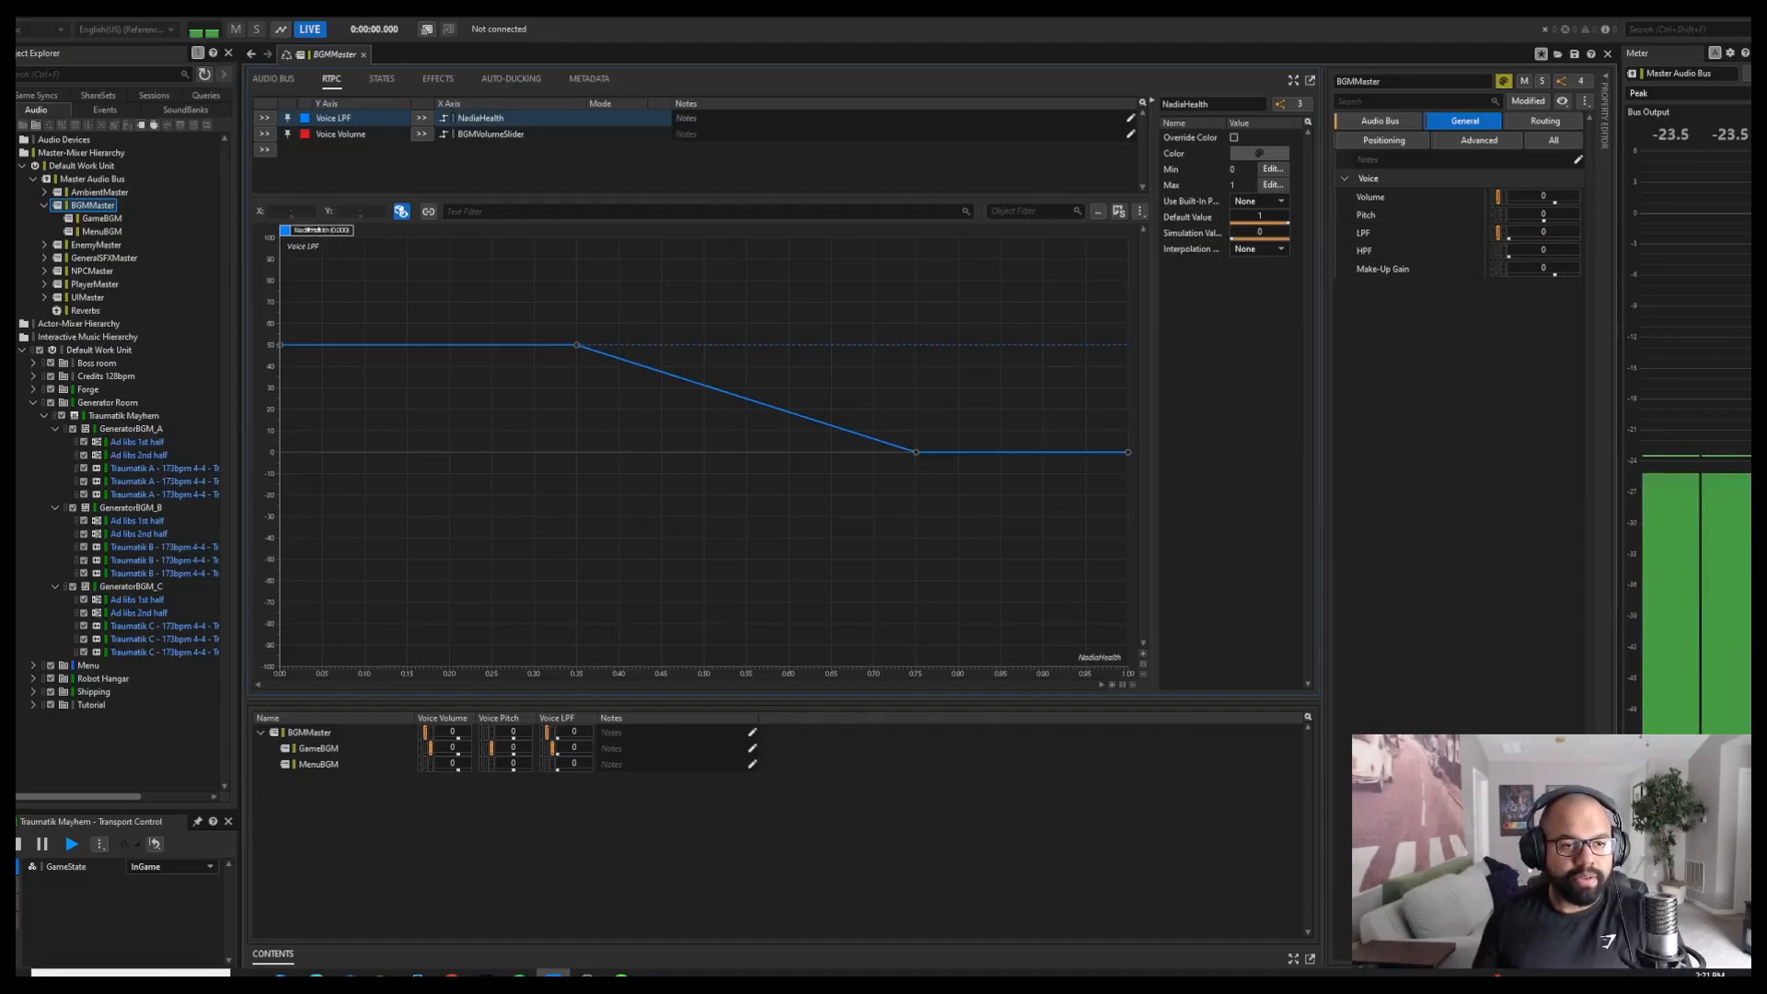
left_click_drag(351, 272, 1207, 305)
key("space")
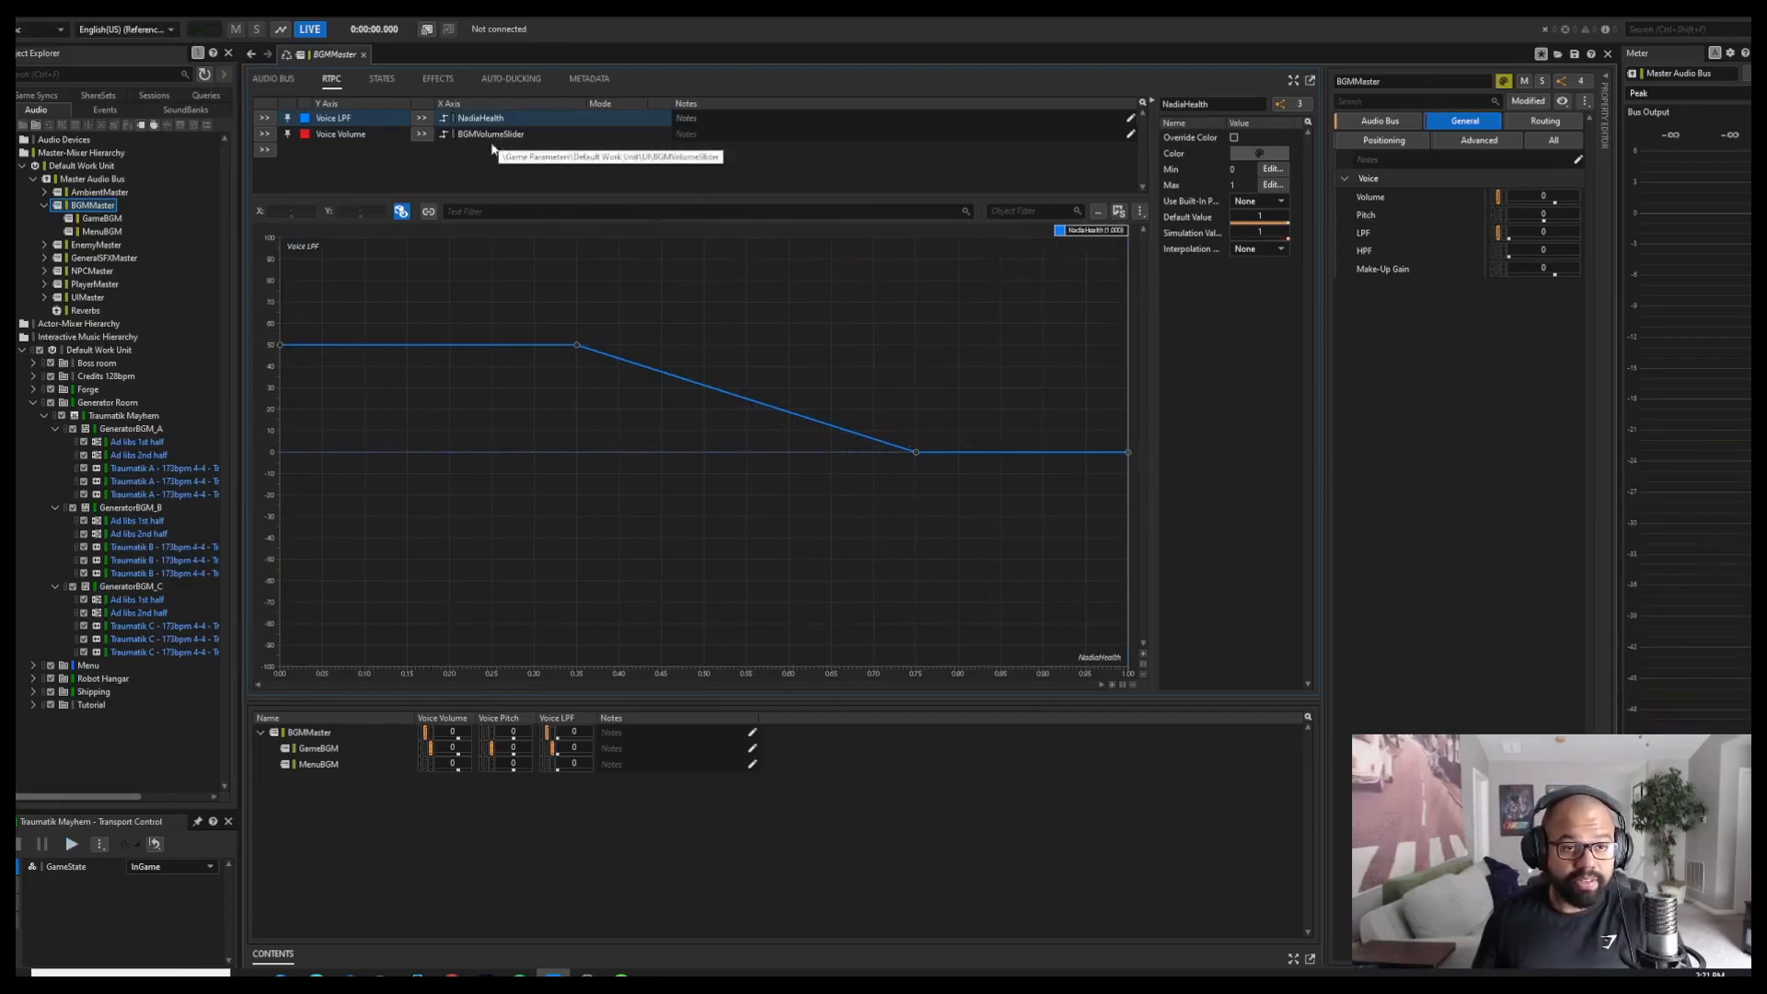
Play the Play_GeneratorRoomBGM event in the BGM Rundown Soundcaster session and switch GameState to InShop
left_click(373, 166)
key("F8")
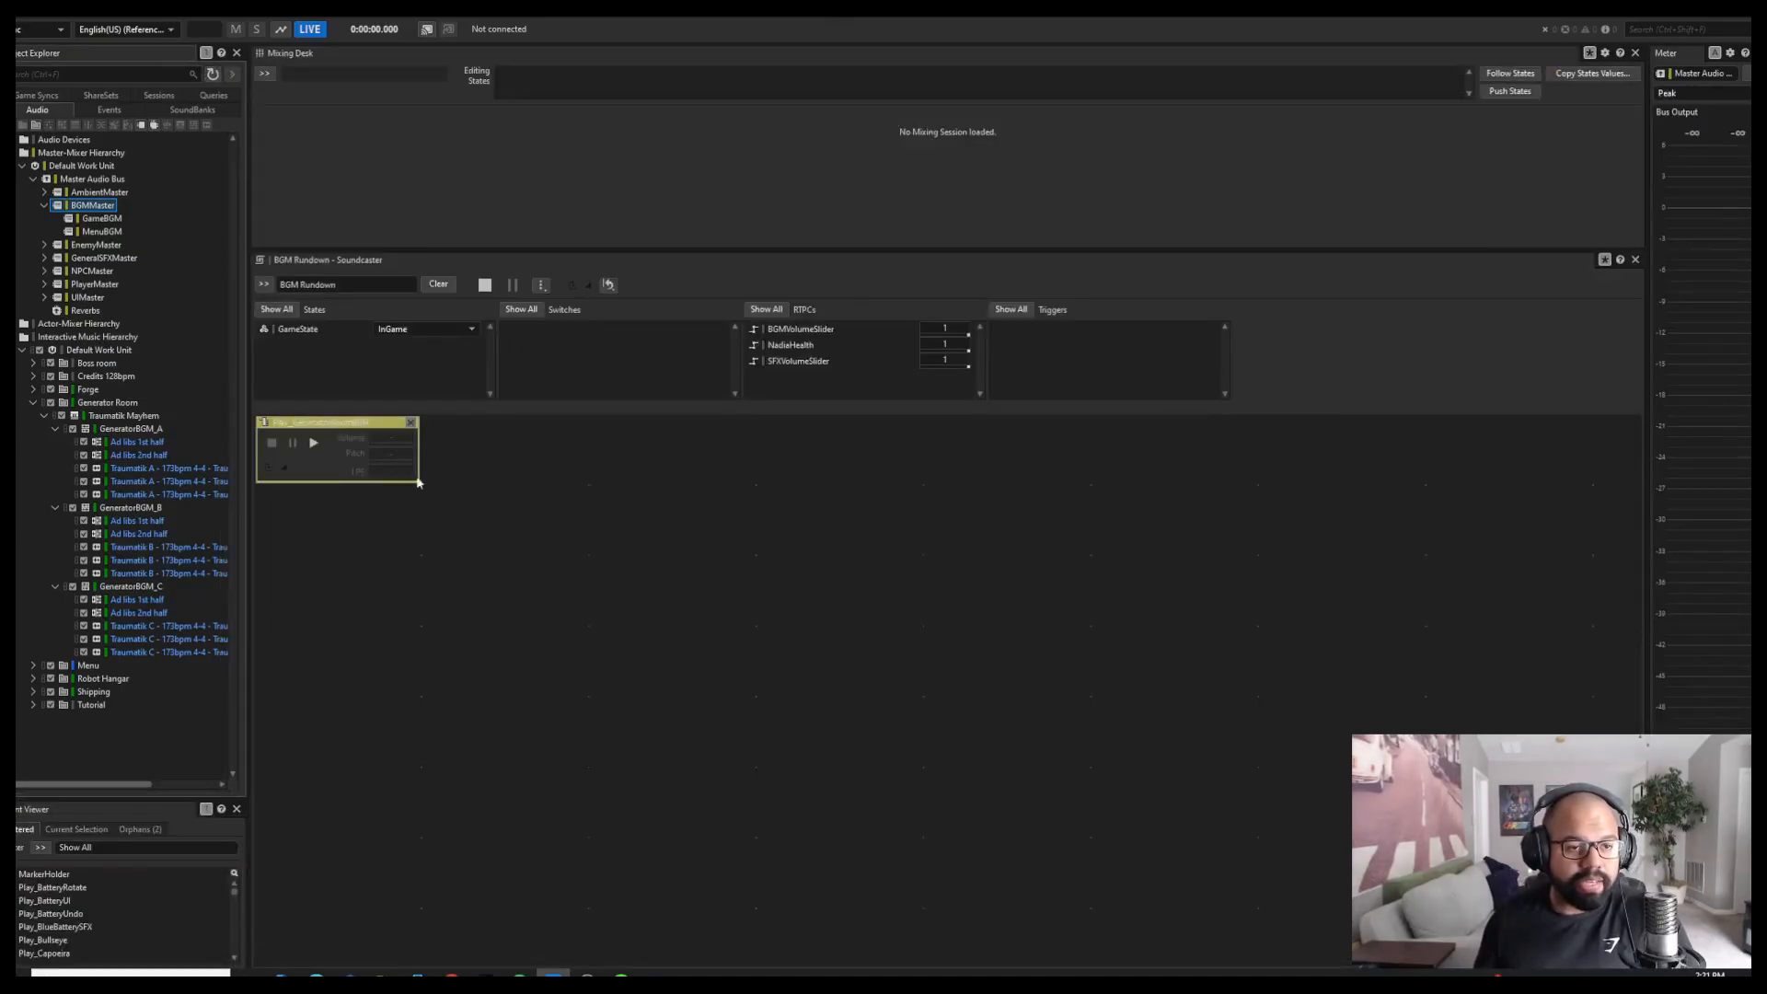
left_click(312, 445)
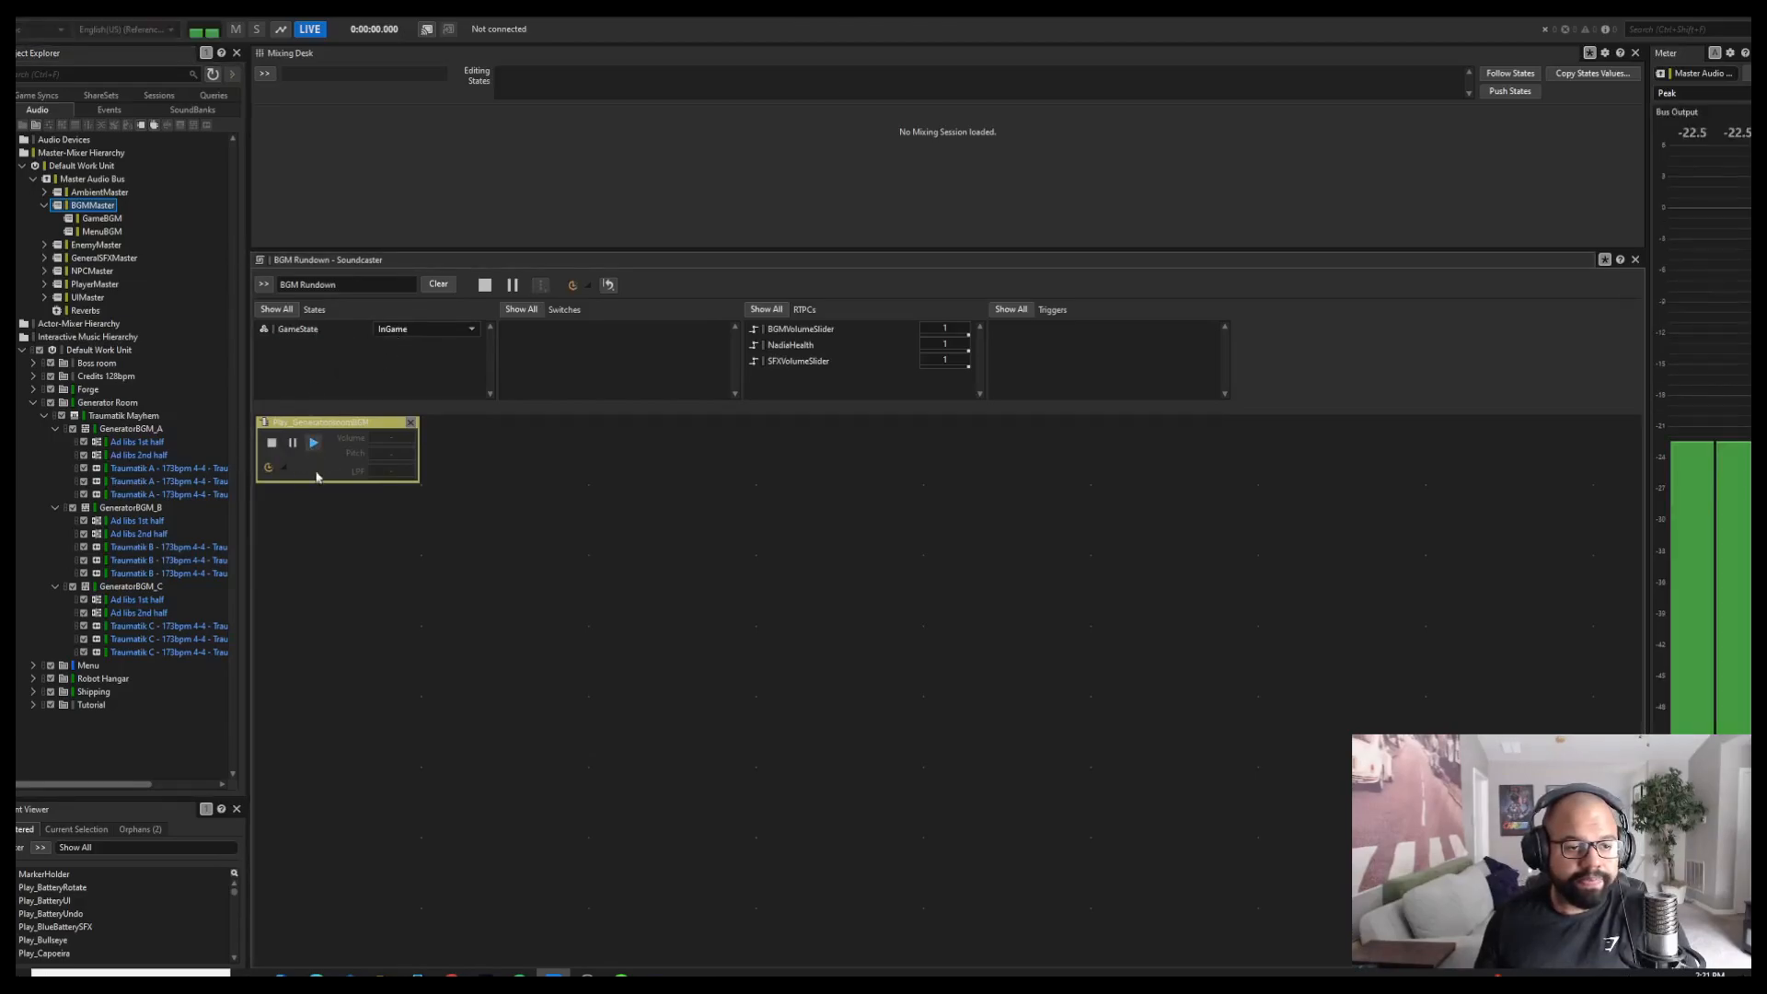
left_click(429, 329)
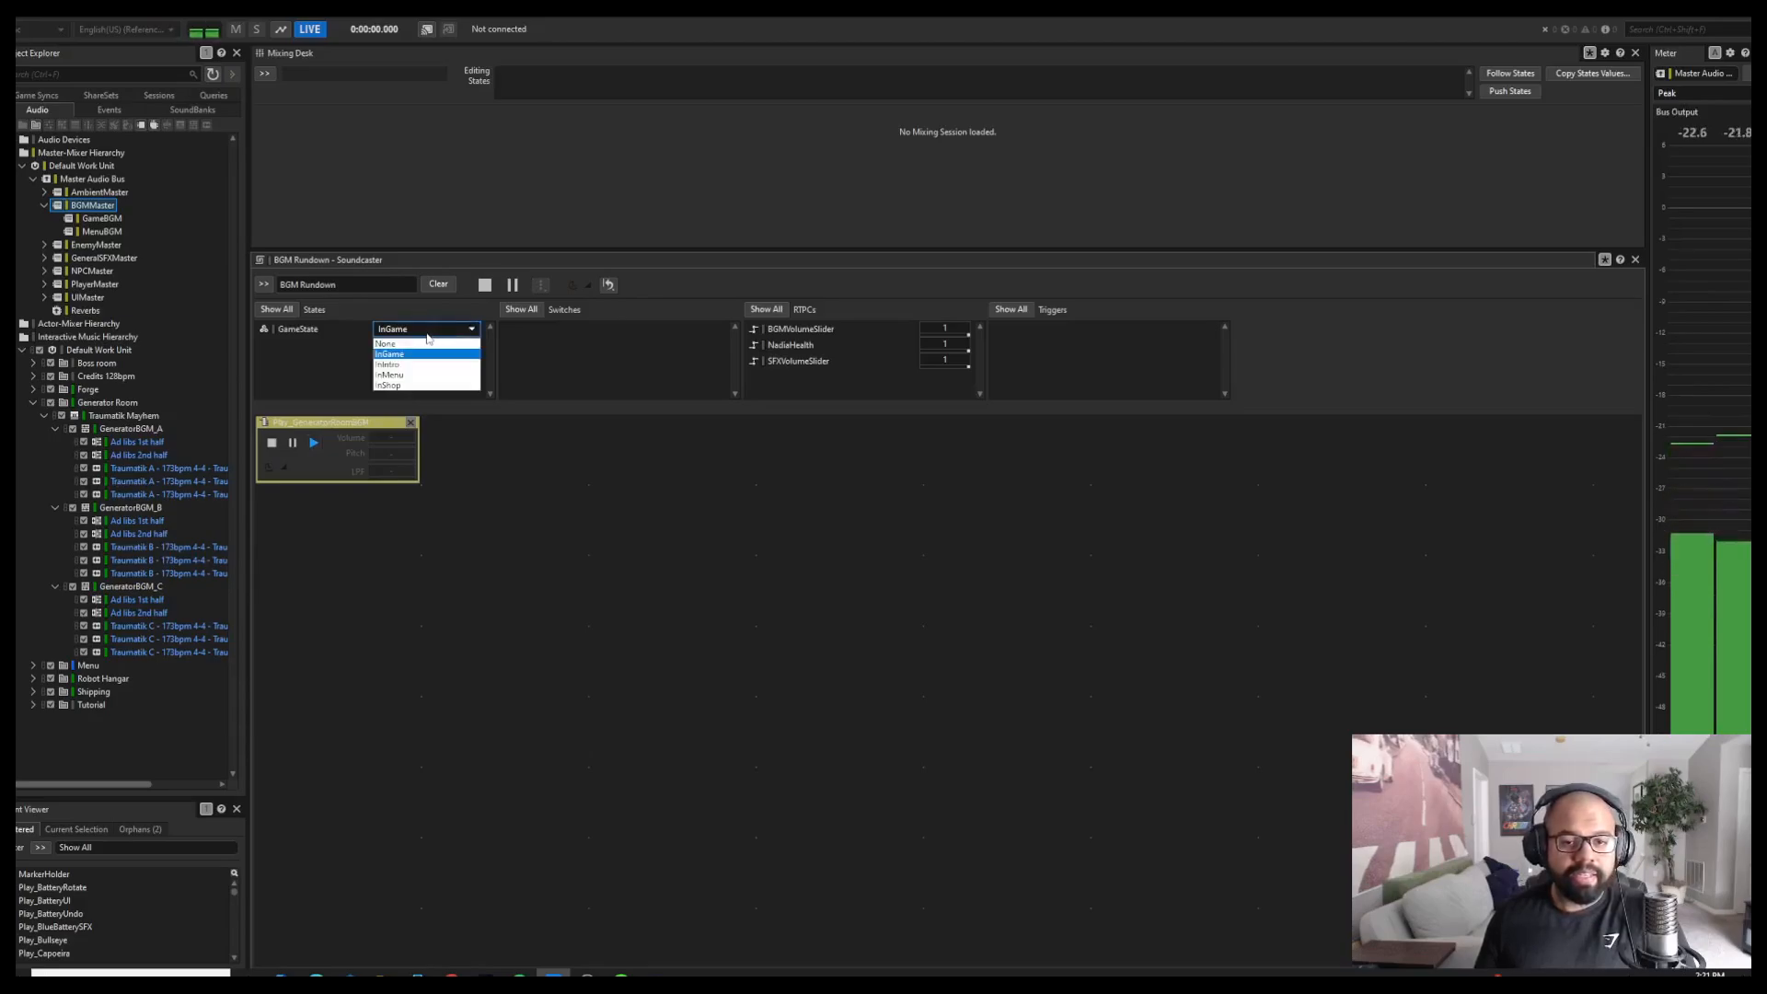
left_click(392, 386)
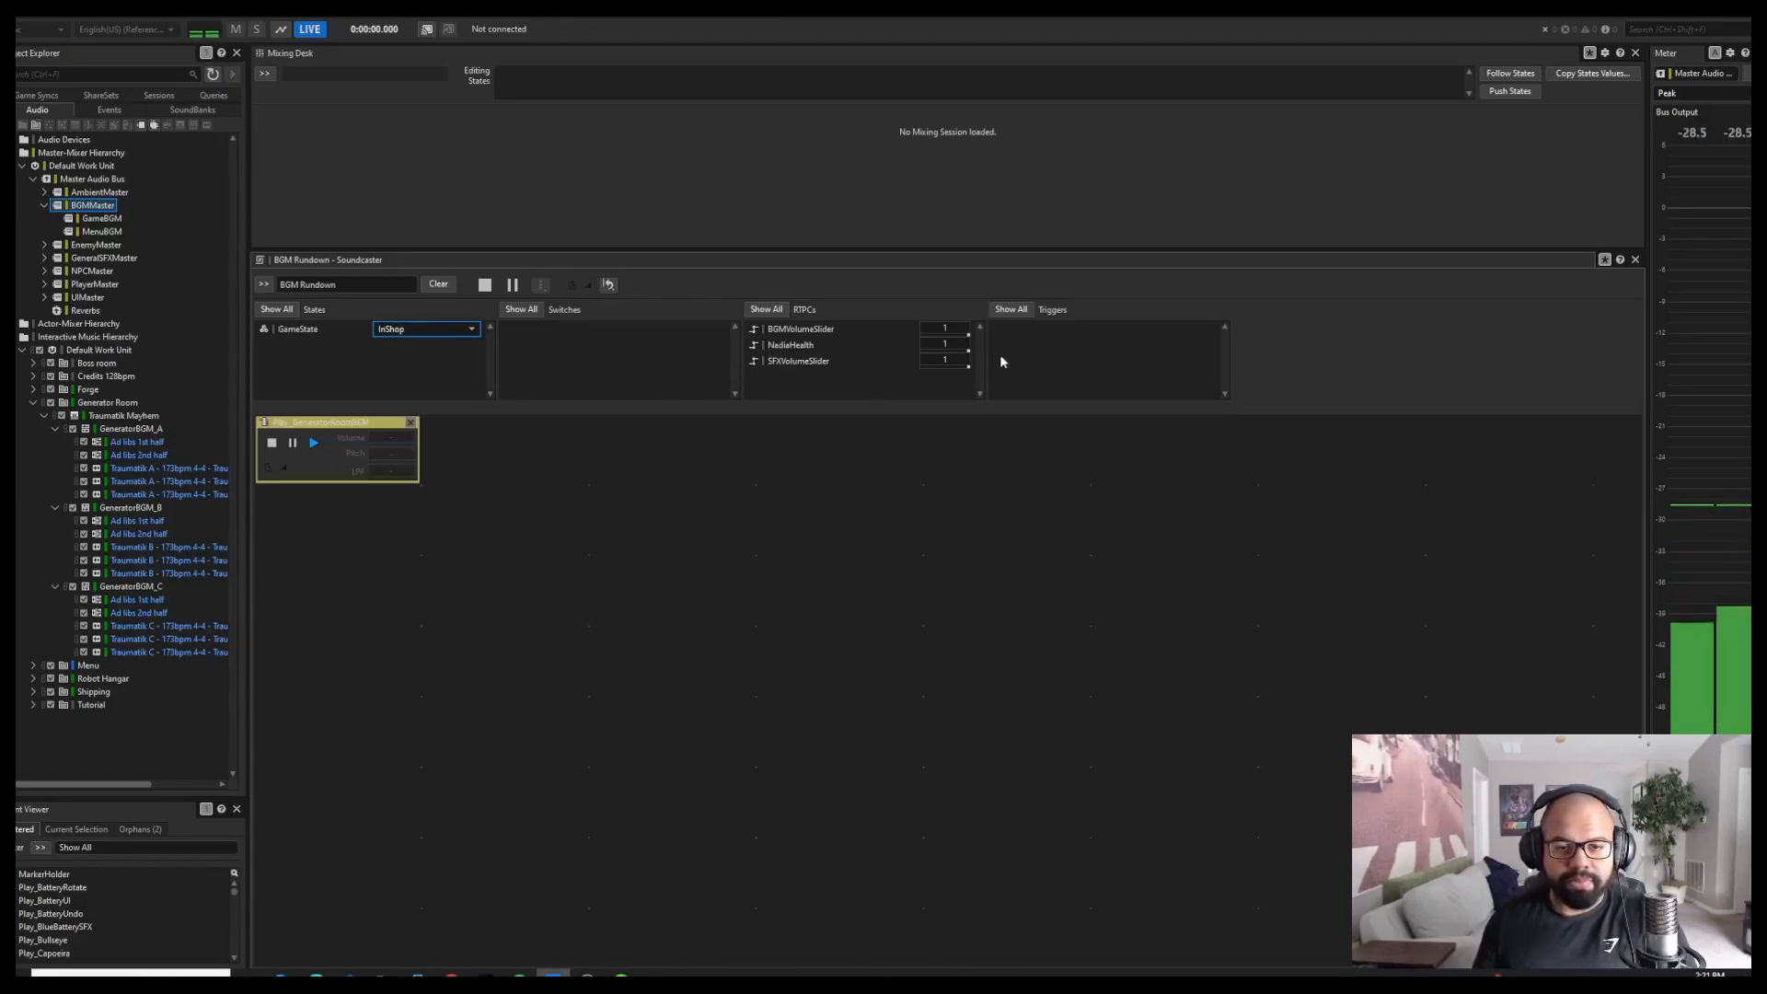
Return GameState to InGame in the BGM Rundown session and stop the playing event
left_click(432, 333)
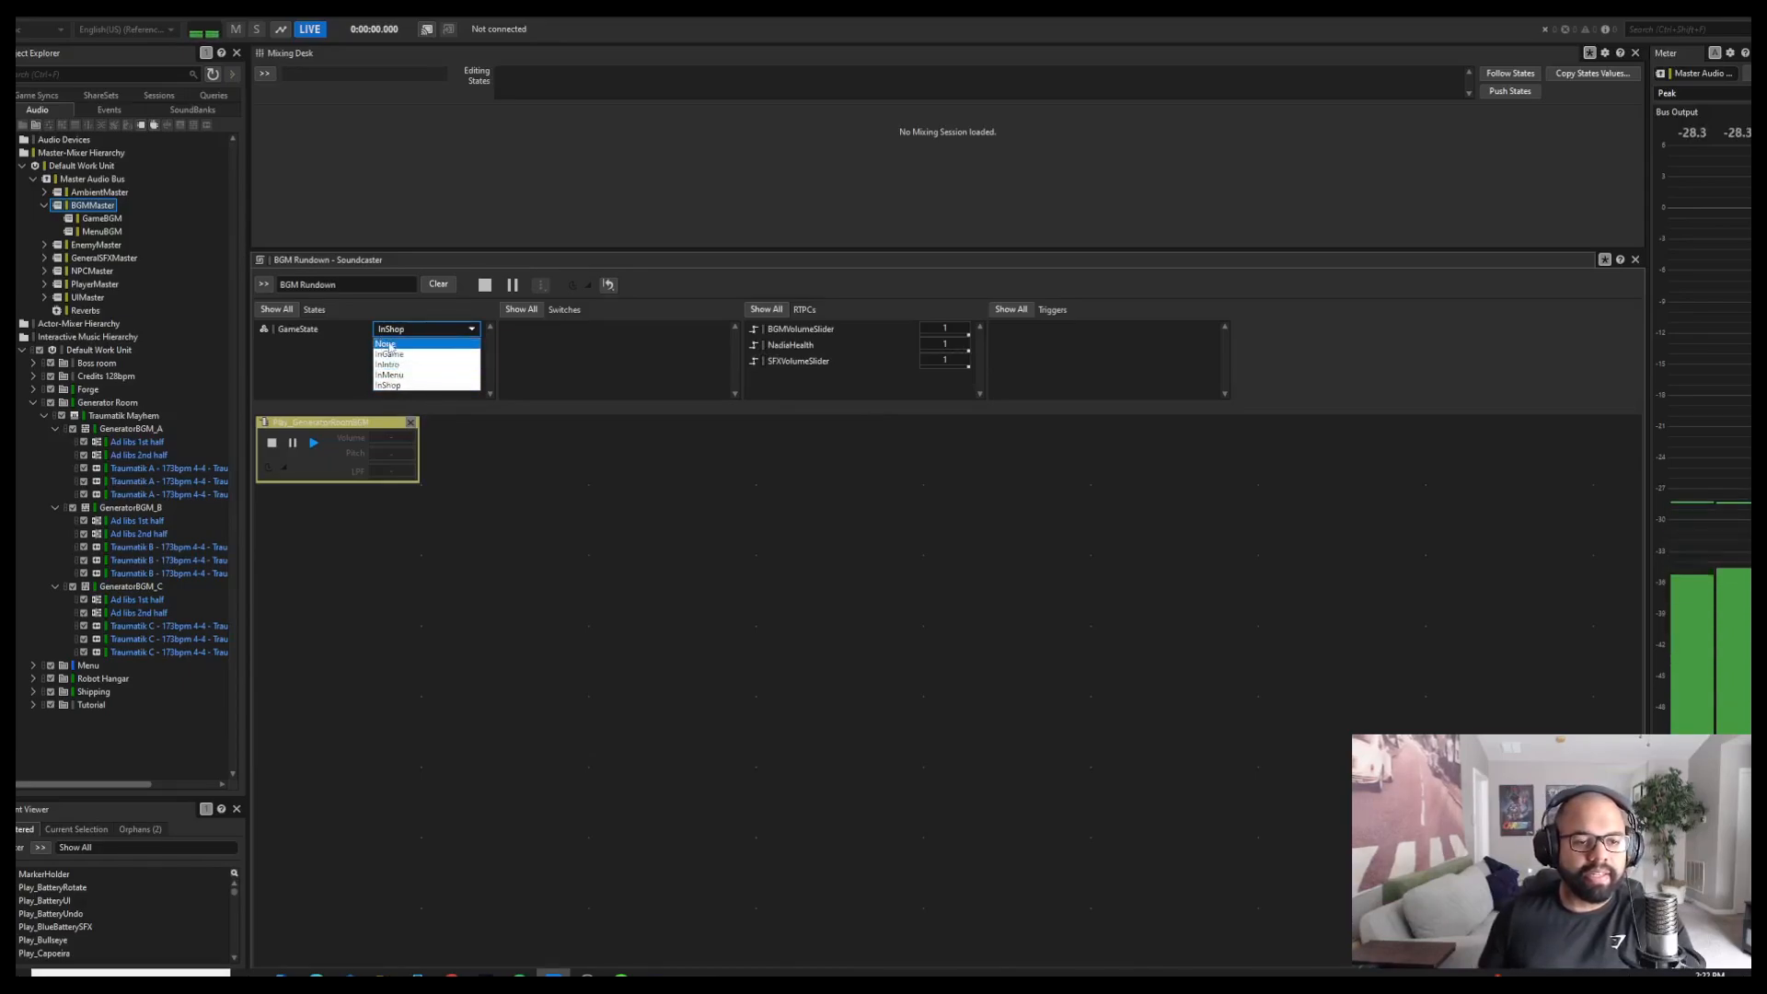
left_click(390, 355)
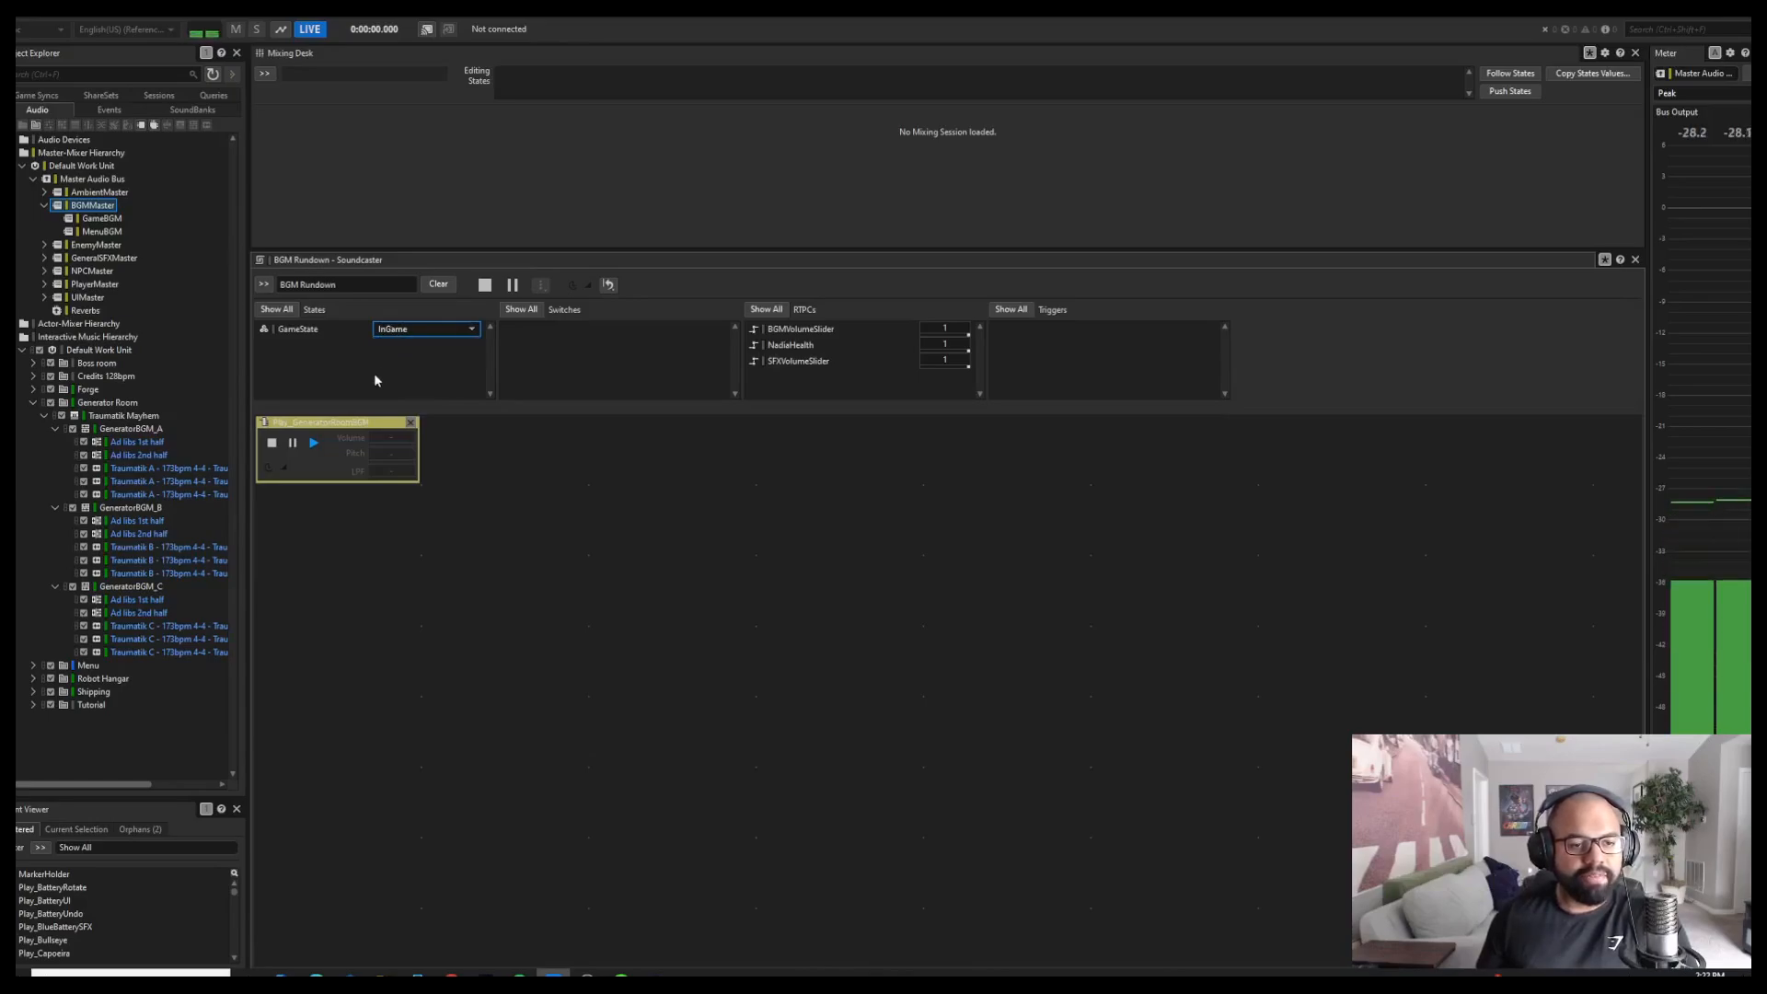
left_click(272, 443)
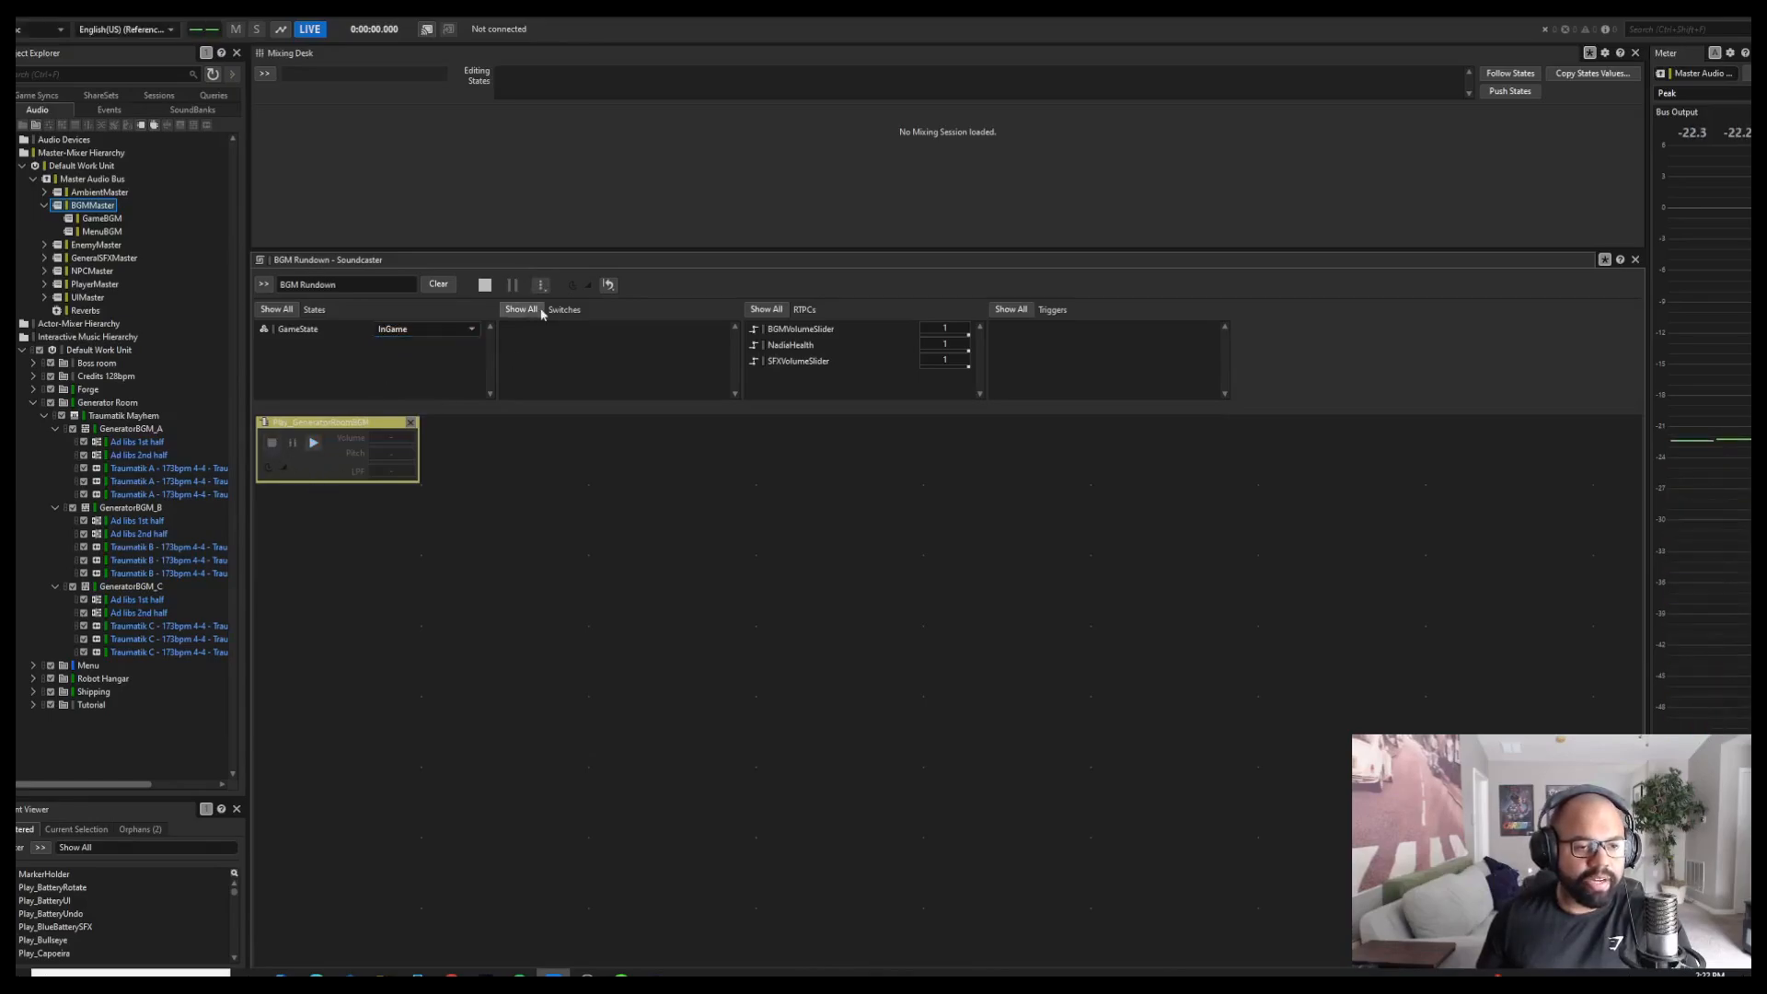
Open the Play_GeneratorRoomBGM event in the Designer layout and examine its play actions for Traumatik Mayhem and 173track
left_click(106, 417)
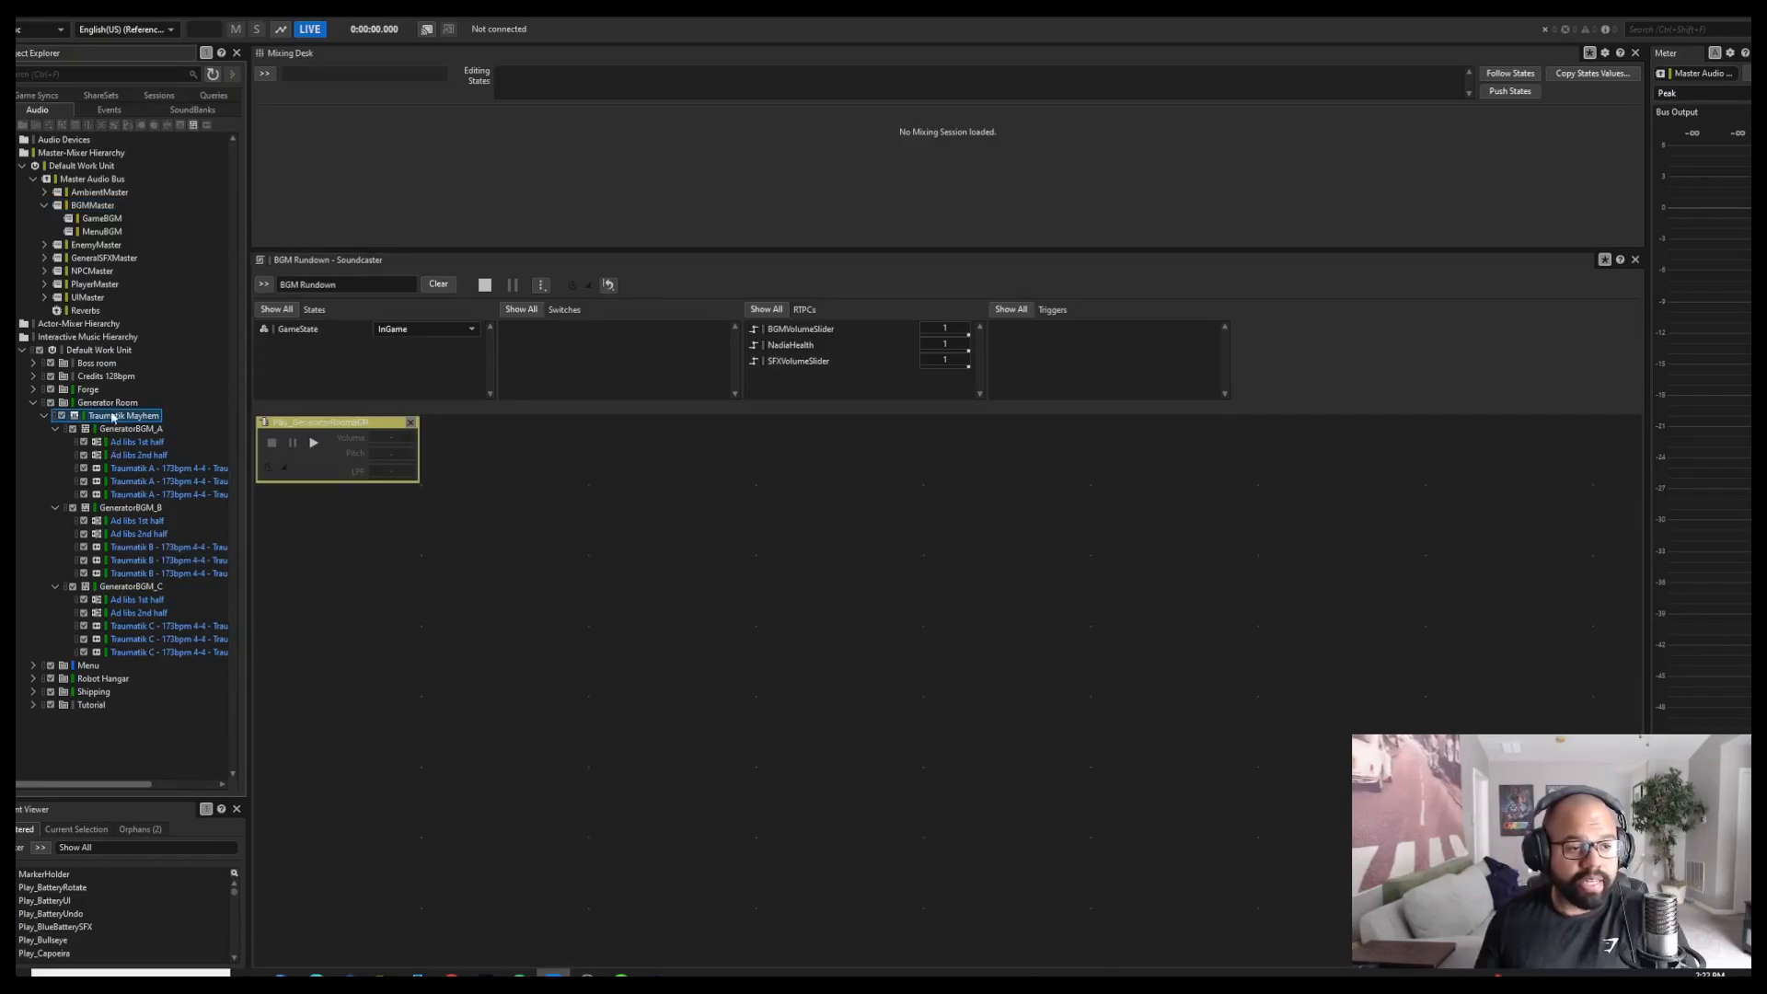
left_click(101, 114)
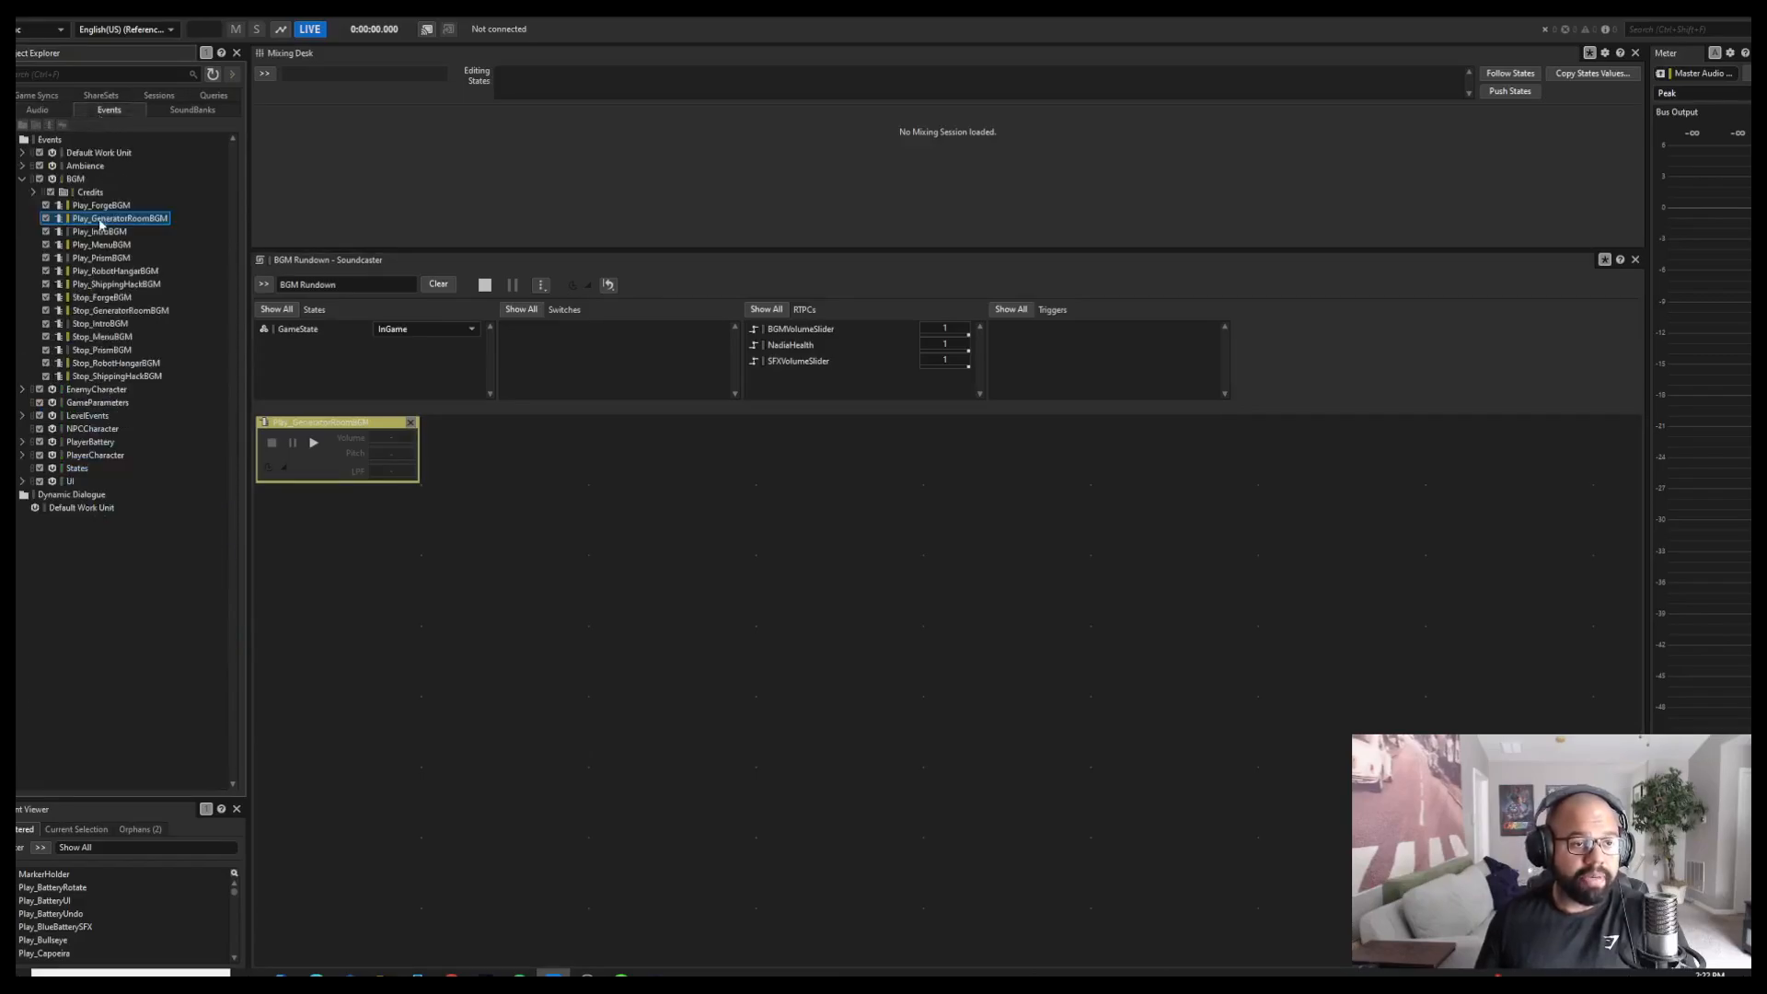
key("F5")
left_click(101, 221)
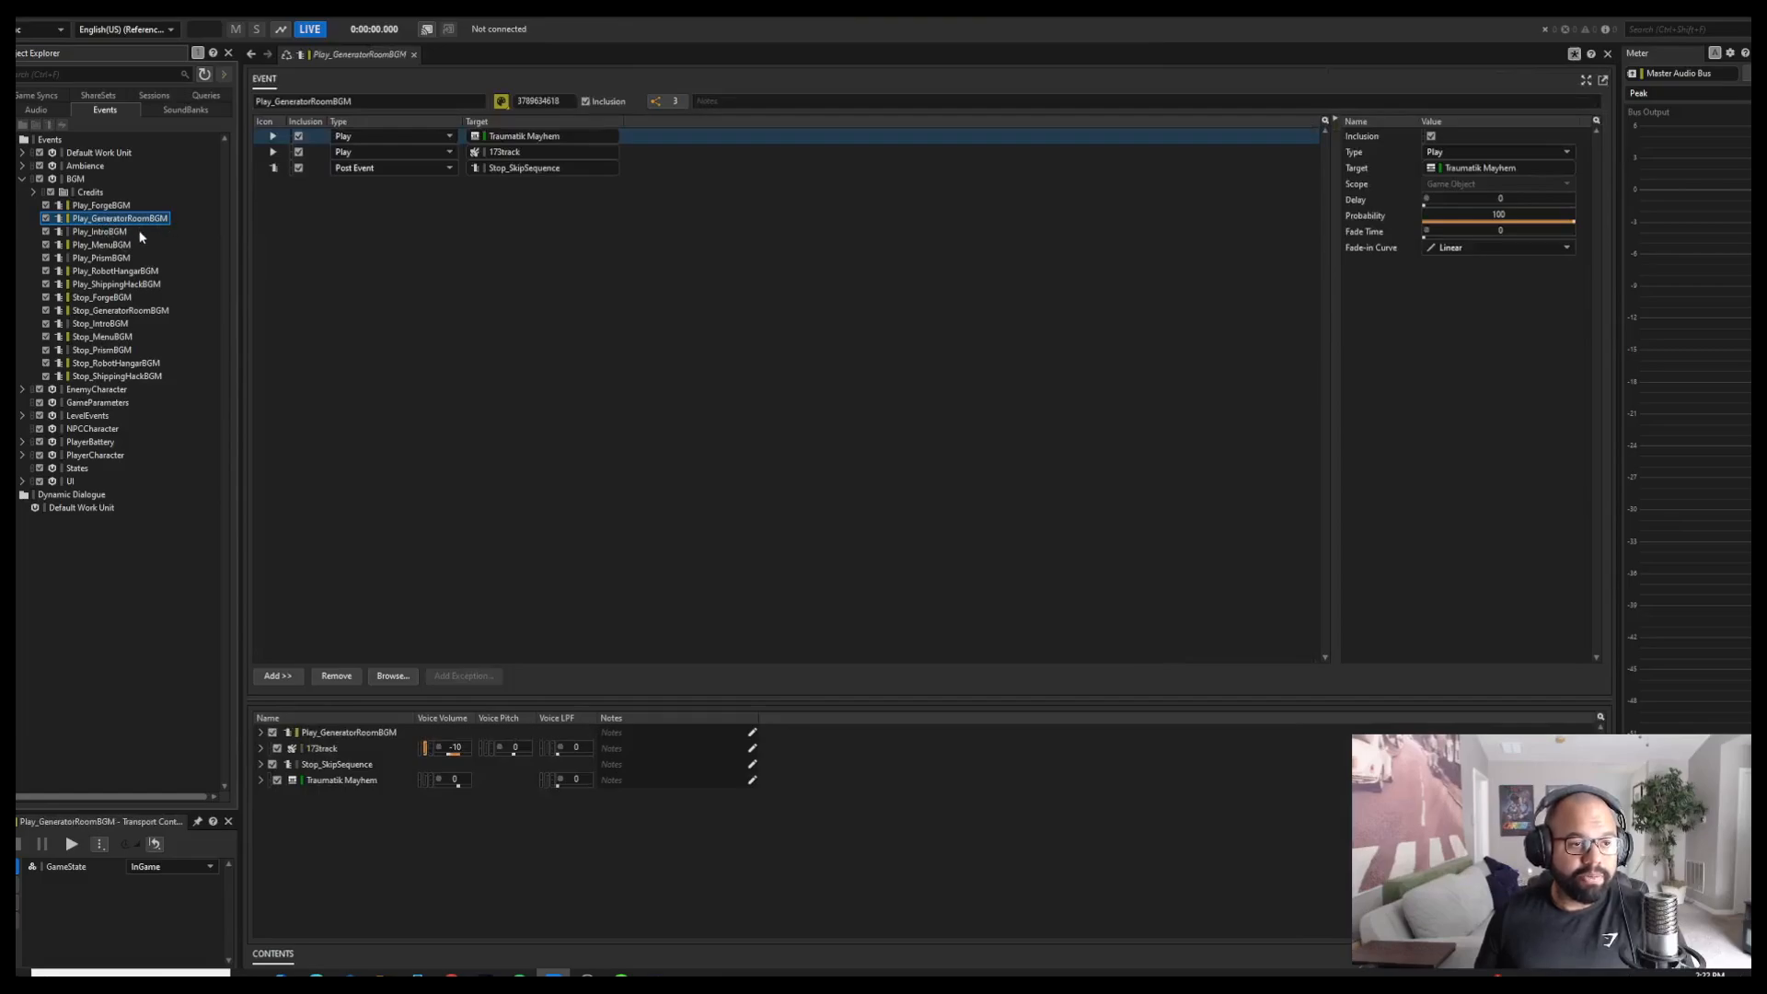
left_click(646, 151)
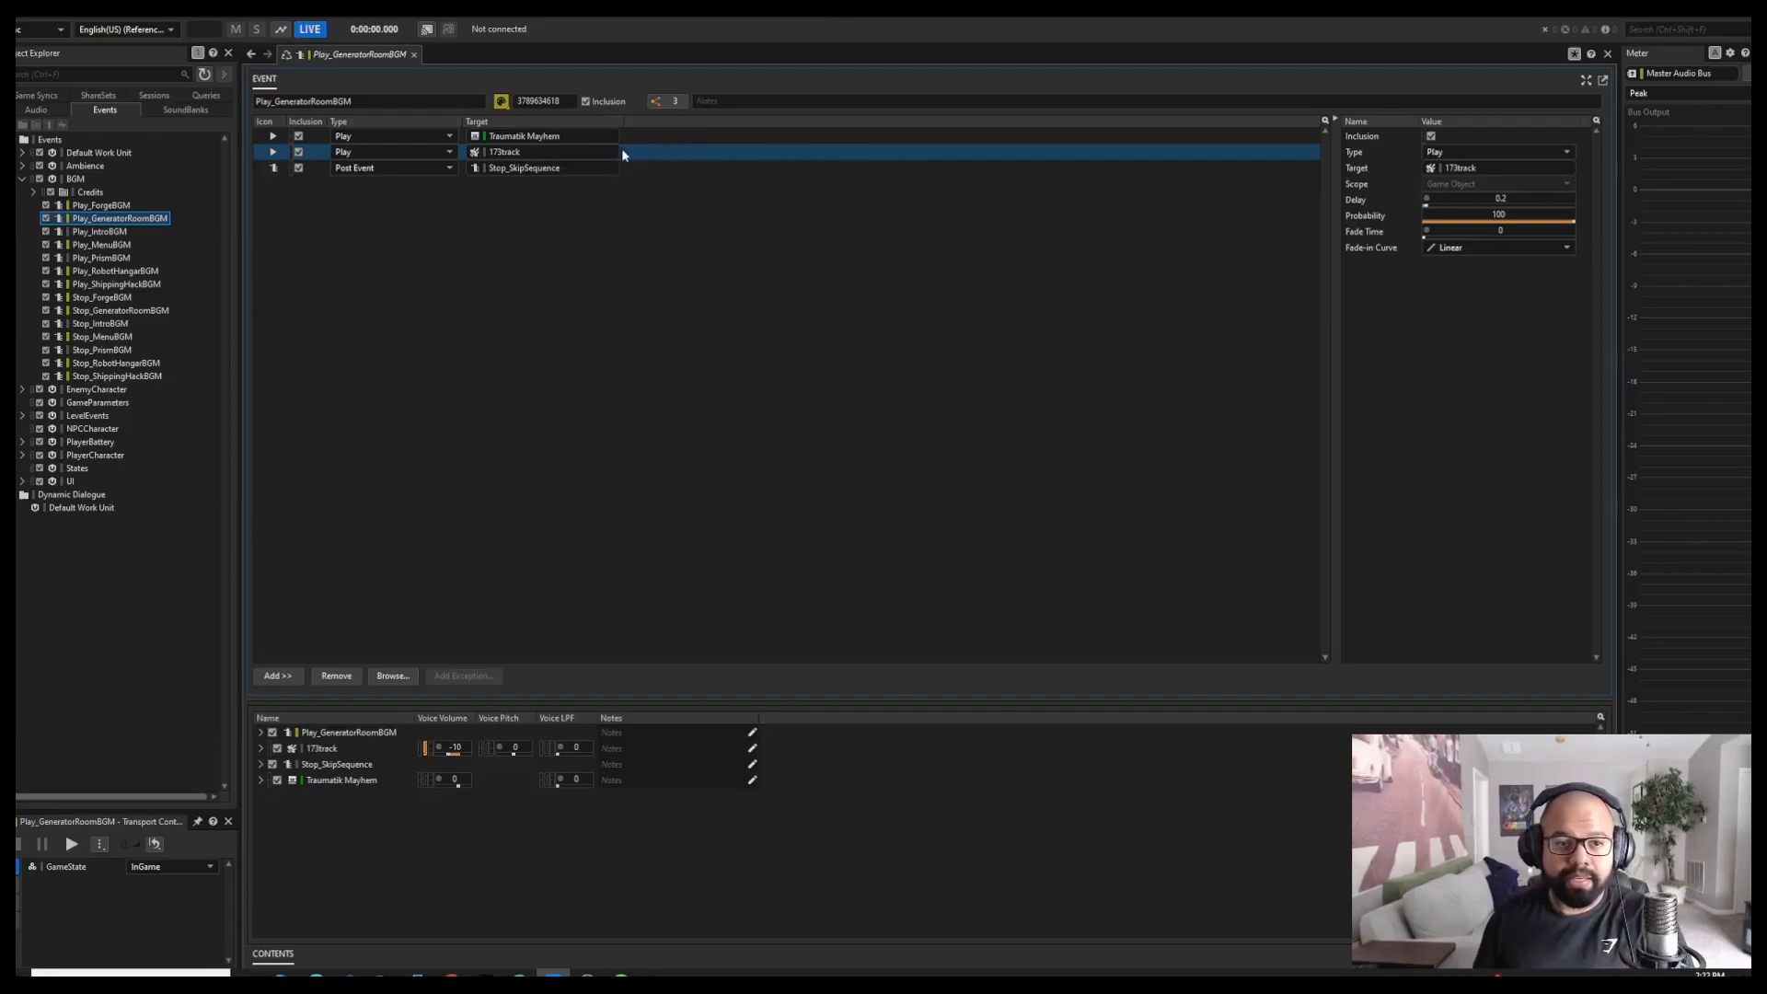
left_click(650, 137)
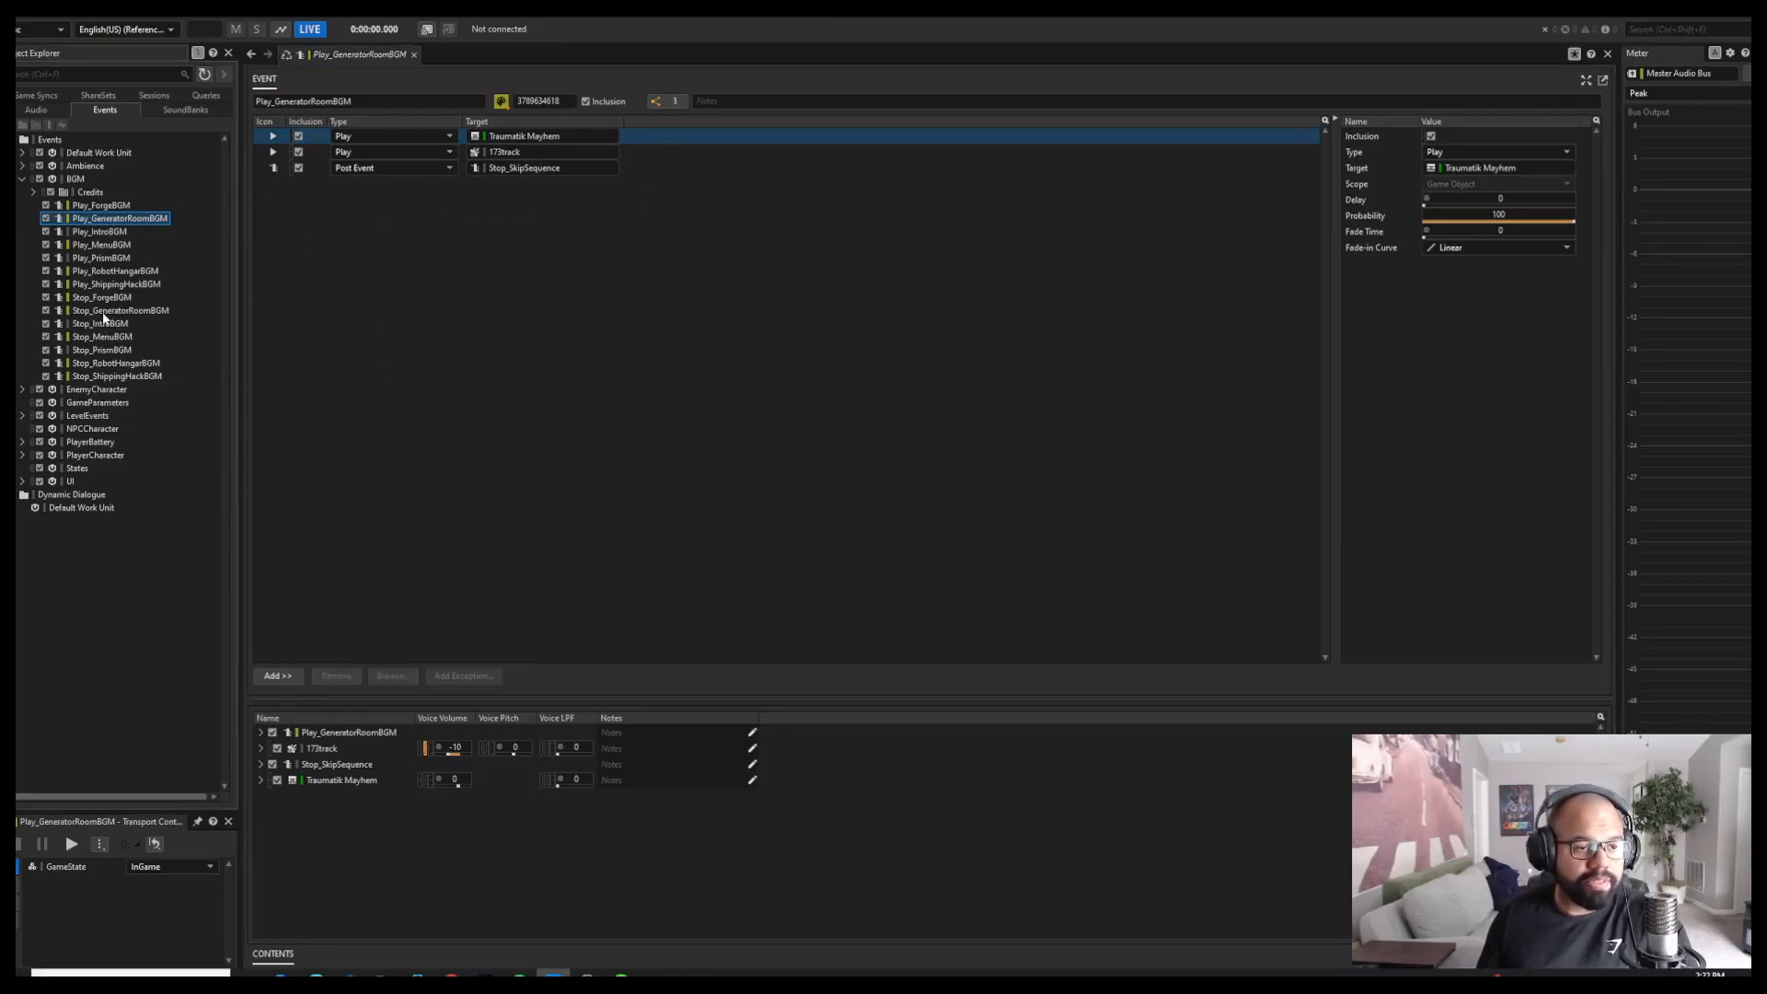
Examine the Stop_GeneratorRoomBGM event, and check the Stop_SkipSequence and Traumatik Mayhem actions in Play_GeneratorRoomBGM
left_click(104, 312)
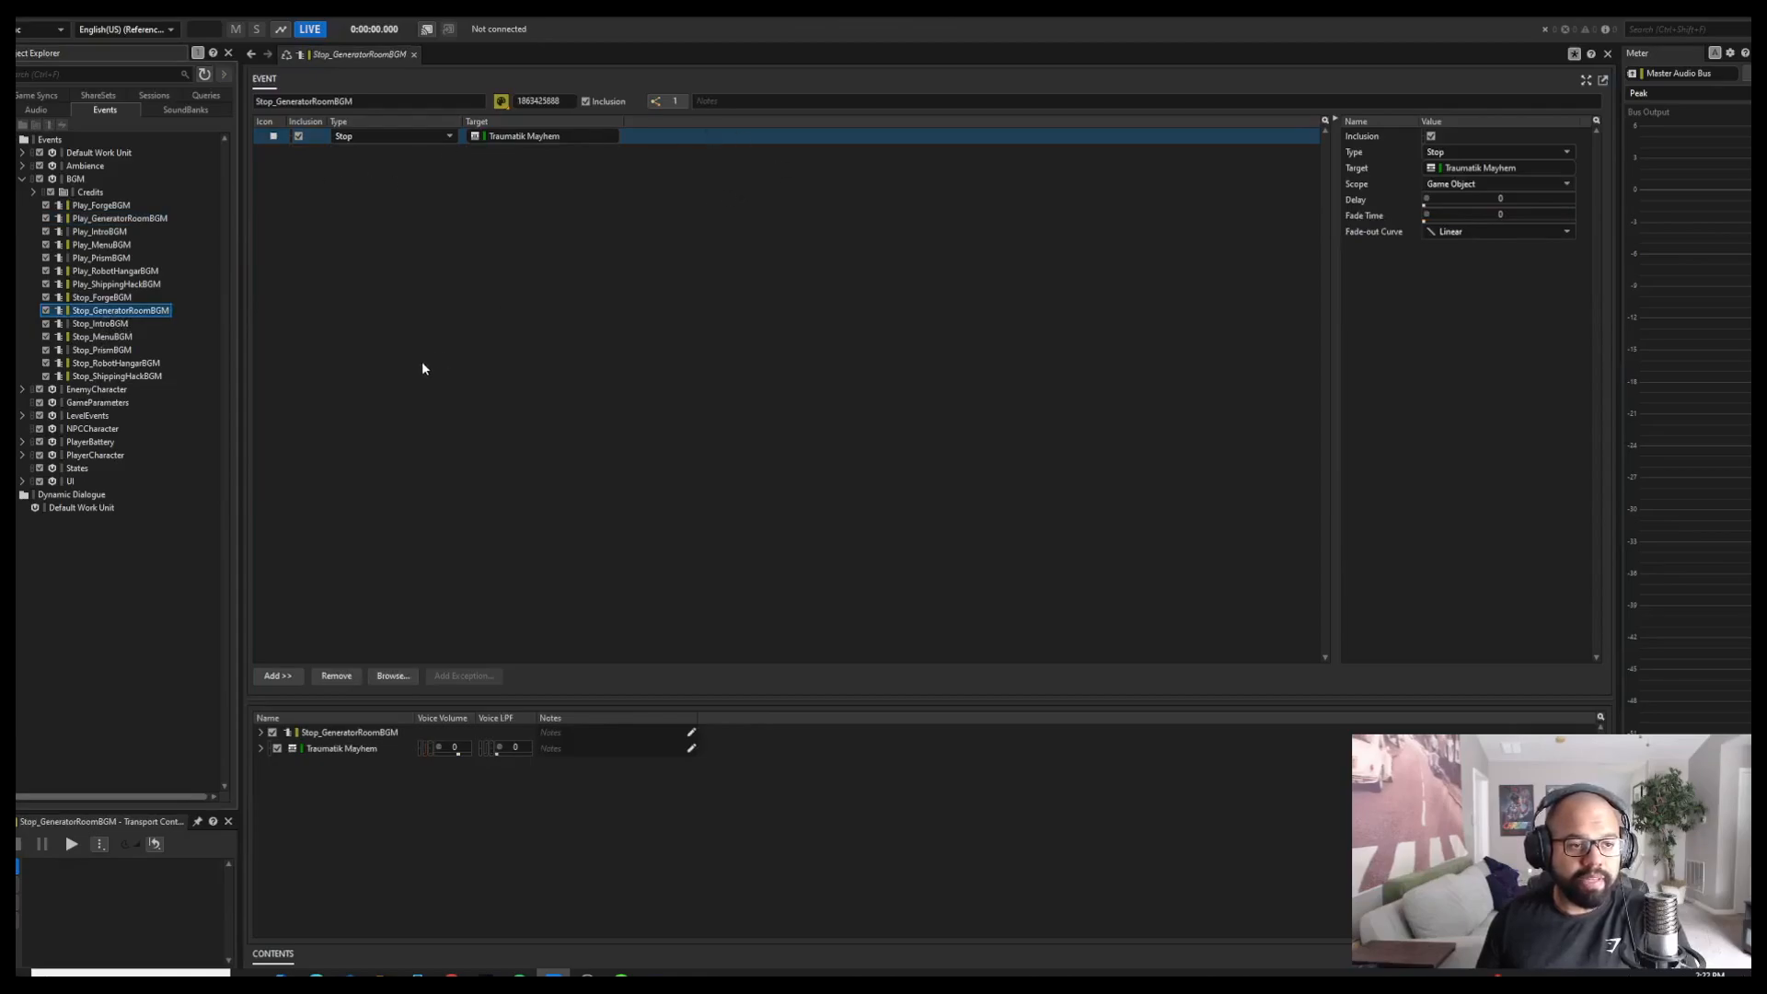
left_click(116, 219)
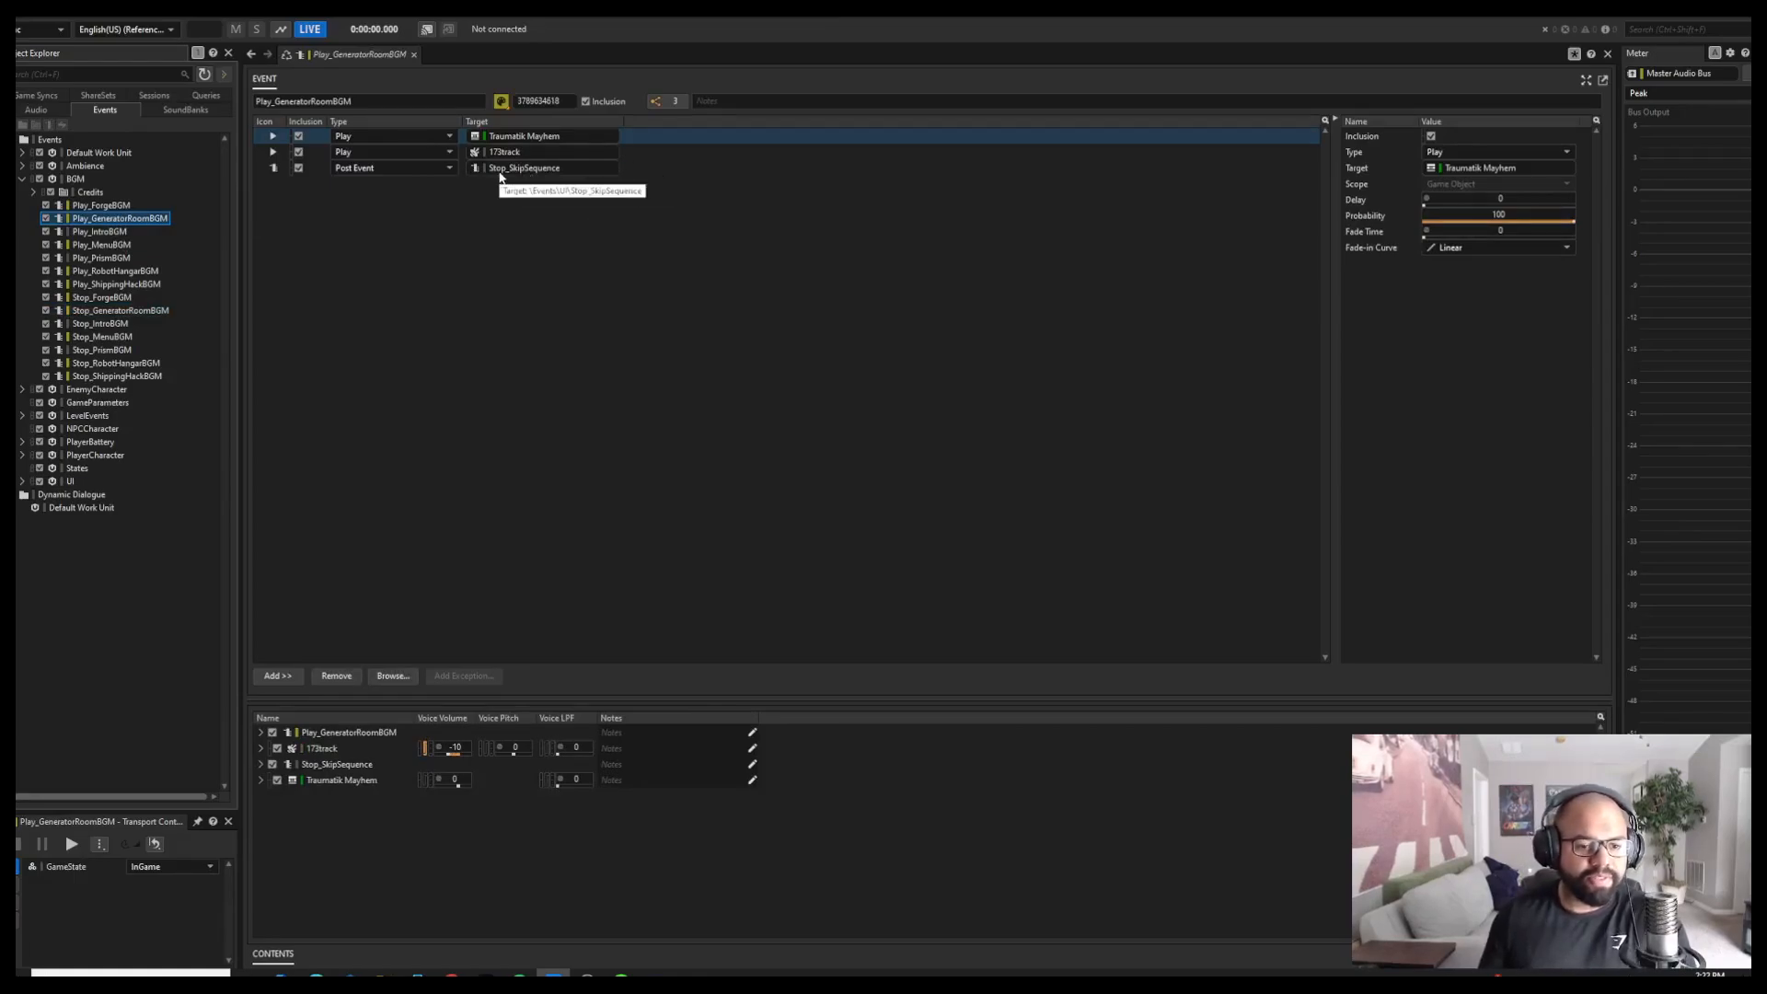
left_click(666, 171)
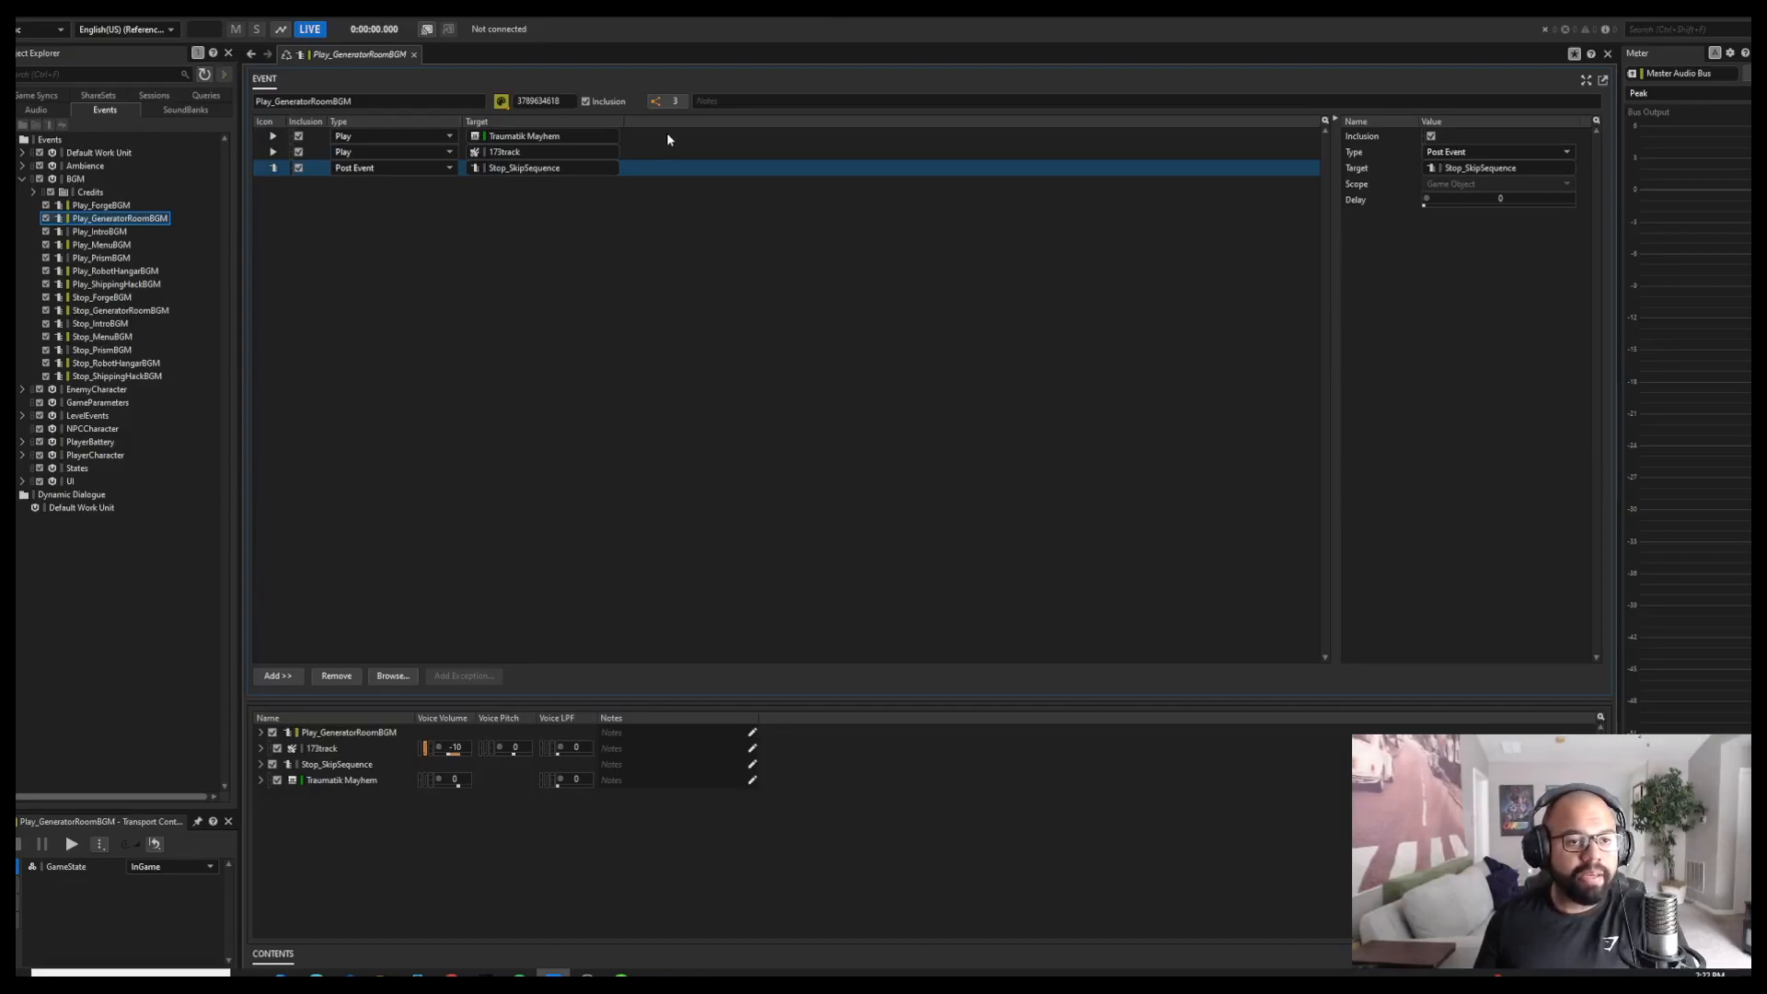
left_click(674, 138)
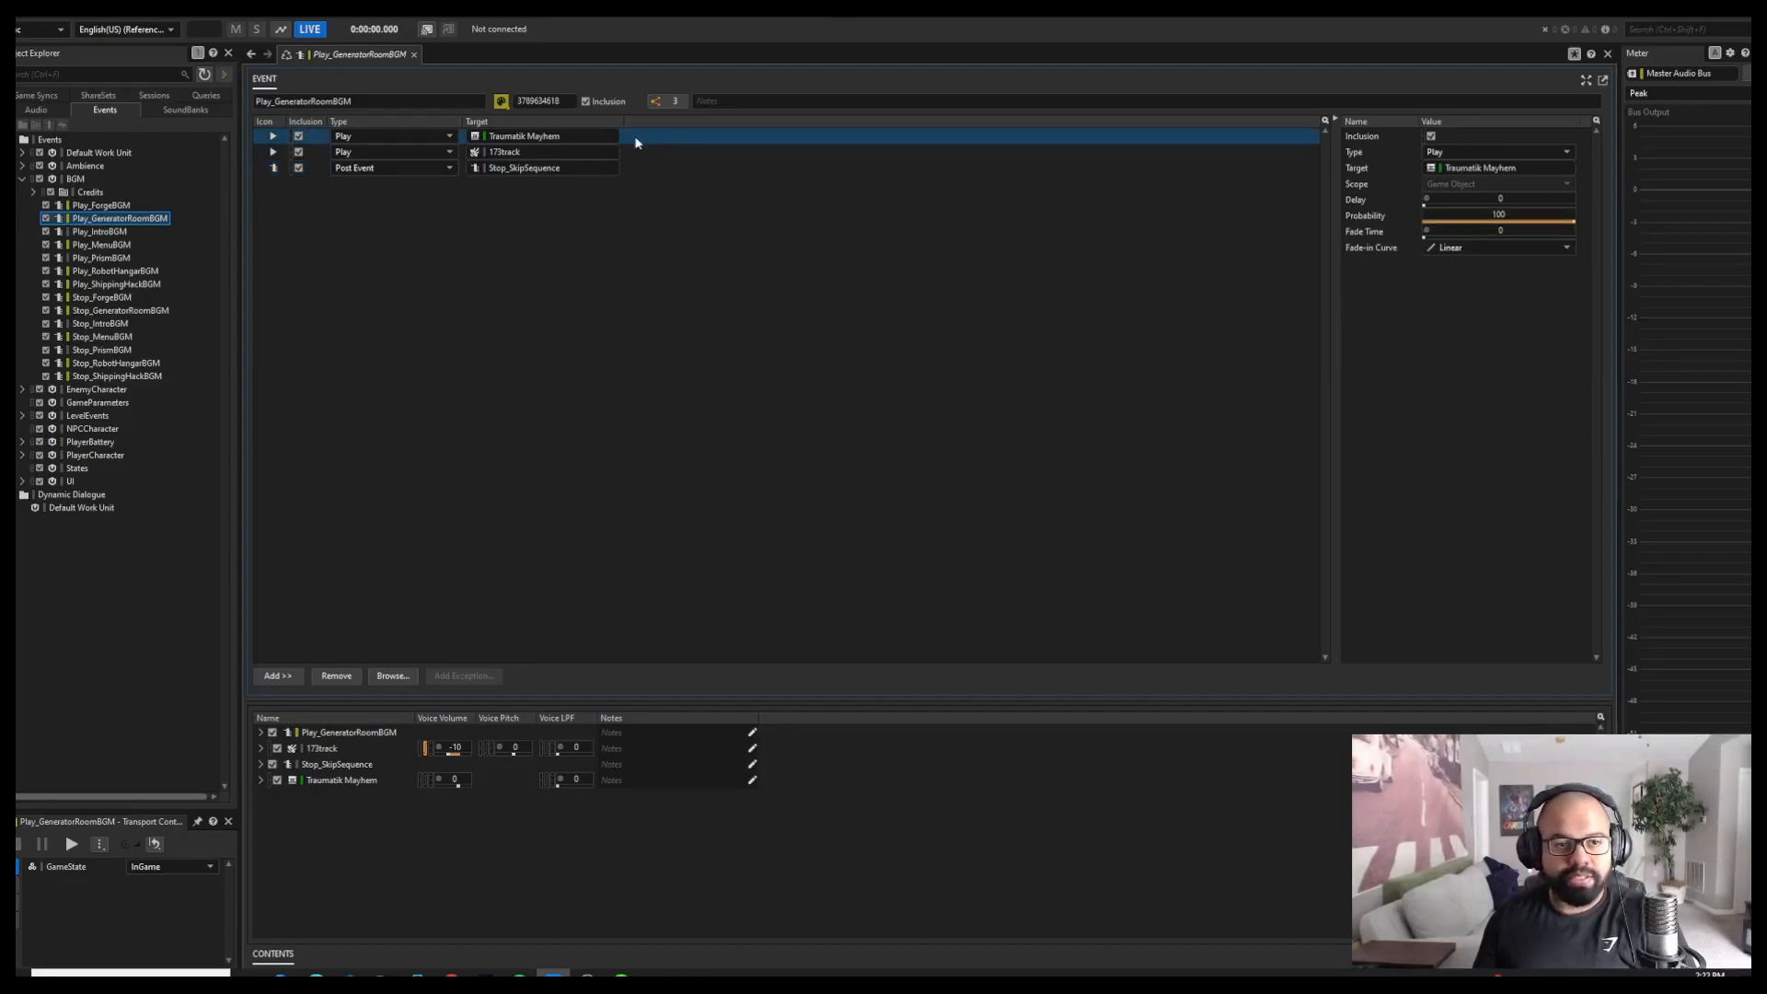
Review the GeneratorBGM_A, GeneratorBGM_B and GeneratorBGM_C segments and the playlist order of Traumatik Mayhem
left_click(43, 113)
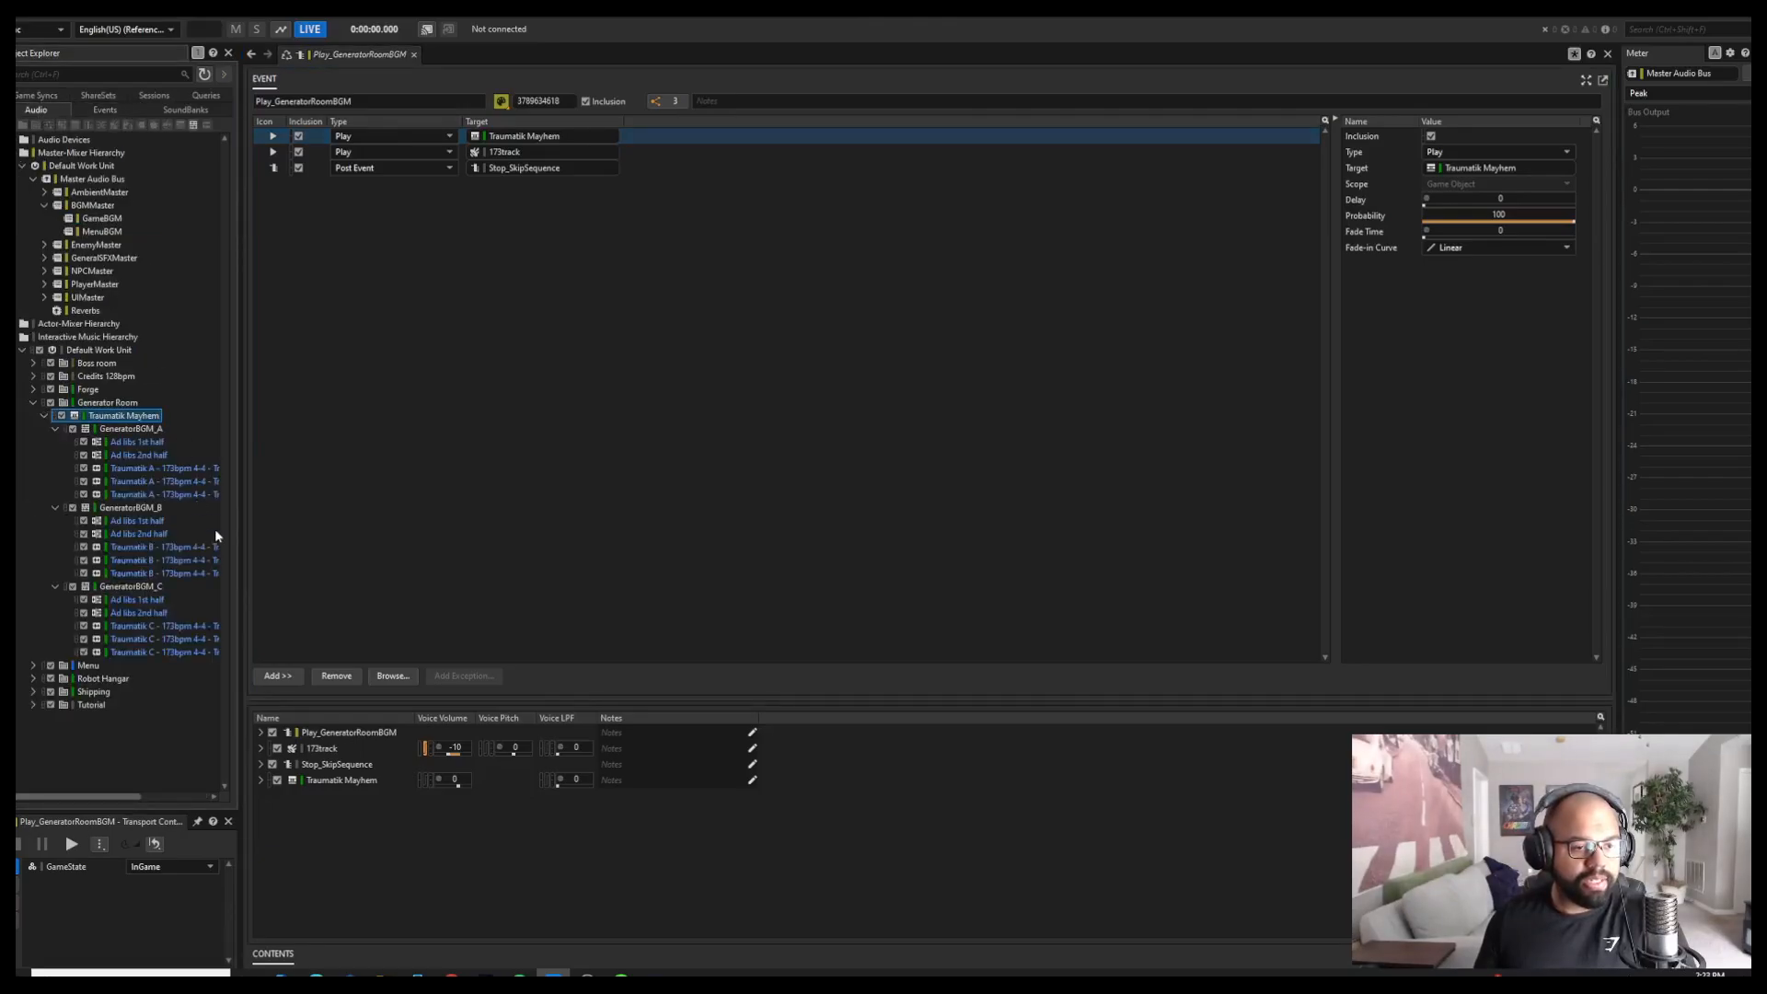
left_click(145, 430)
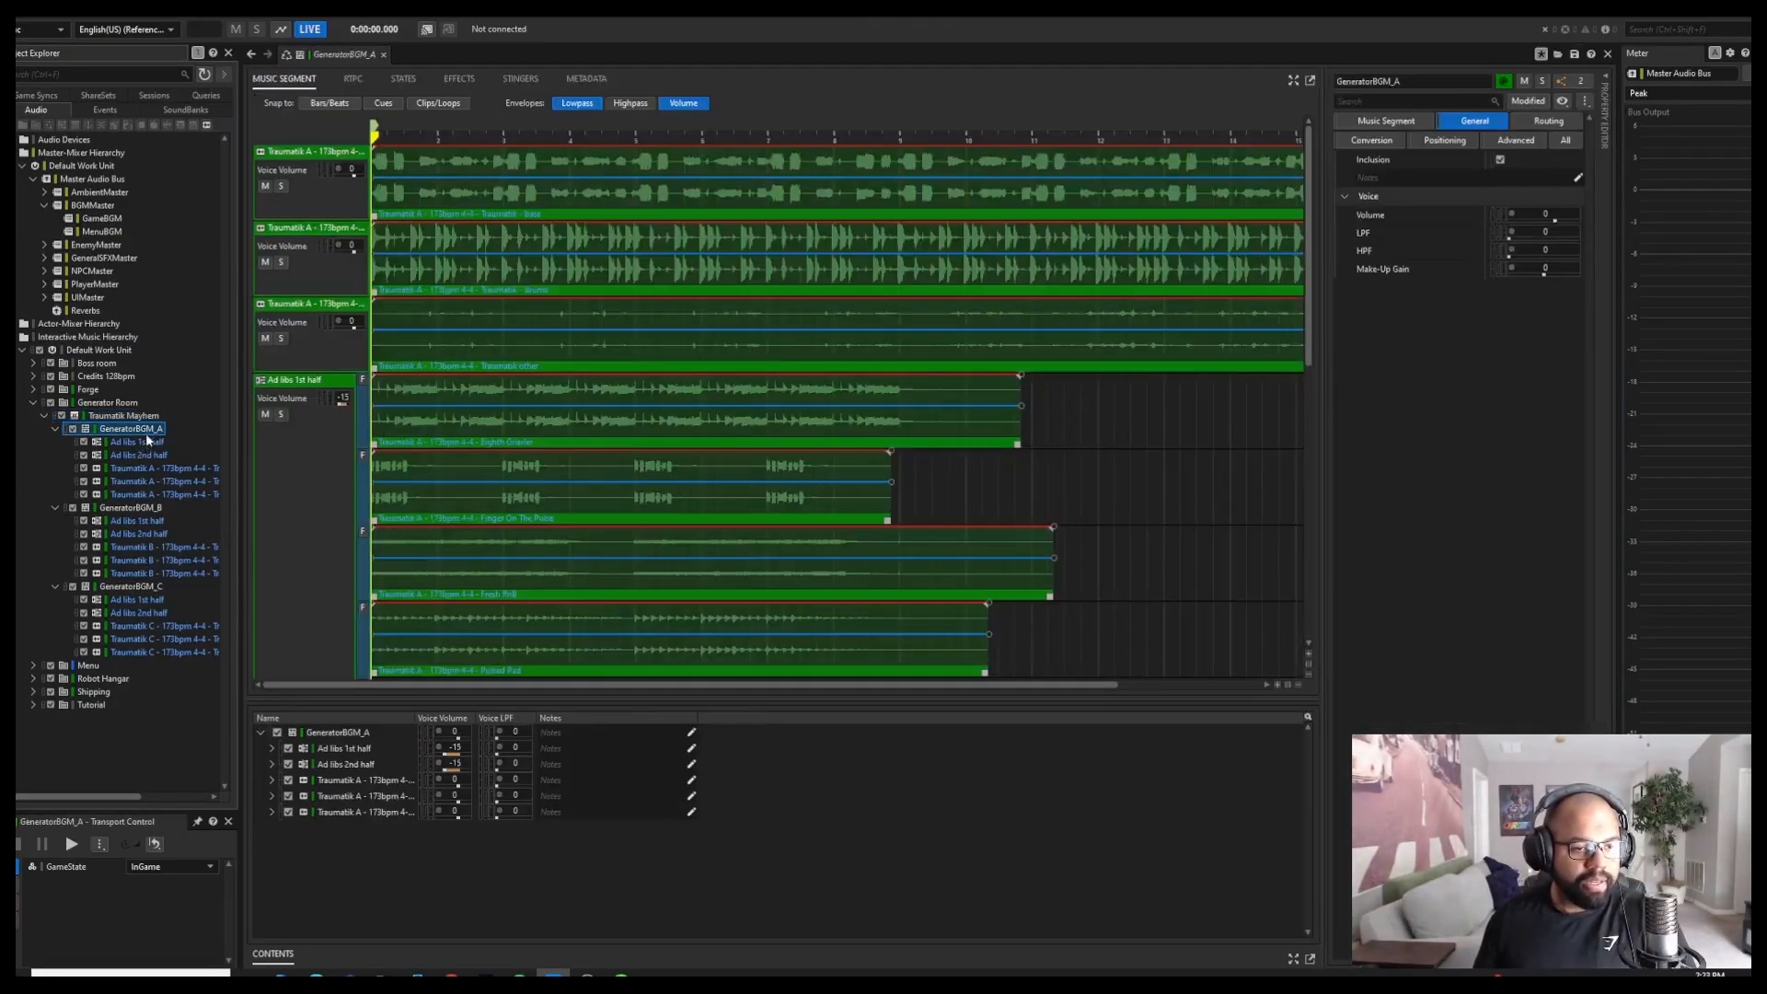
left_click(143, 508)
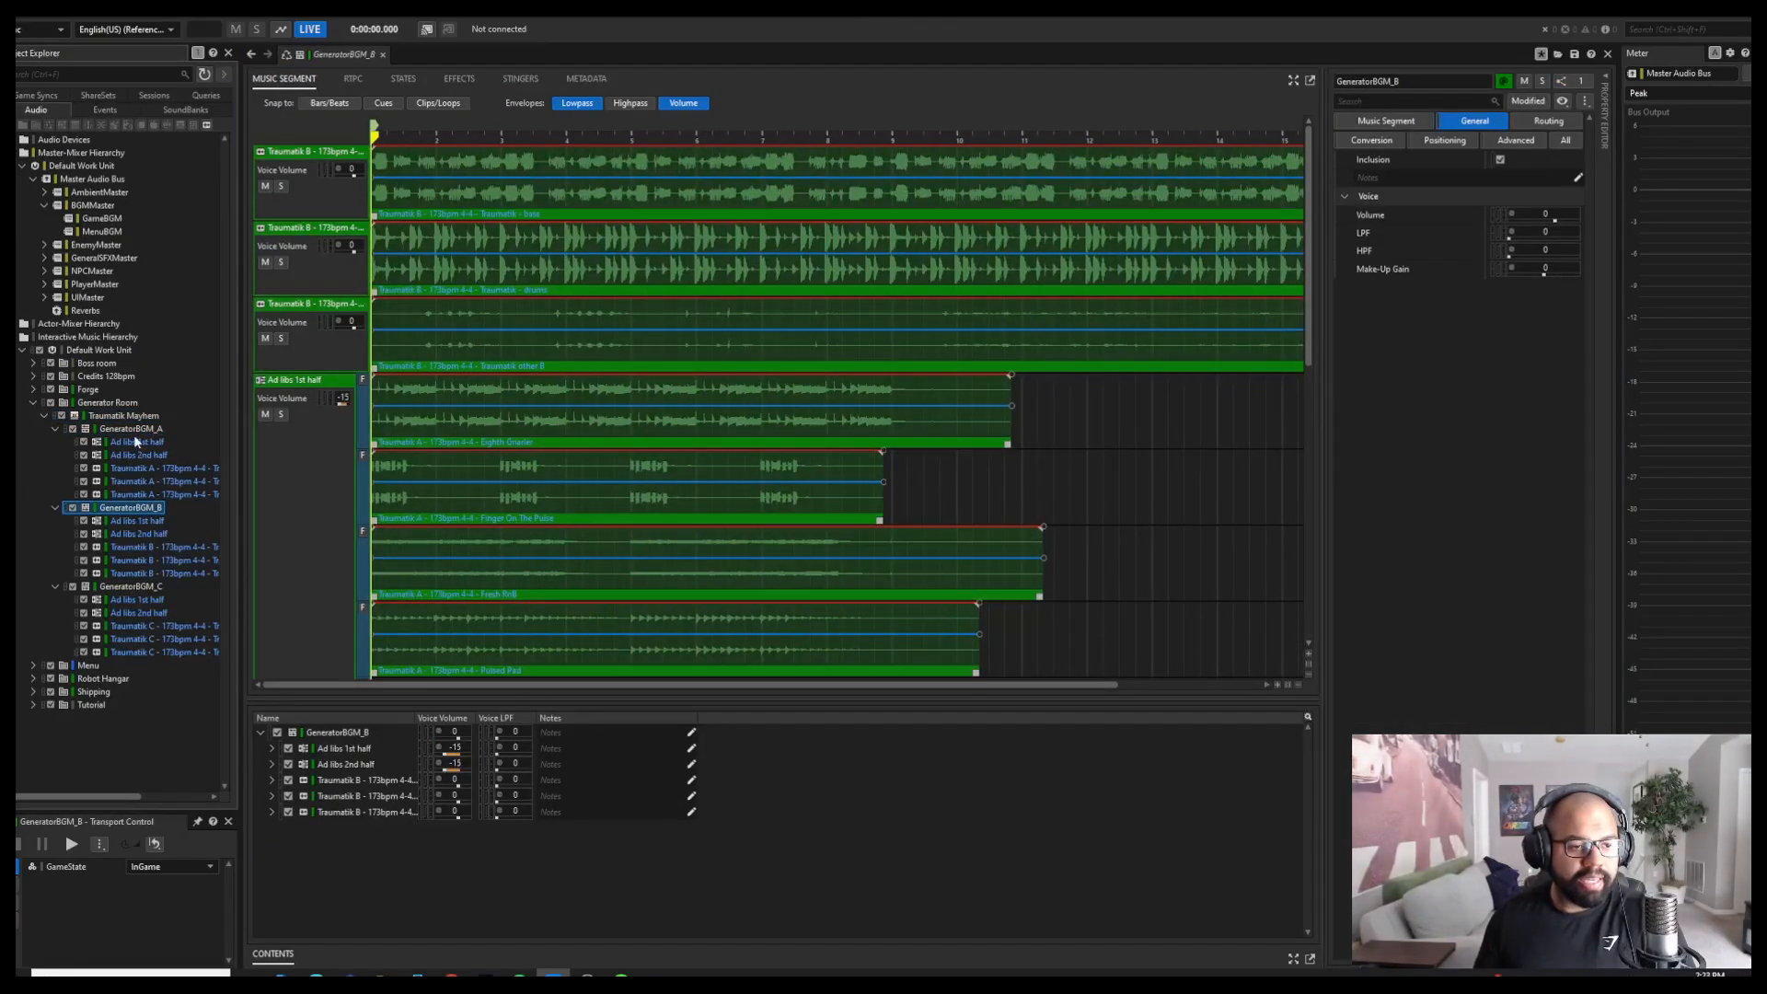
left_click(132, 586)
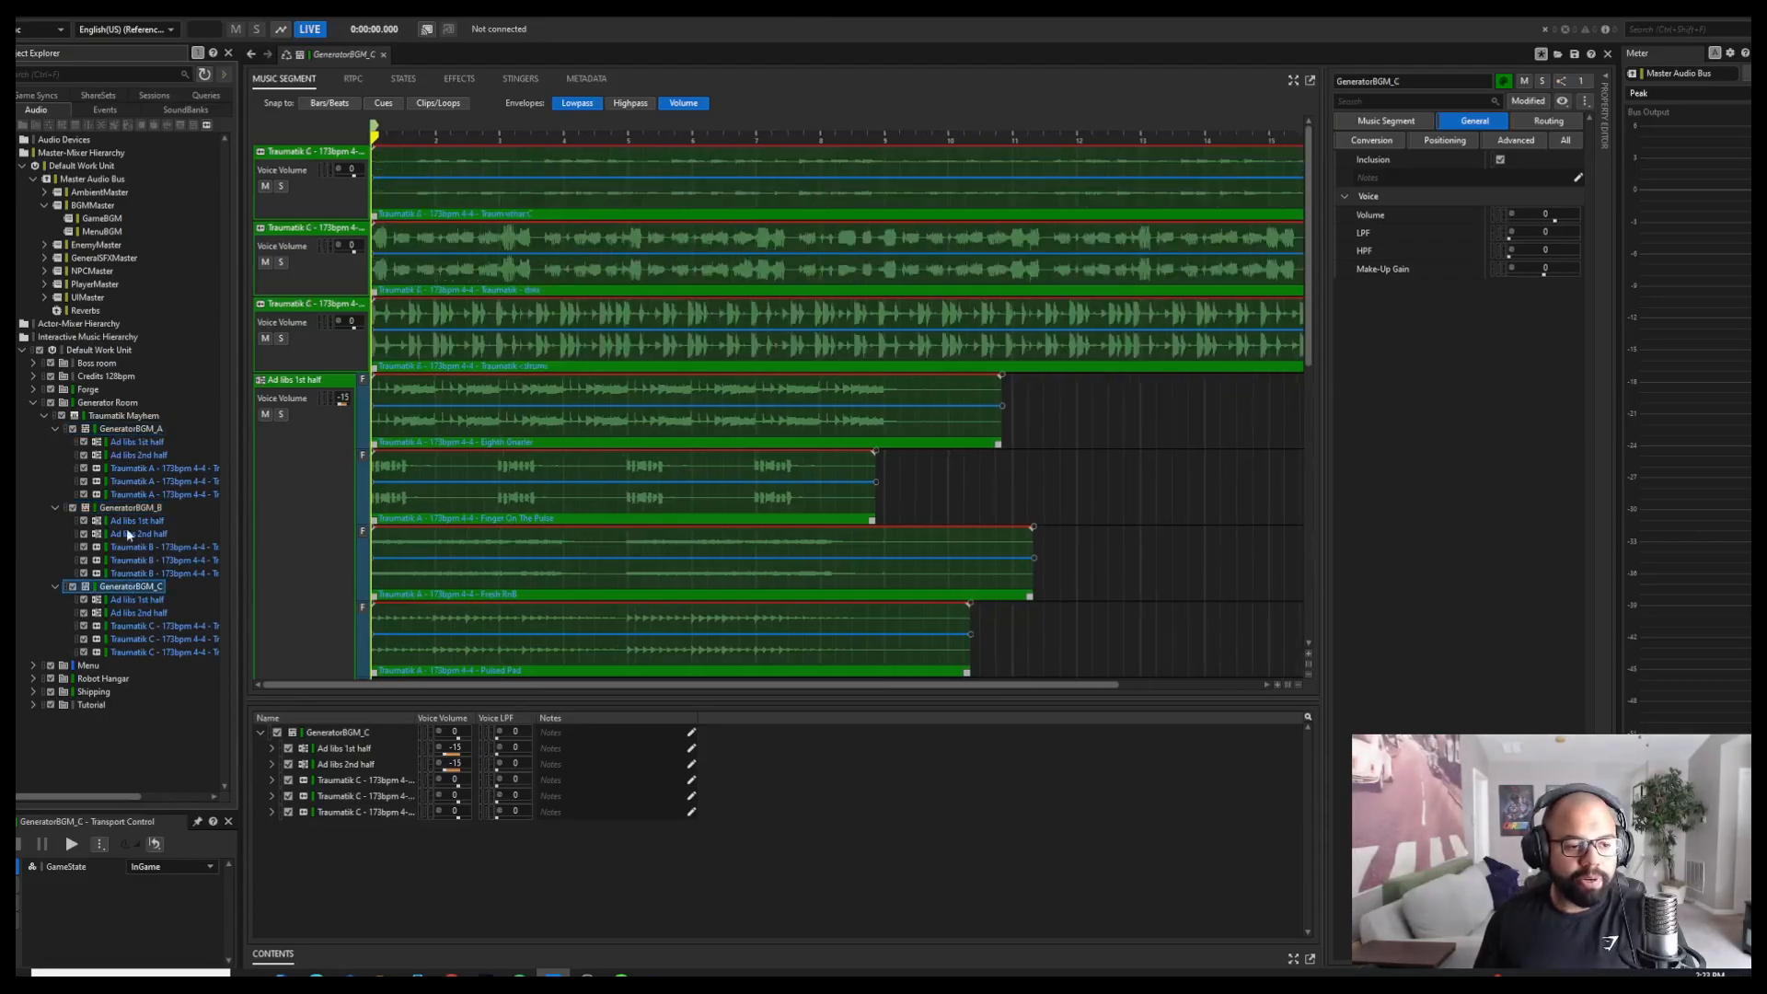
left_click(147, 416)
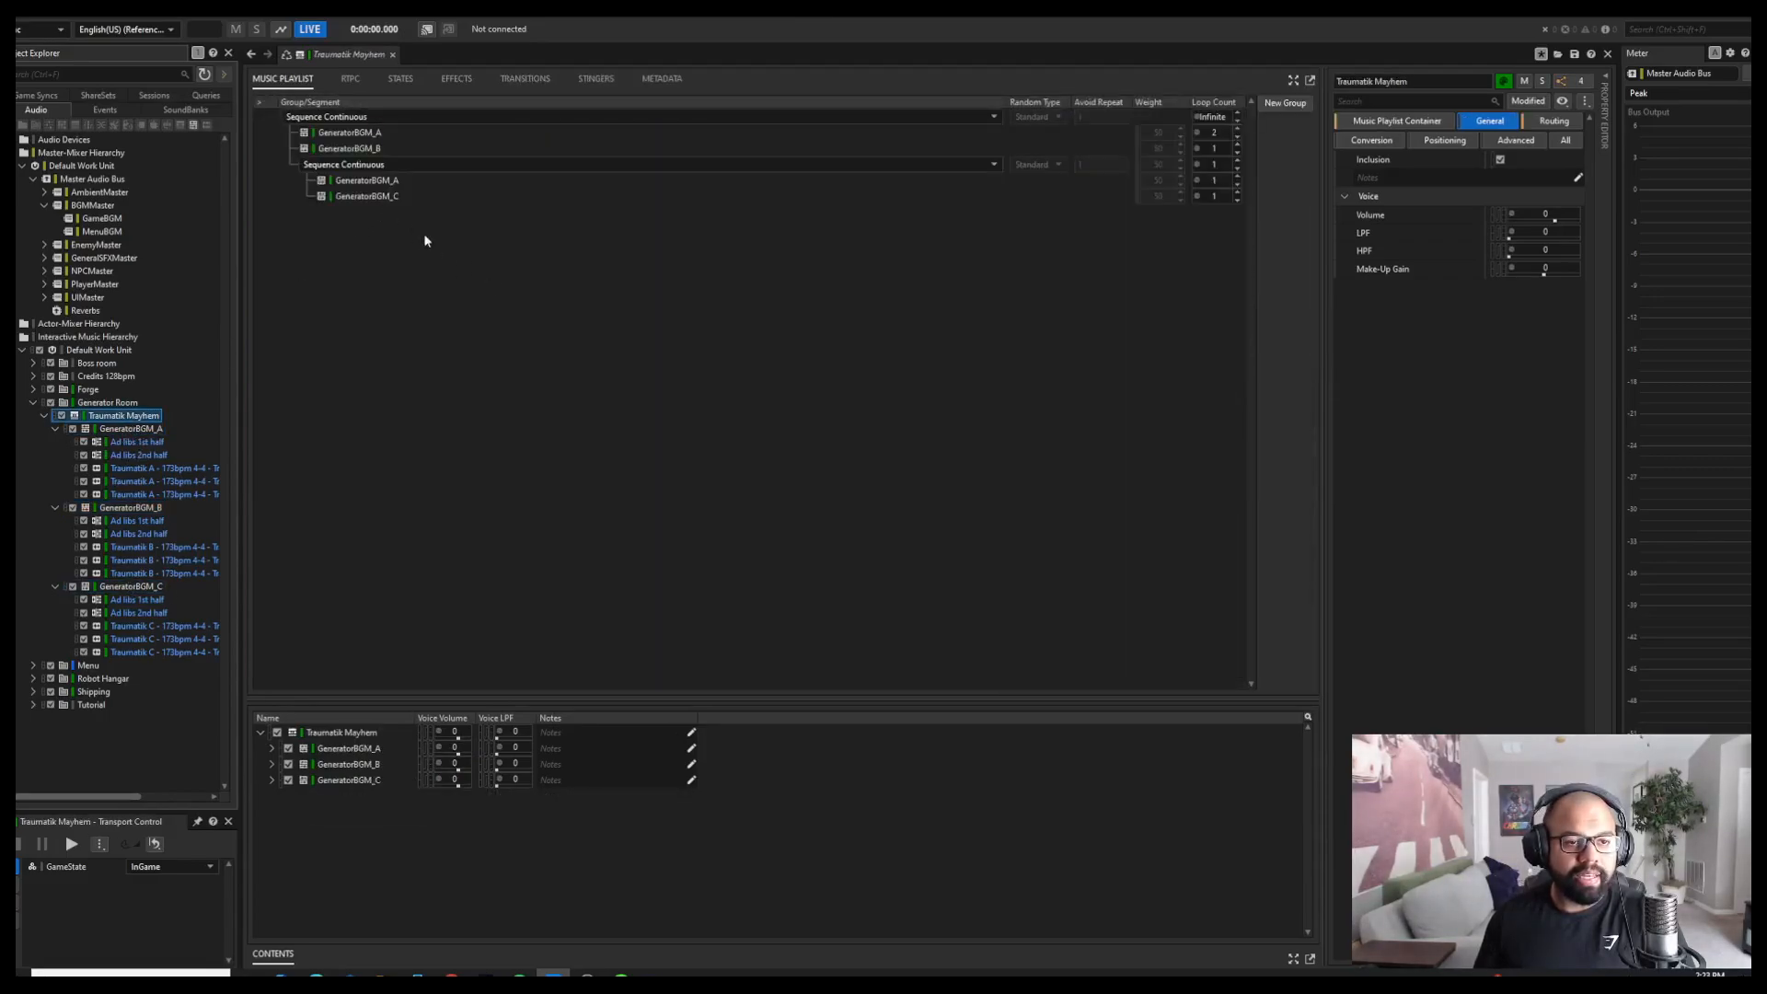